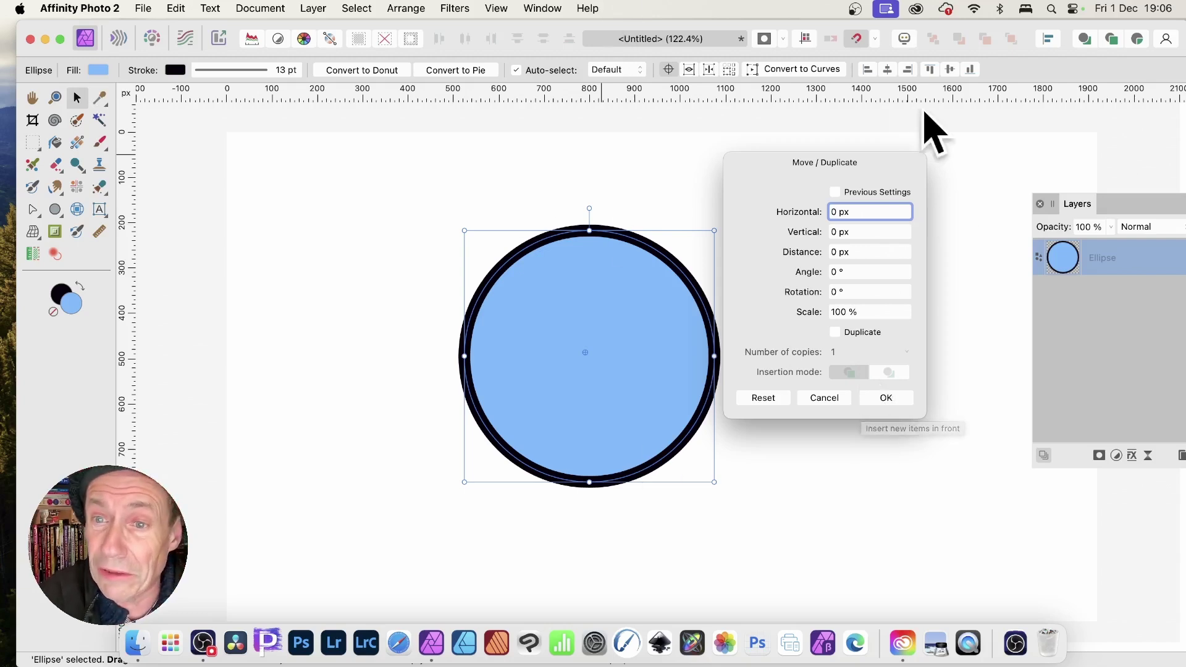
# Open the Move / Duplicate settings for the circle, show its transform origin and place it outside the circle's upper-left edge
pyautogui.moveTo(818, 165); pyautogui.dragTo(837, 163)
pyautogui.click(855, 396)
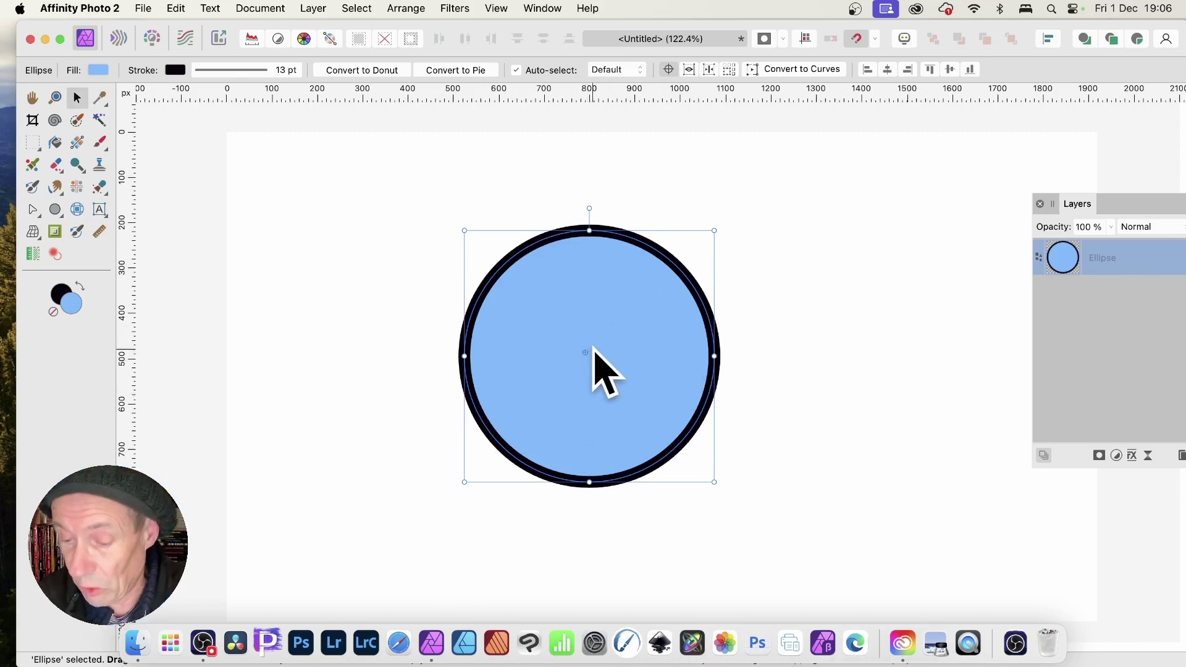
pyautogui.press('Return')
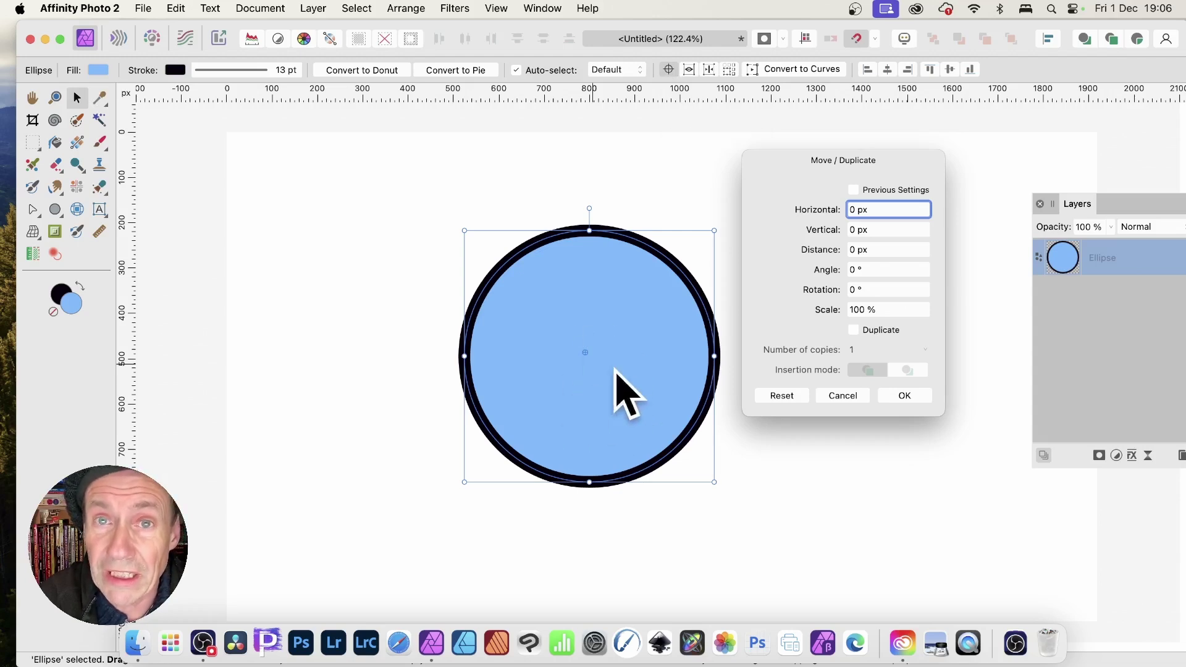
pyautogui.click(668, 69)
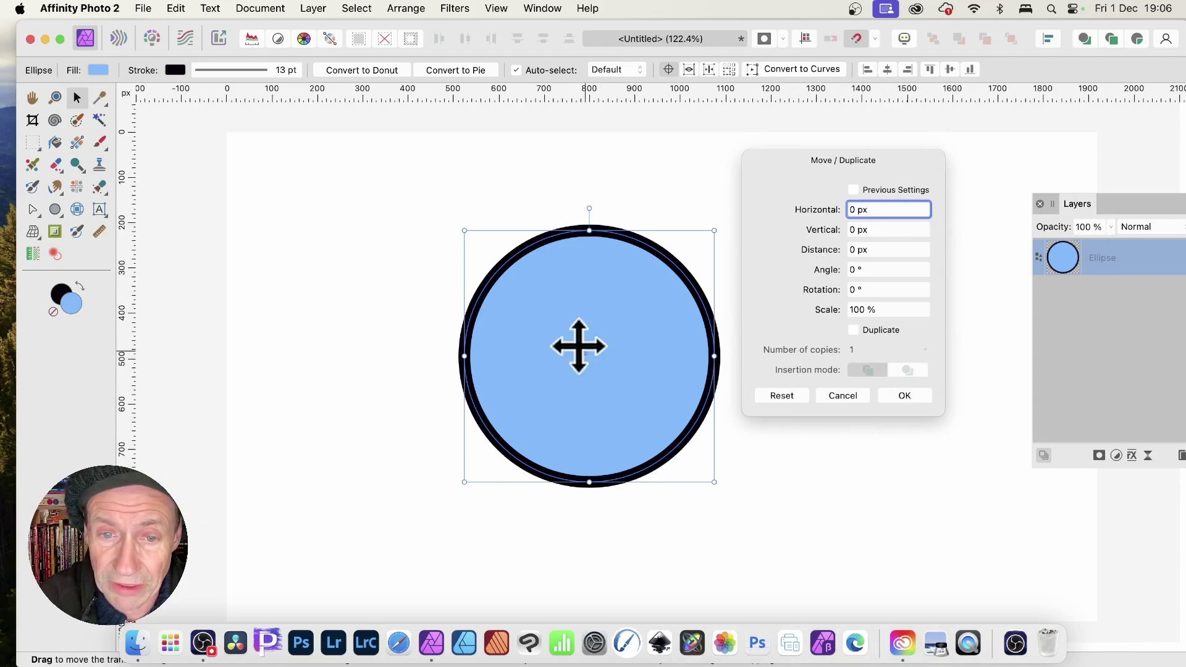
pyautogui.moveTo(407, 241)
pyautogui.mouseDown()
pyautogui.moveTo(516, 272)
pyautogui.moveTo(680, 179)
pyautogui.moveTo(455, 209)
pyautogui.moveTo(417, 231)
pyautogui.mouseUp()
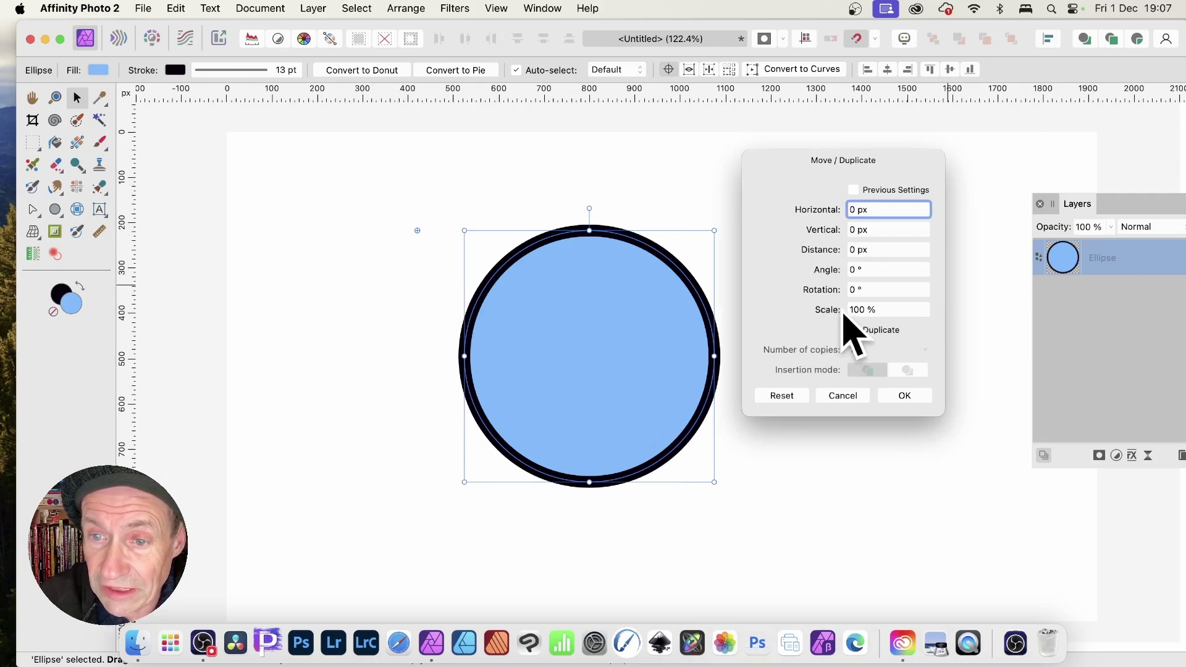
# Scale the circle to 98 % about the outside origin, shrink it further about its centre, and leave the origin beyond its lower right
pyautogui.moveTo(844, 314)
pyautogui.mouseDown()
pyautogui.moveTo(773, 320)
pyautogui.moveTo(844, 336)
pyautogui.mouseUp()
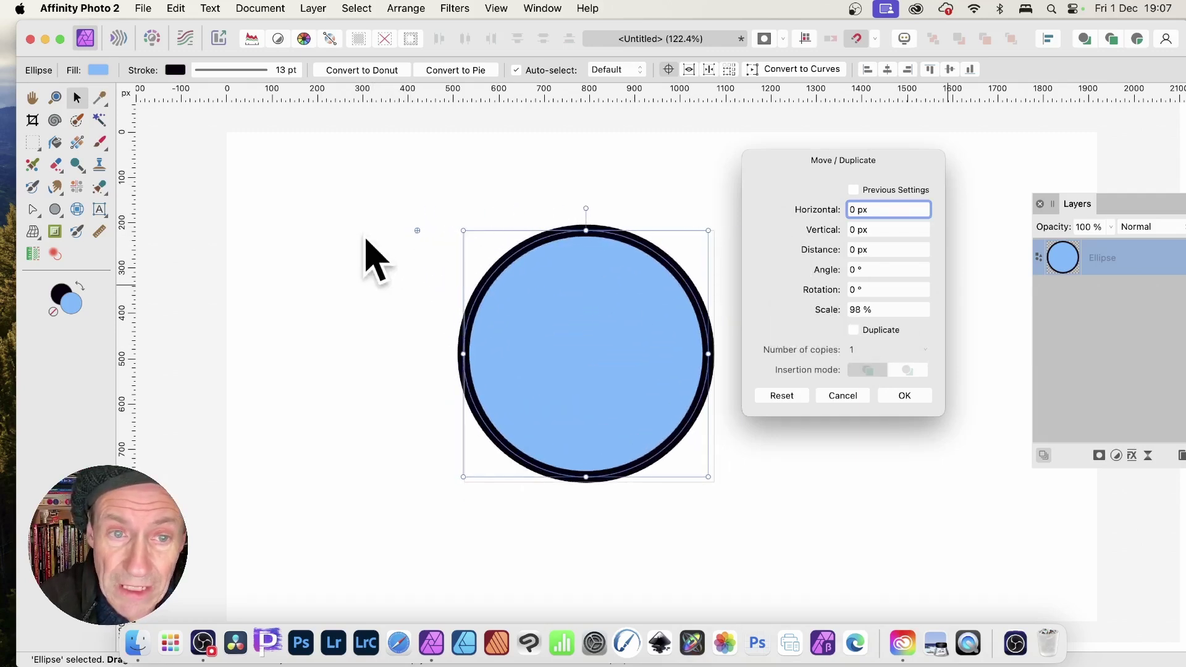
pyautogui.moveTo(417, 230)
pyautogui.mouseDown()
pyautogui.moveTo(453, 267)
pyautogui.moveTo(600, 356)
pyautogui.mouseUp()
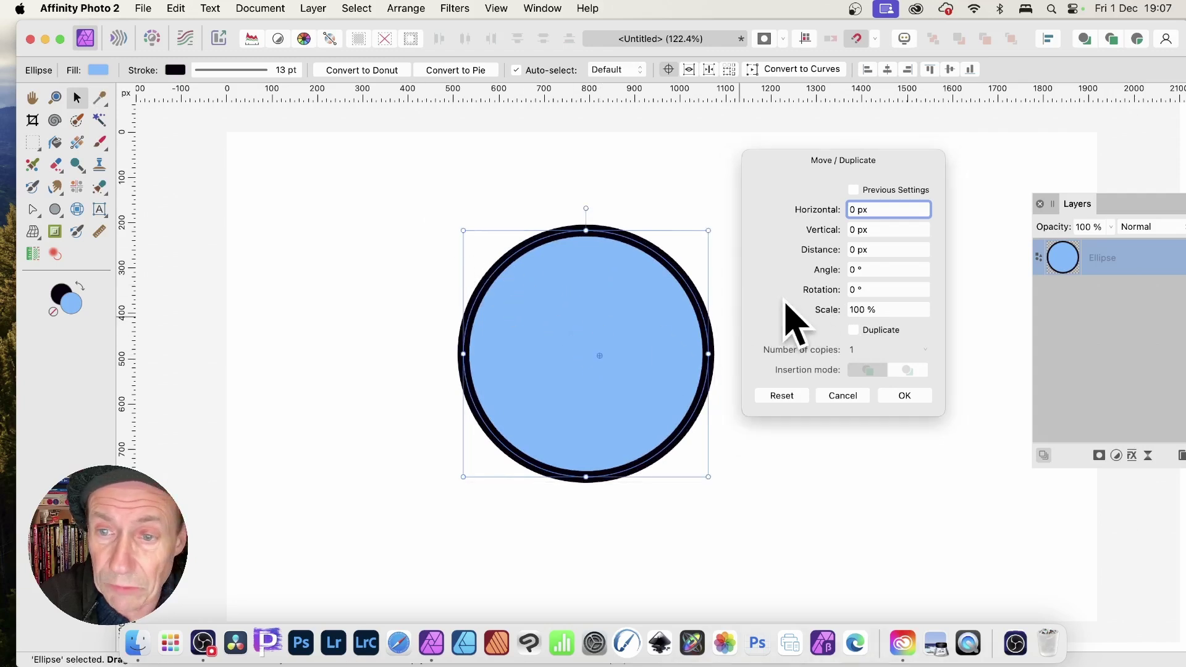
pyautogui.moveTo(837, 321)
pyautogui.mouseDown()
pyautogui.moveTo(809, 323)
pyautogui.moveTo(815, 313)
pyautogui.moveTo(814, 323)
pyautogui.mouseUp()
pyautogui.moveTo(599, 355); pyautogui.dragTo(812, 470)
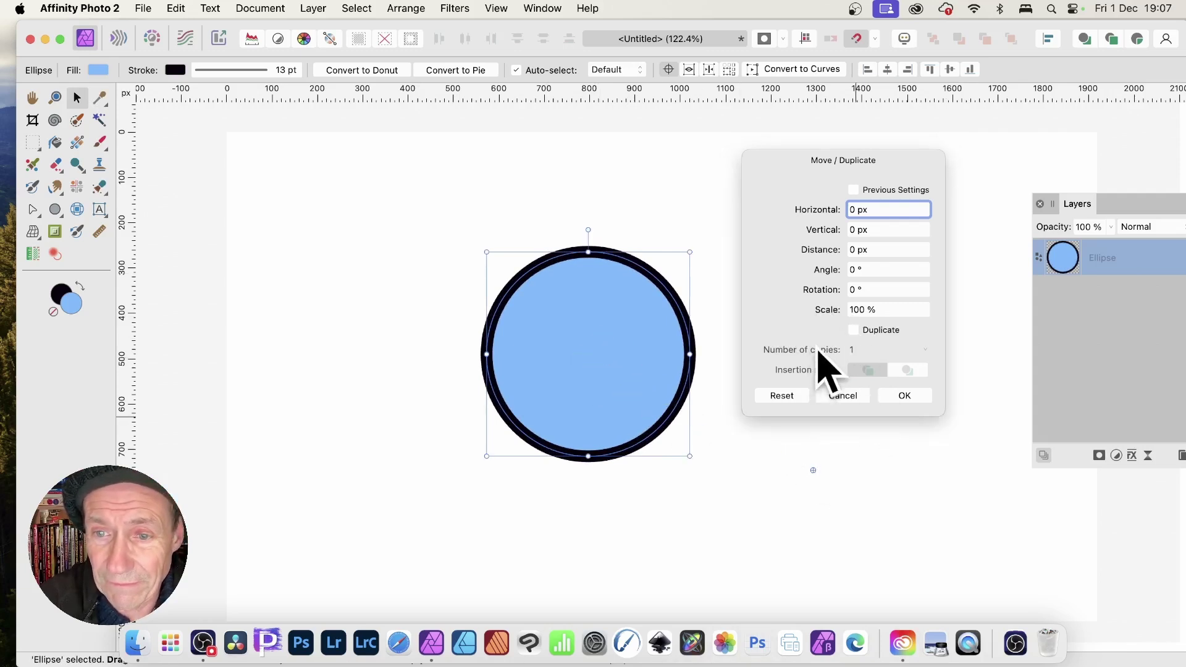
pyautogui.click(844, 396)
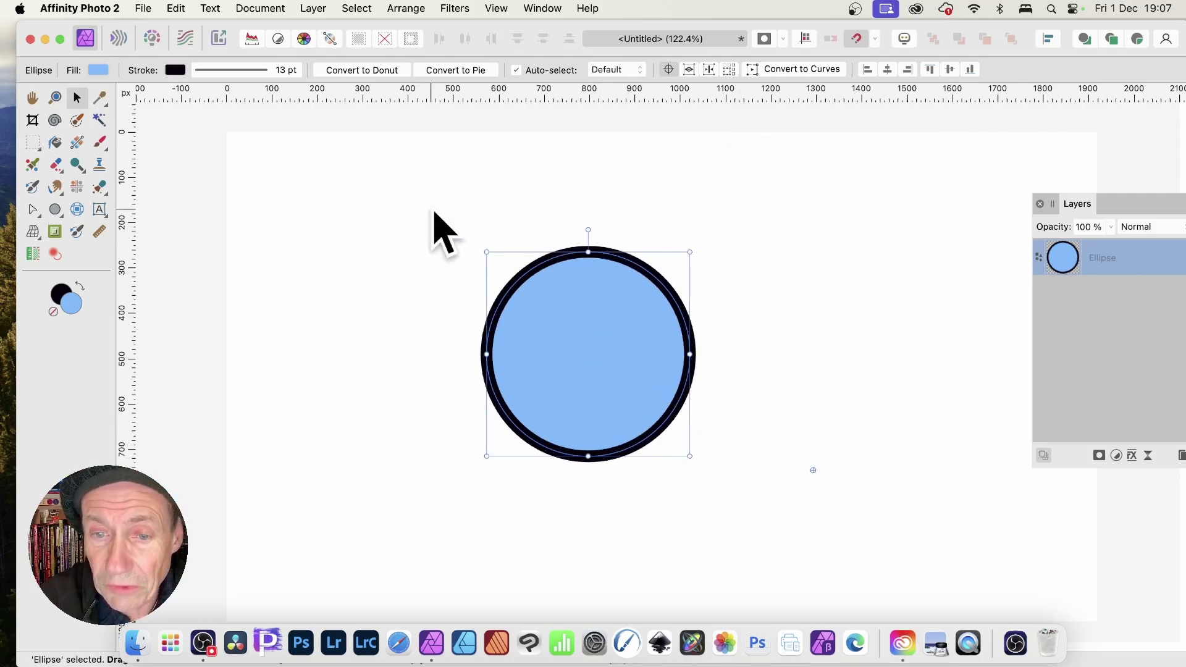
# Move the circle up and to the left, and duplicate it into four overlapping circles
pyautogui.moveTo(617, 344); pyautogui.dragTo(532, 271)
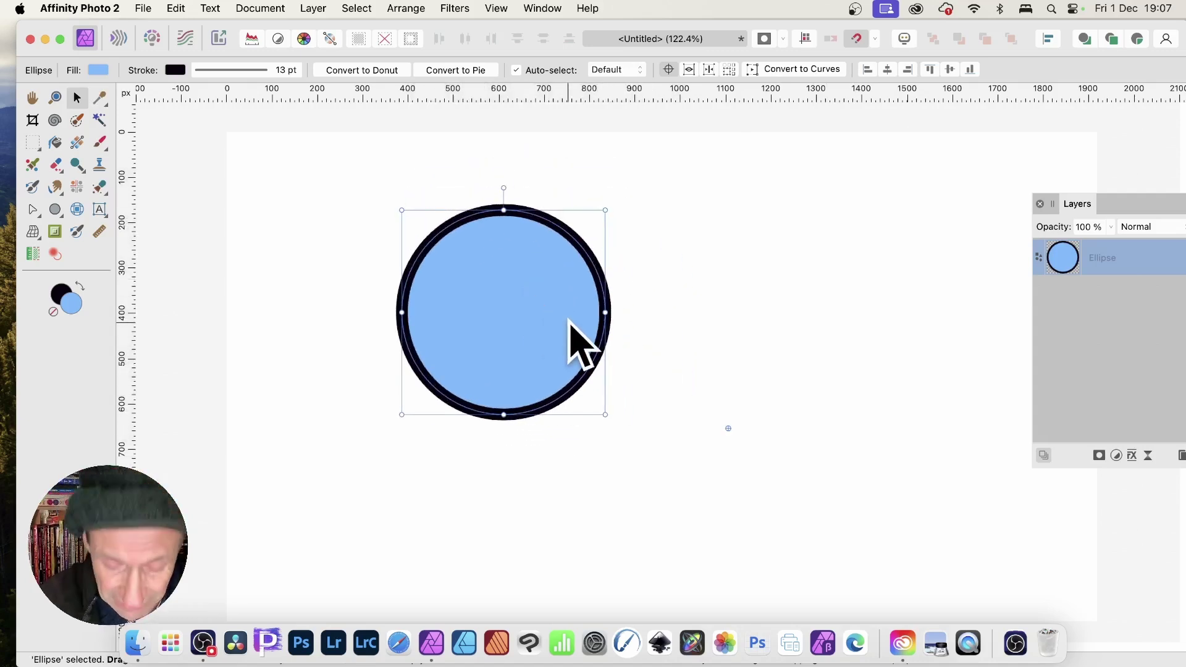
pyautogui.moveTo(510, 304); pyautogui.dragTo(654, 410)
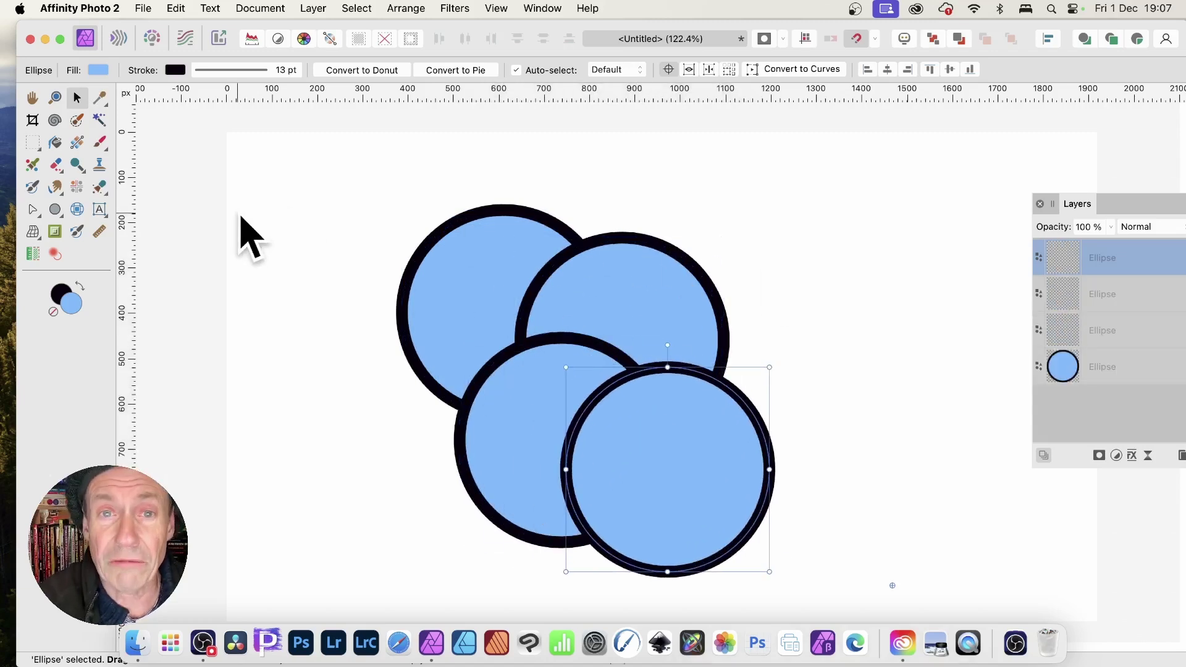
# Select all four circles and scale them together to 75 % with Move / Duplicate
pyautogui.moveTo(344, 161); pyautogui.dragTo(874, 587)
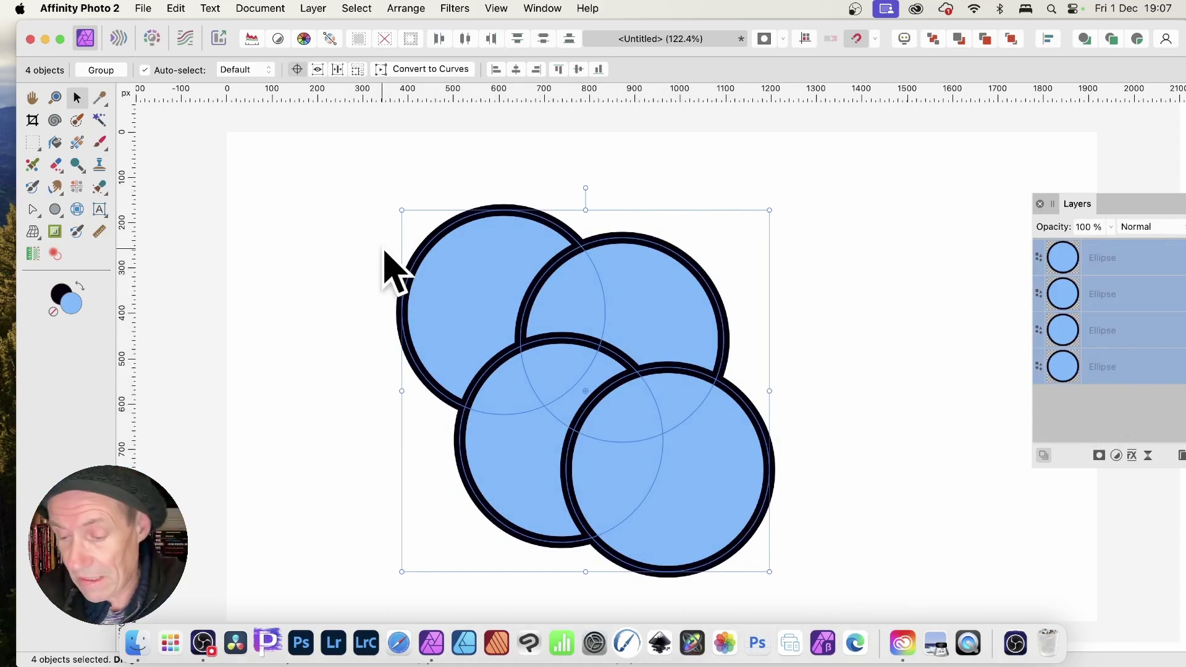
pyautogui.press('Return')
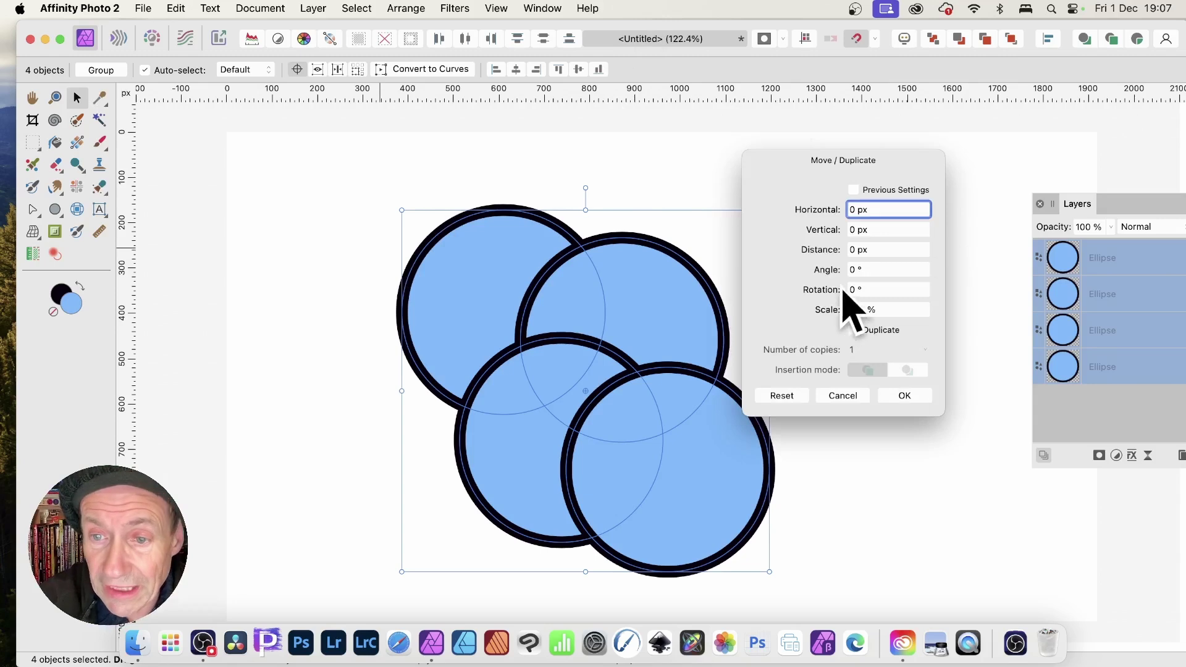
pyautogui.moveTo(837, 315); pyautogui.dragTo(803, 312)
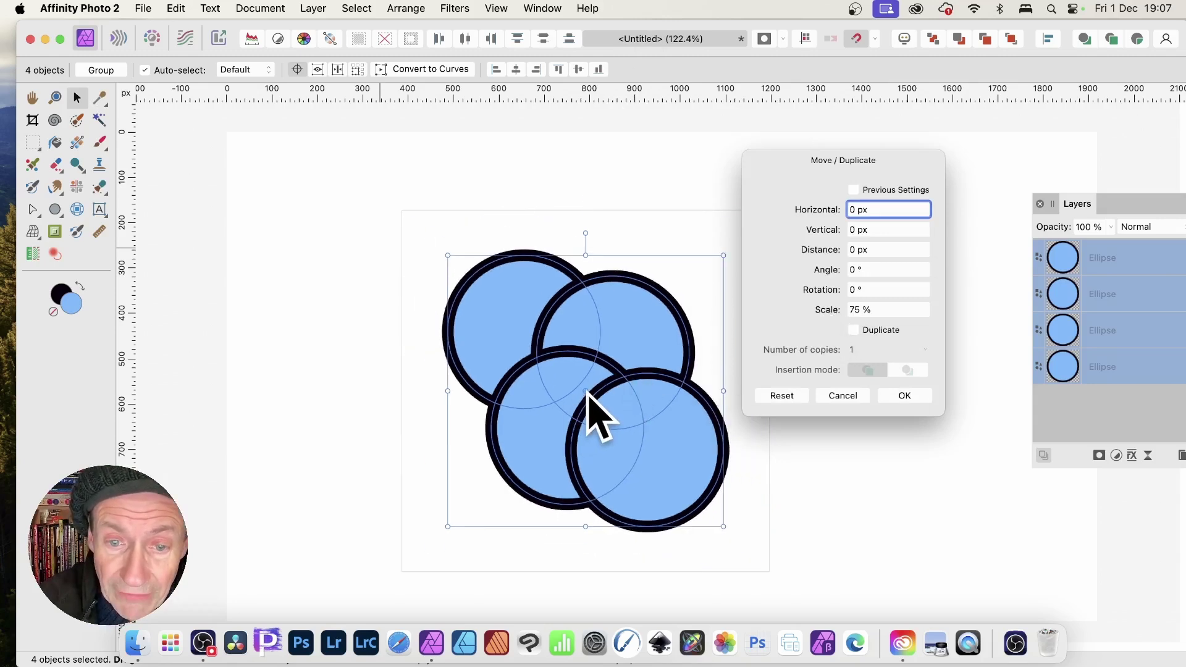
# Place the transform origin beyond the circles' upper left and preview 16 duplicates at 112 % scale
pyautogui.moveTo(586, 391); pyautogui.dragTo(316, 206)
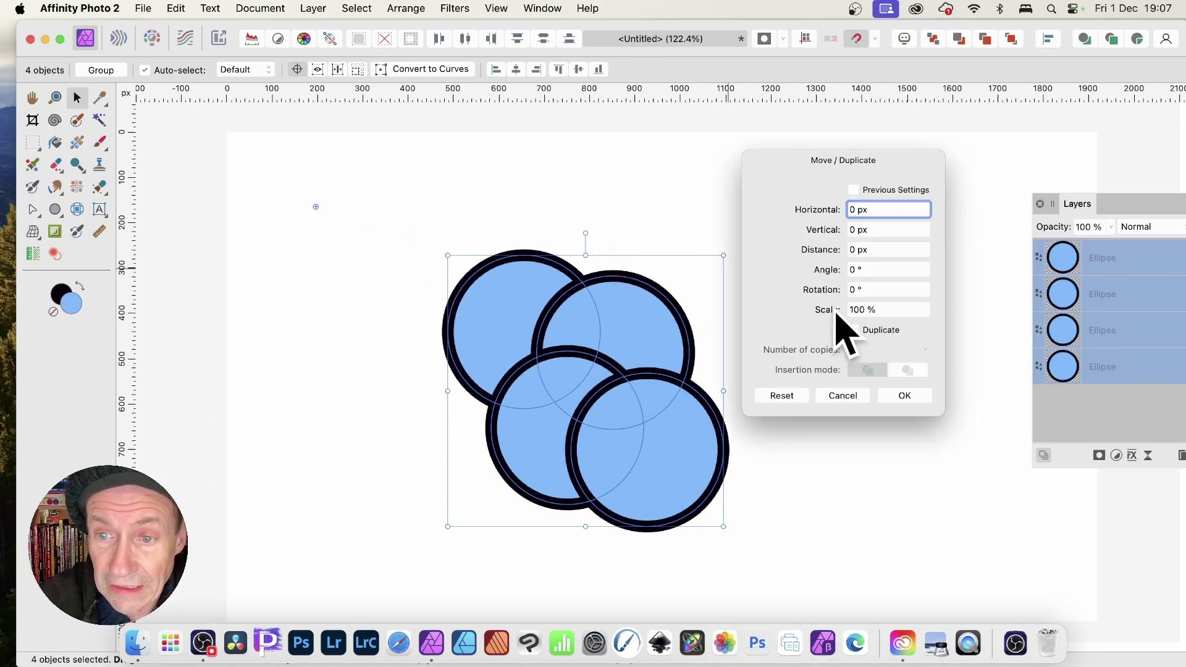
pyautogui.moveTo(836, 313); pyautogui.dragTo(890, 310)
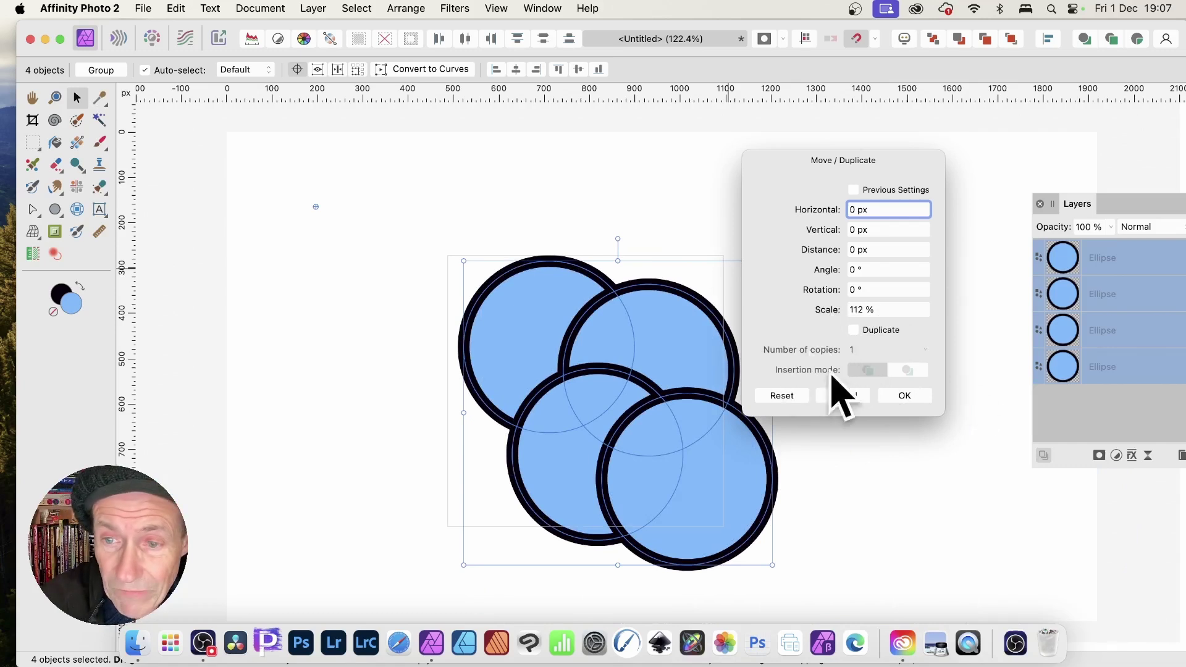
pyautogui.click(854, 331)
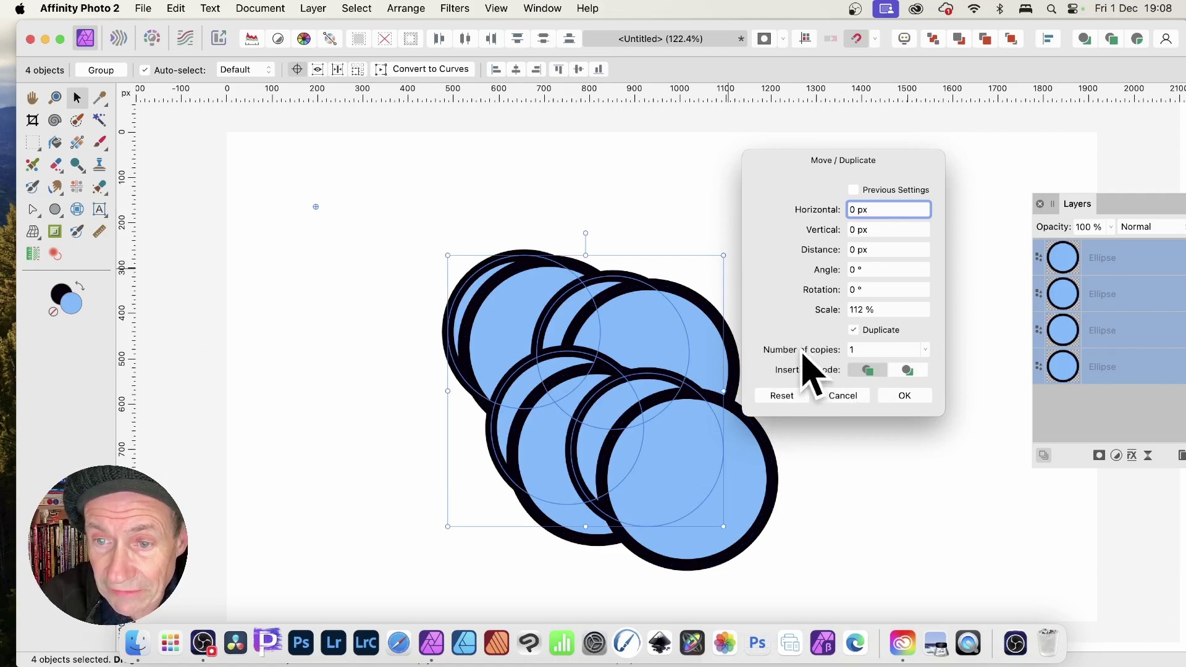
pyautogui.moveTo(802, 350); pyautogui.dragTo(805, 350)
pyautogui.scroll(11, 807, 358)
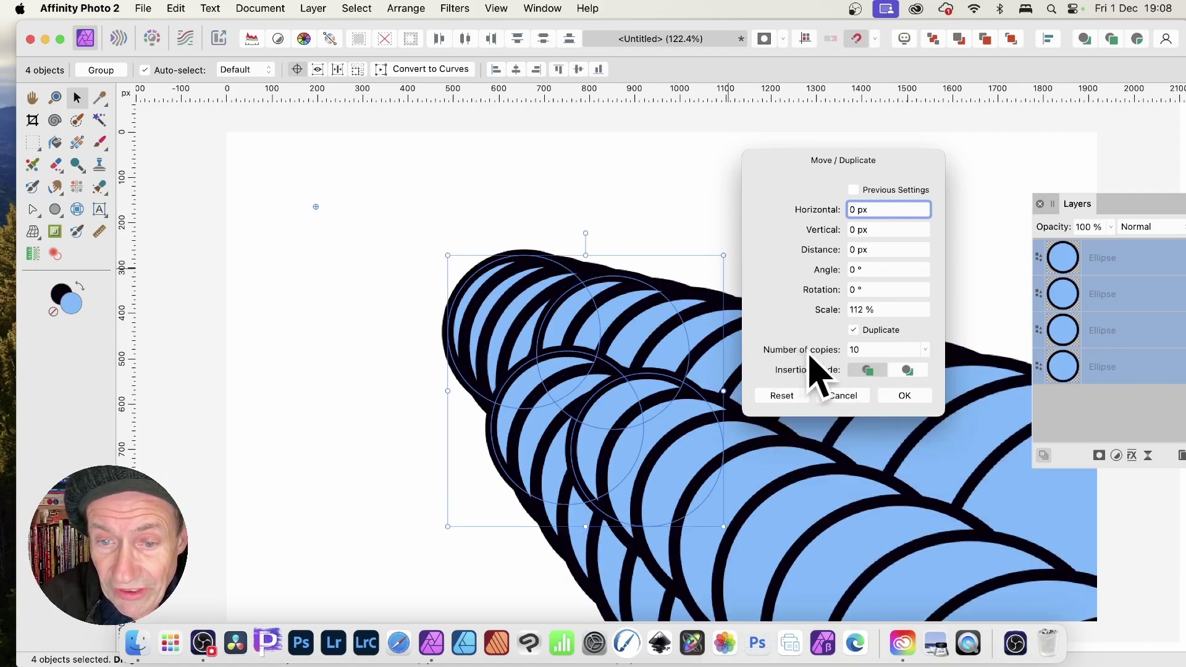
pyautogui.scroll(-10, 806, 377)
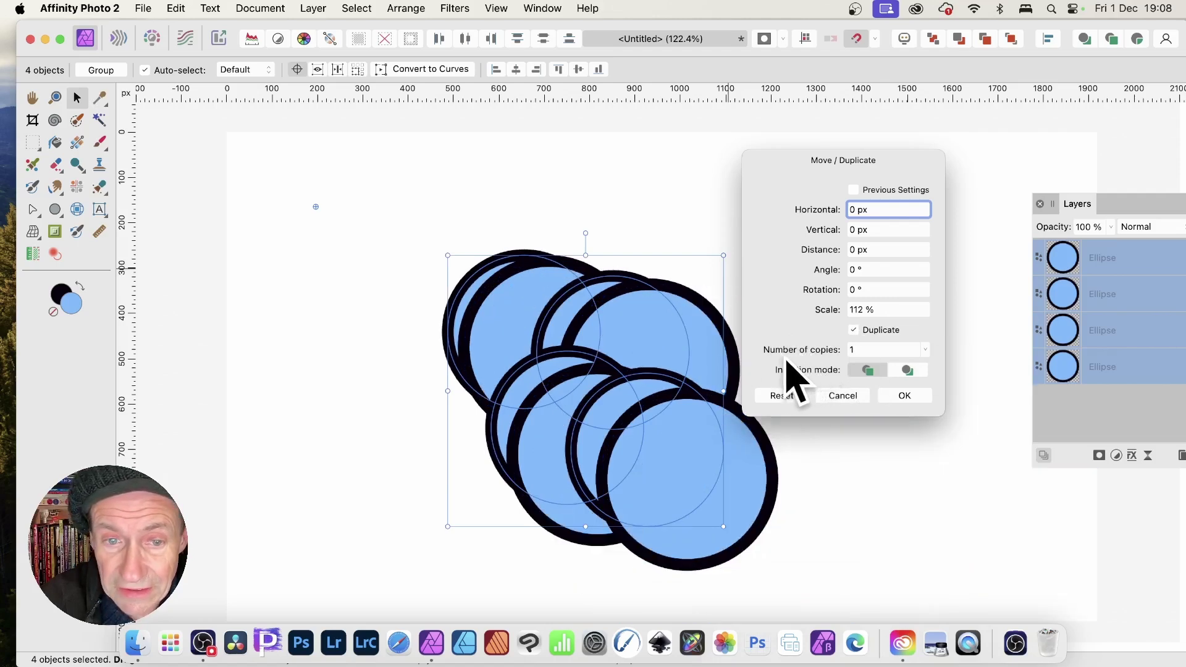
pyautogui.scroll(15, 792, 359)
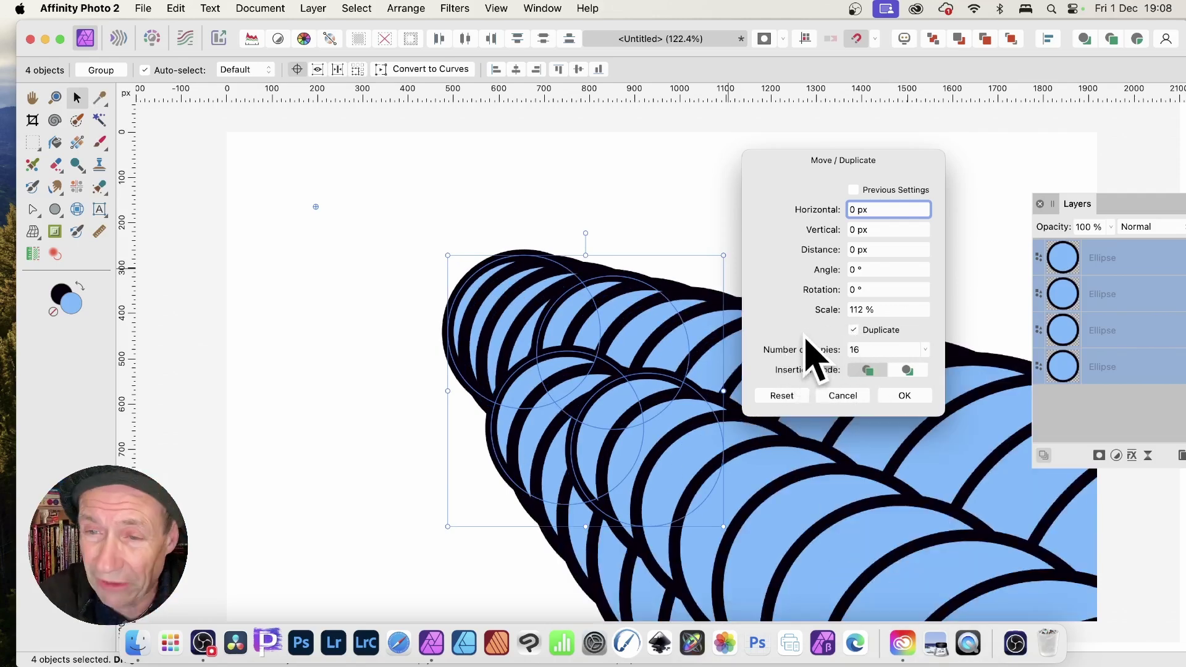
# Set the duplicates' scale to 84 % and try the transform origin at the upper right, the lower left and directly above the circles
pyautogui.click(853, 330)
pyautogui.scroll(-18, 833, 313)
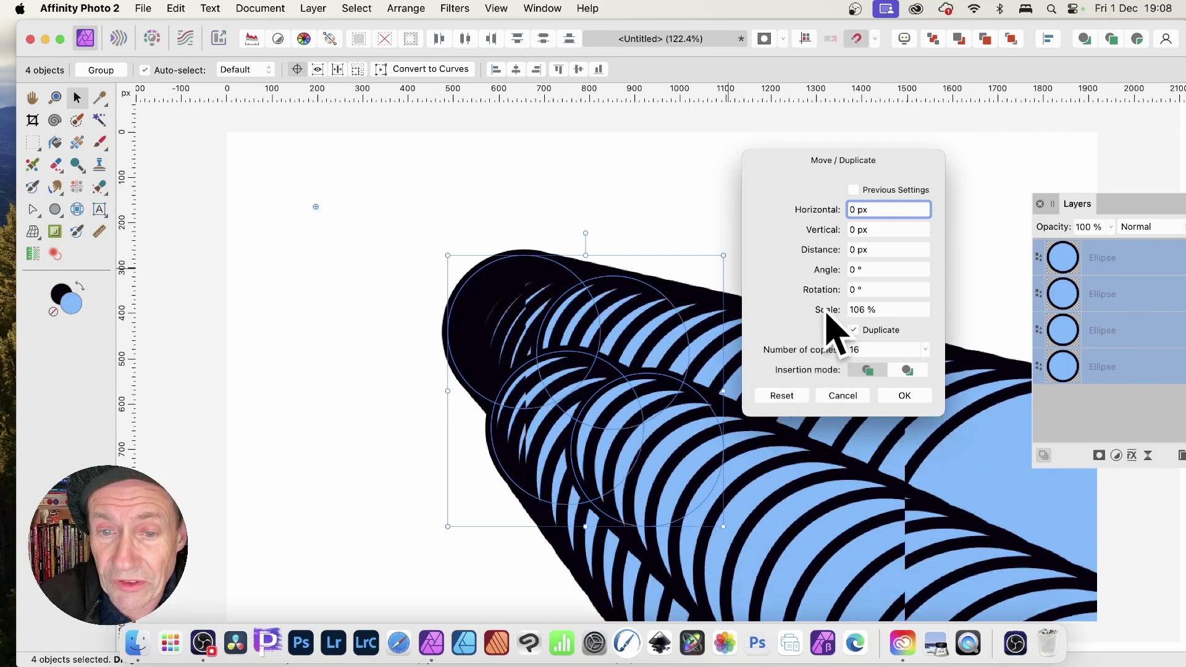
pyautogui.scroll(-10, 817, 313)
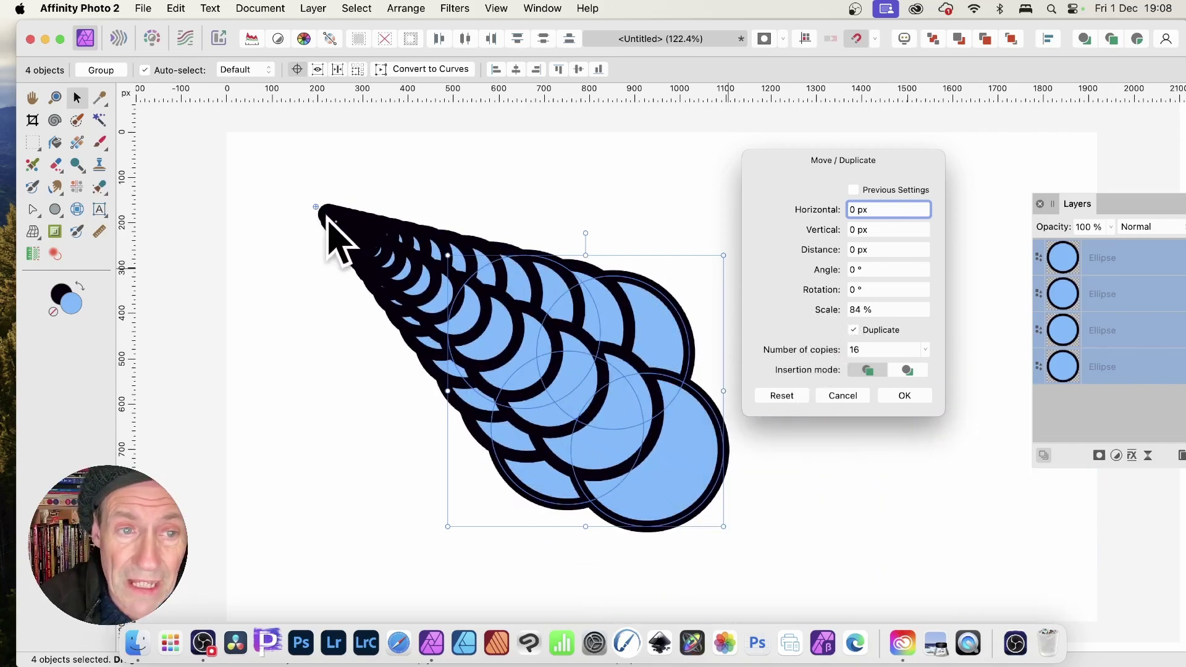
pyautogui.moveTo(316, 206); pyautogui.dragTo(650, 171)
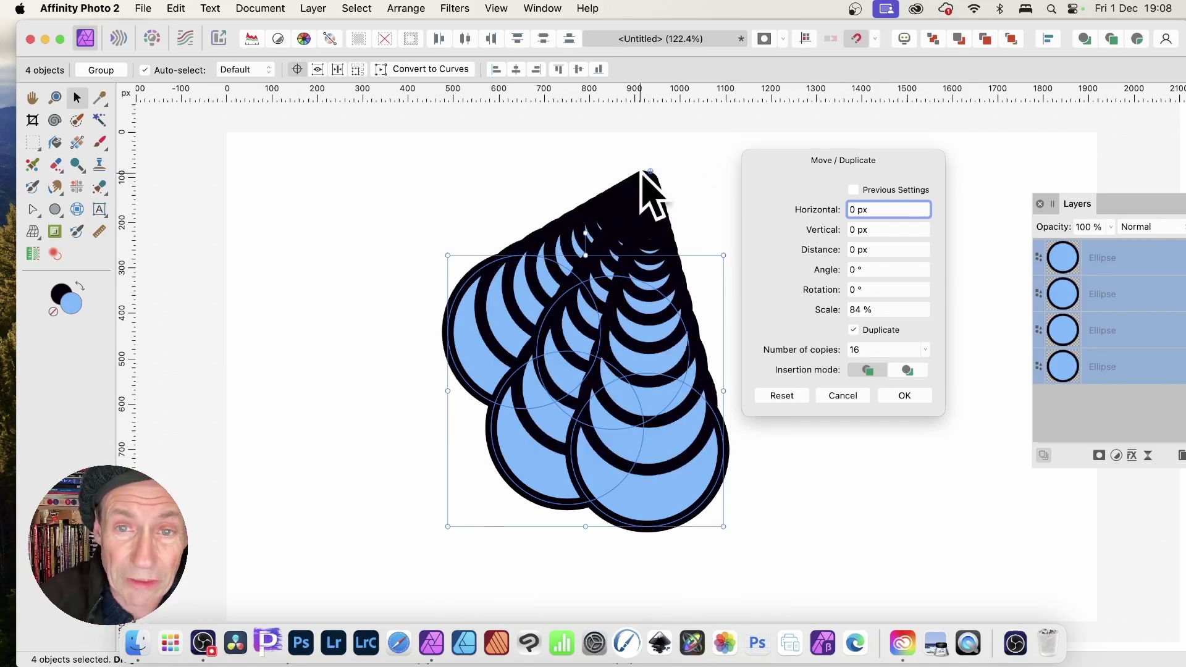
pyautogui.moveTo(648, 173); pyautogui.dragTo(267, 452)
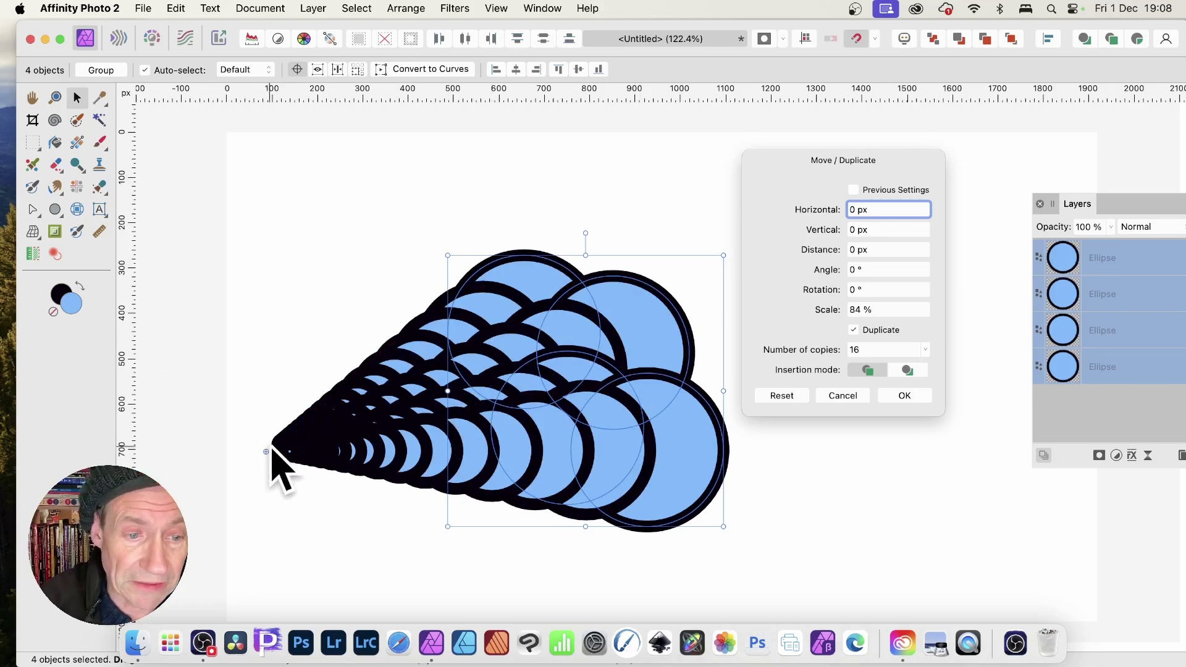
pyautogui.moveTo(267, 451); pyautogui.dragTo(527, 201)
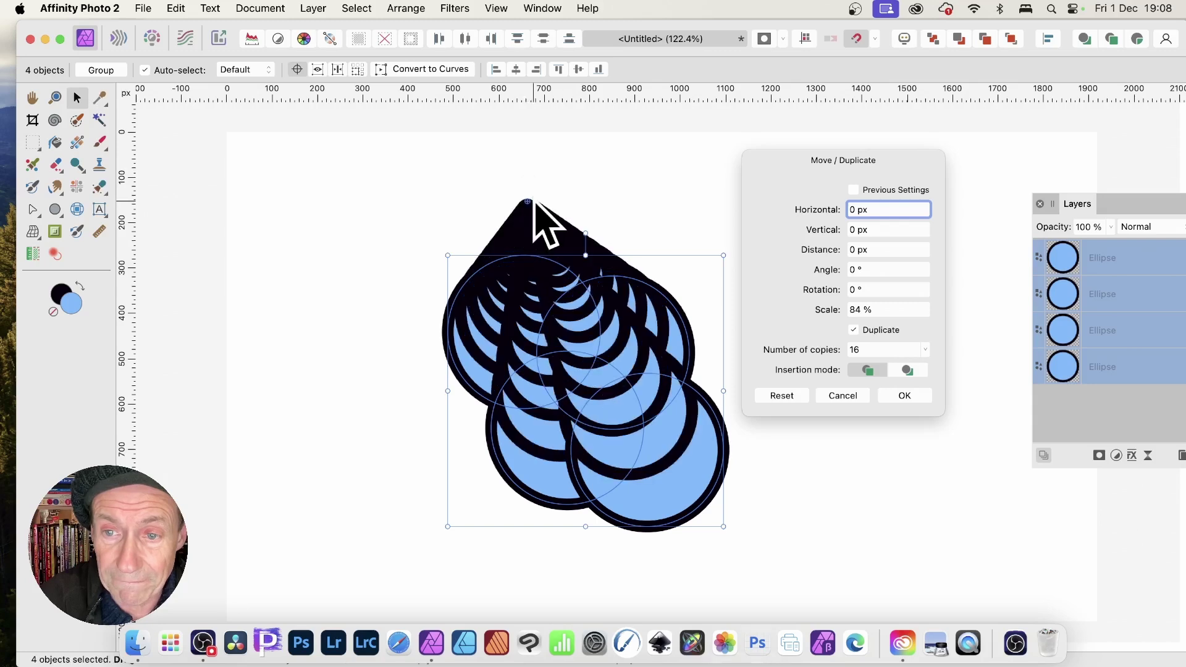
# Preview the duplicates at 79 % scale with a 29 px horizontal offset and an origin at the circles' upper right, and cancel the duplication
pyautogui.scroll(-5, 841, 321)
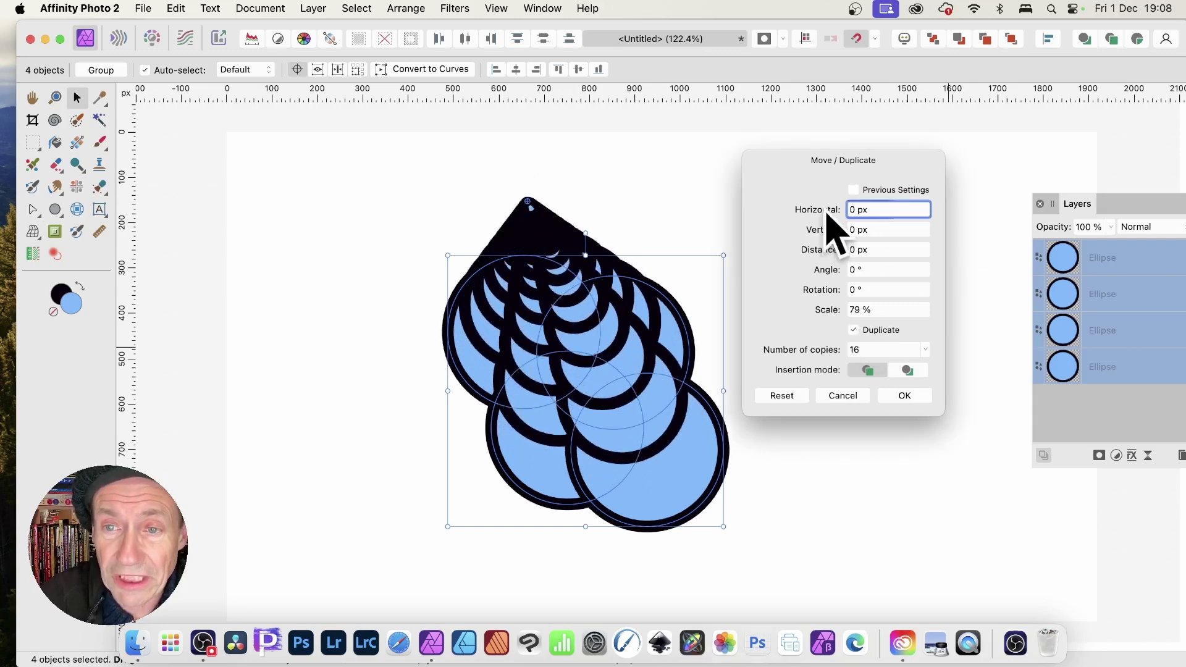
pyautogui.scroll(10, 843, 219)
pyautogui.scroll(2, 847, 219)
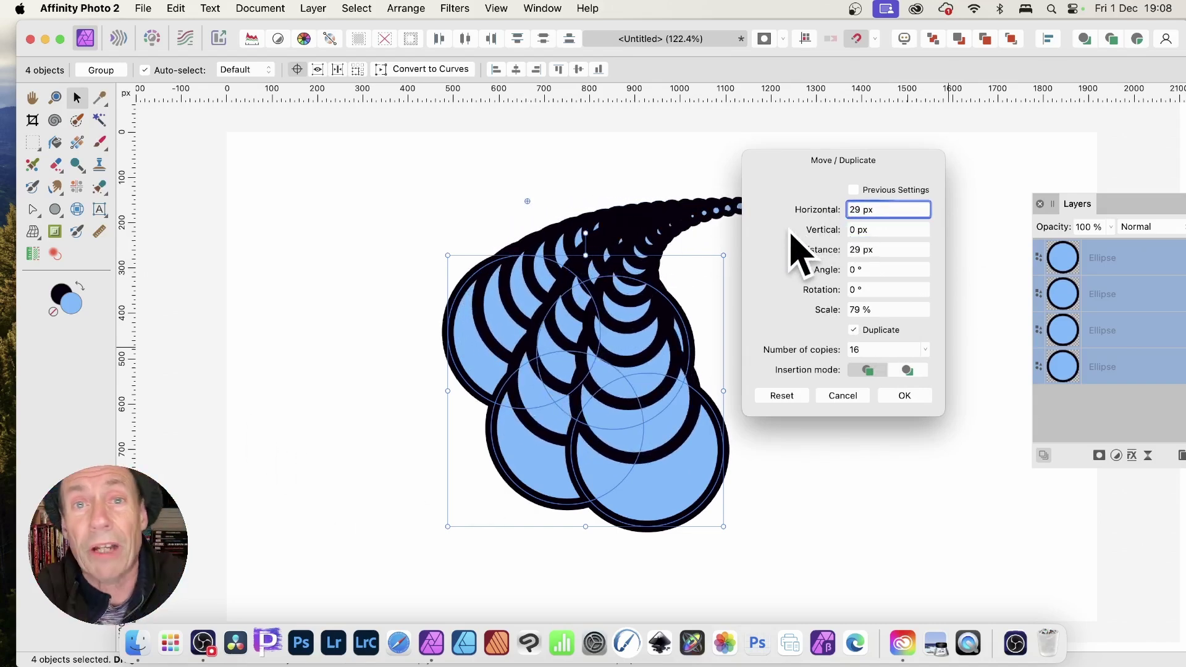
pyautogui.moveTo(837, 162); pyautogui.dragTo(904, 167)
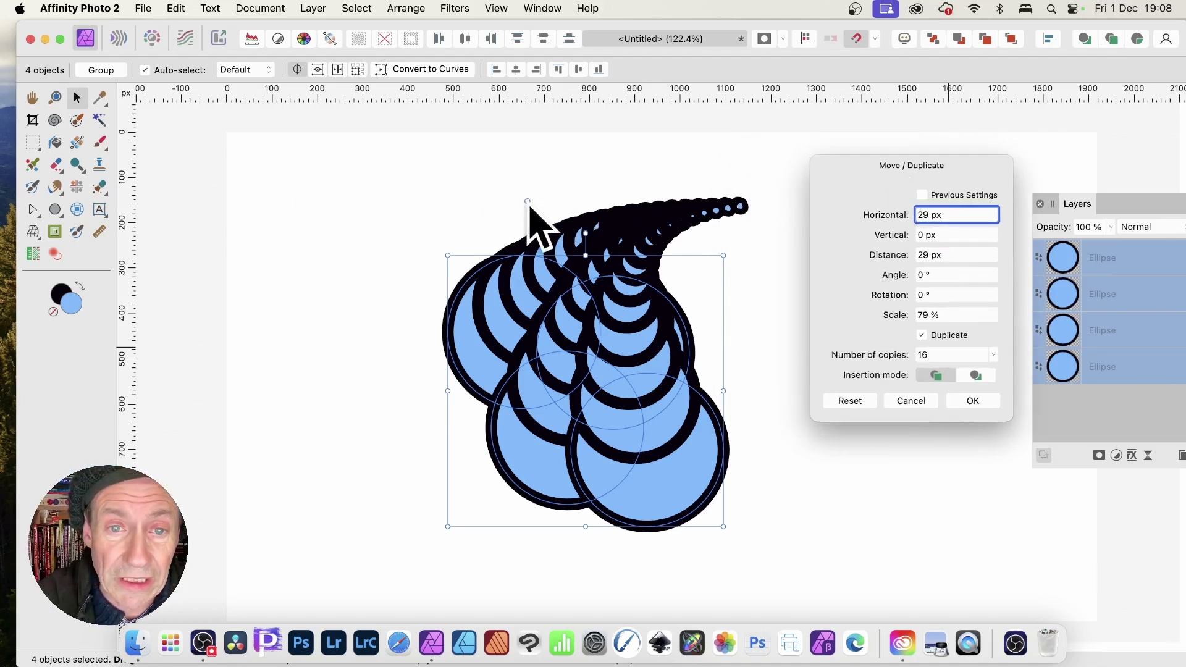
pyautogui.moveTo(528, 203); pyautogui.dragTo(723, 169)
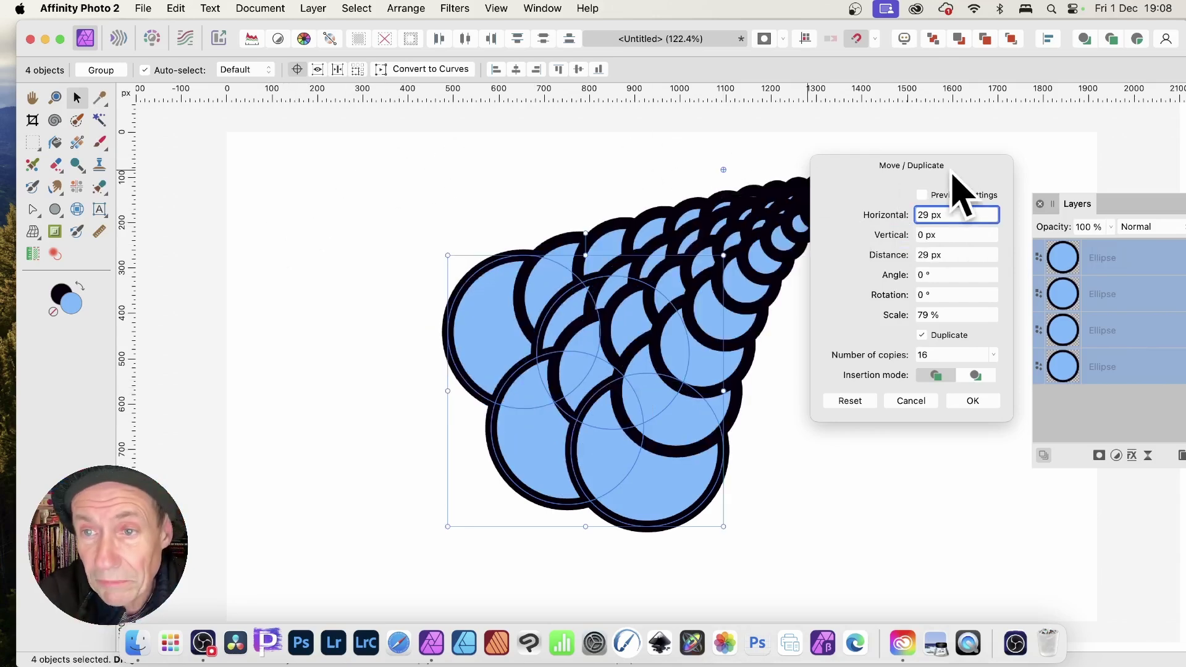
pyautogui.moveTo(954, 179); pyautogui.dragTo(898, 185)
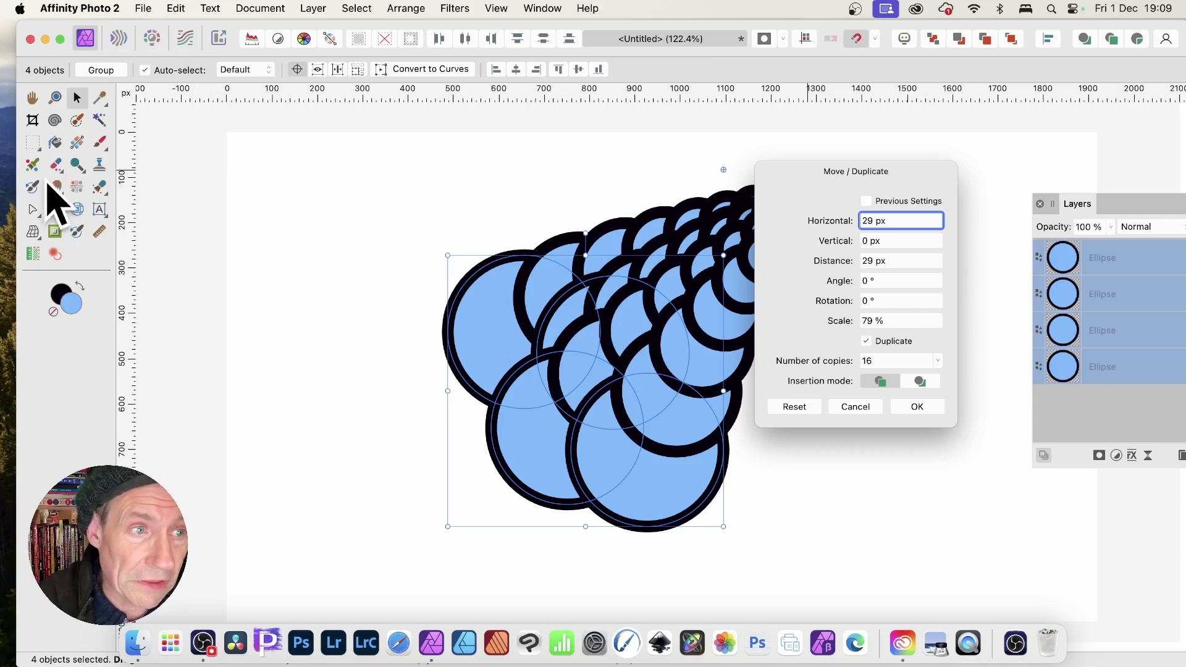
pyautogui.click(867, 407)
# Delete the four circles and draw a new circle about 700 px in diameter near the middle of the page
pyautogui.press('Delete')
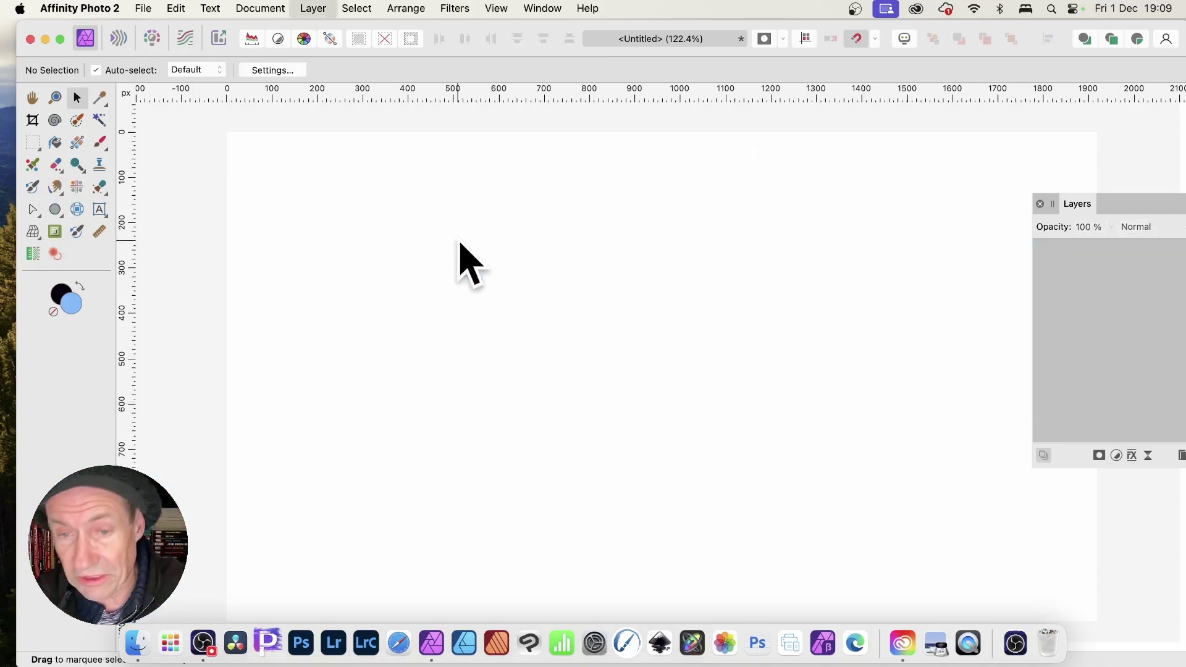
pyautogui.click(54, 208)
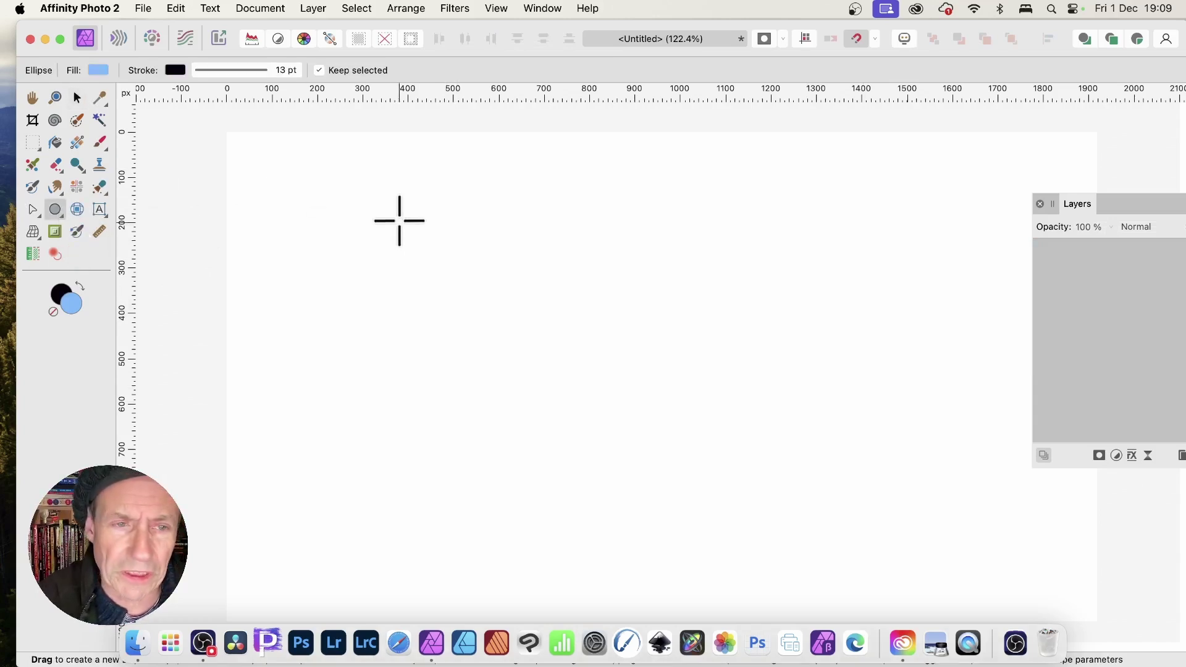
pyautogui.moveTo(415, 222)
pyautogui.mouseDown()
pyautogui.moveTo(457, 273)
pyautogui.moveTo(731, 469)
pyautogui.moveTo(783, 489)
pyautogui.mouseUp()
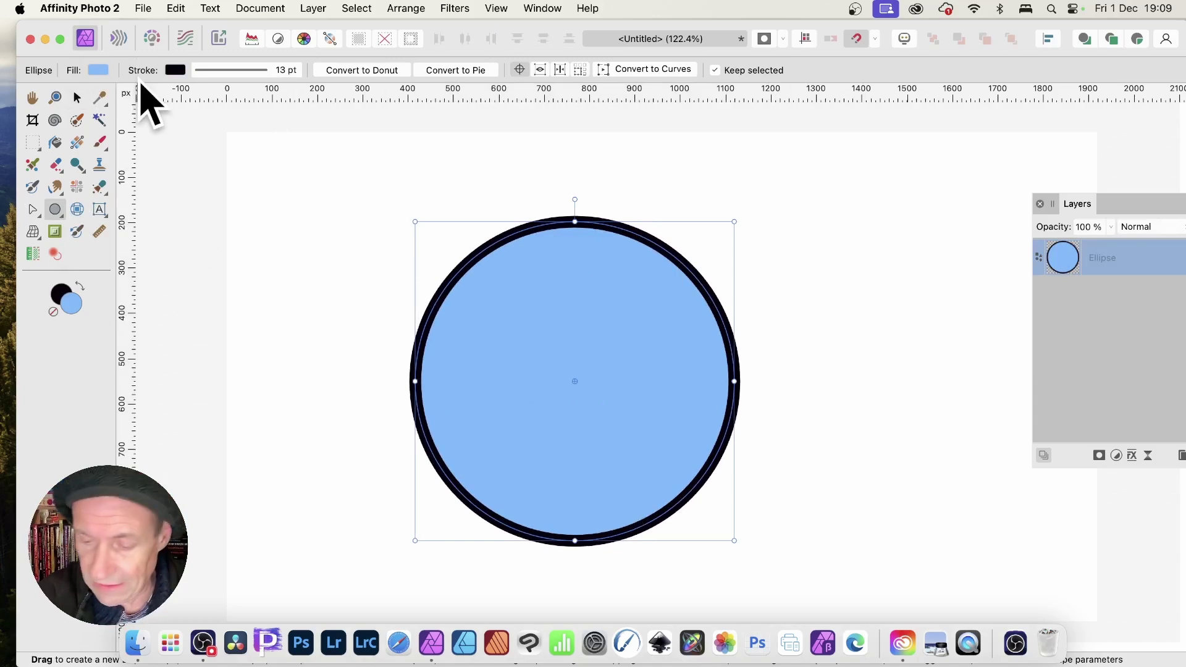
# Scale the circle to 78 % and preview 32 duplicates at 90 % scale from a transform origin beyond its upper left
pyautogui.press('Return')
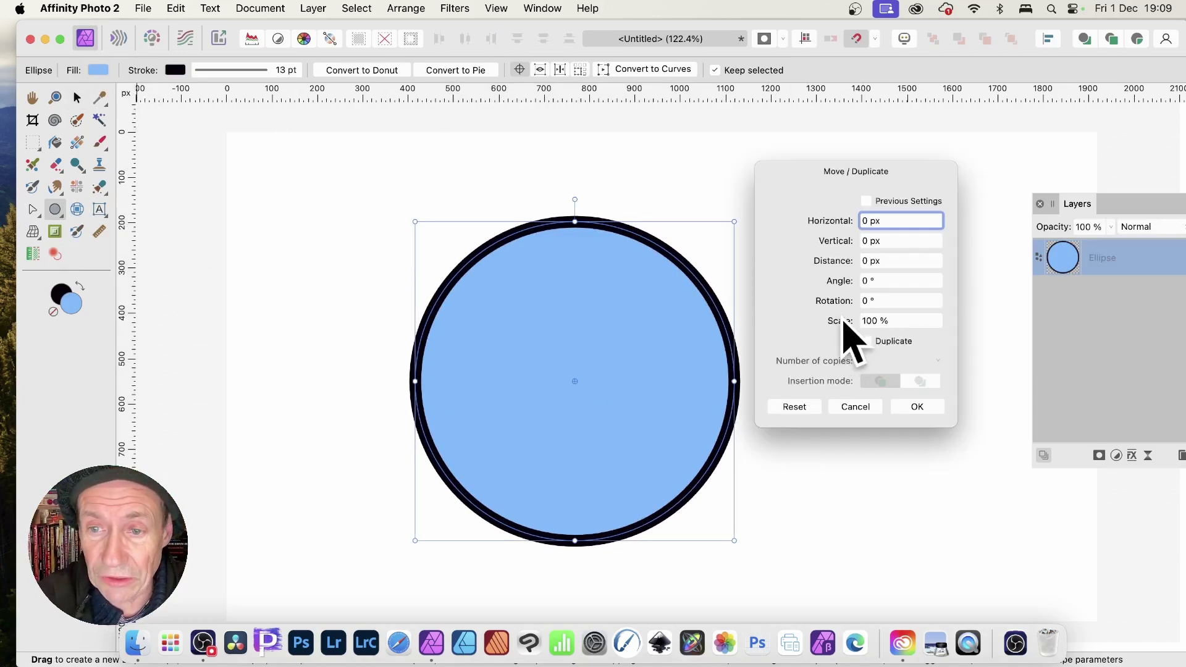
pyautogui.moveTo(846, 327); pyautogui.dragTo(642, 352)
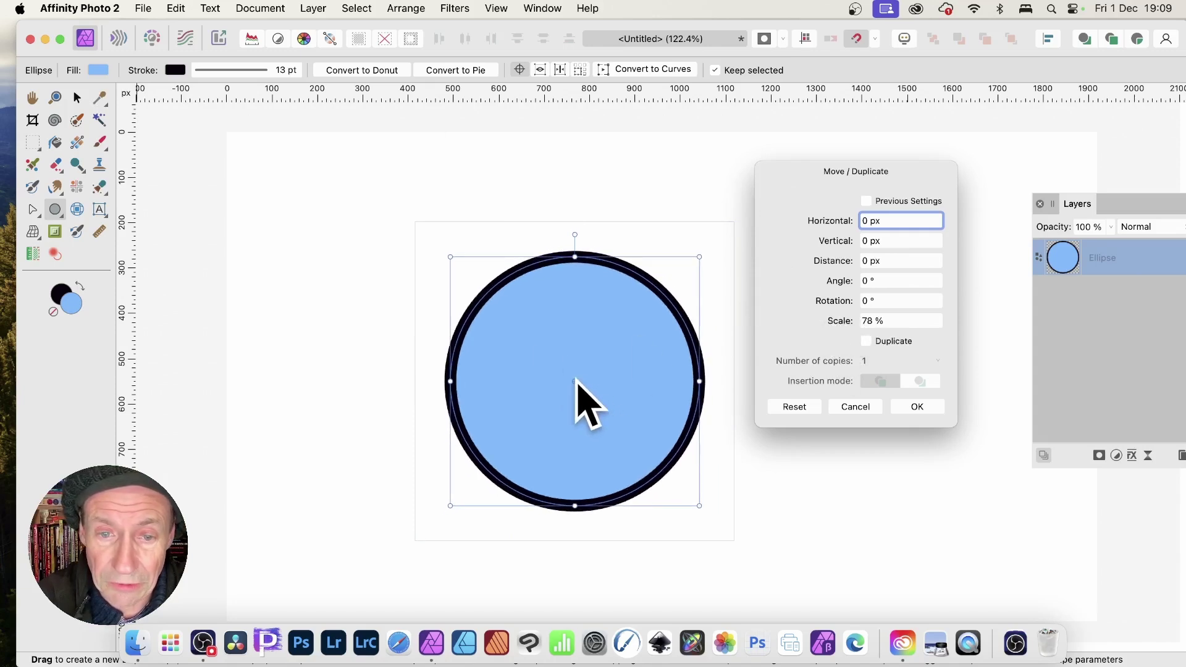
pyautogui.moveTo(574, 381); pyautogui.dragTo(364, 243)
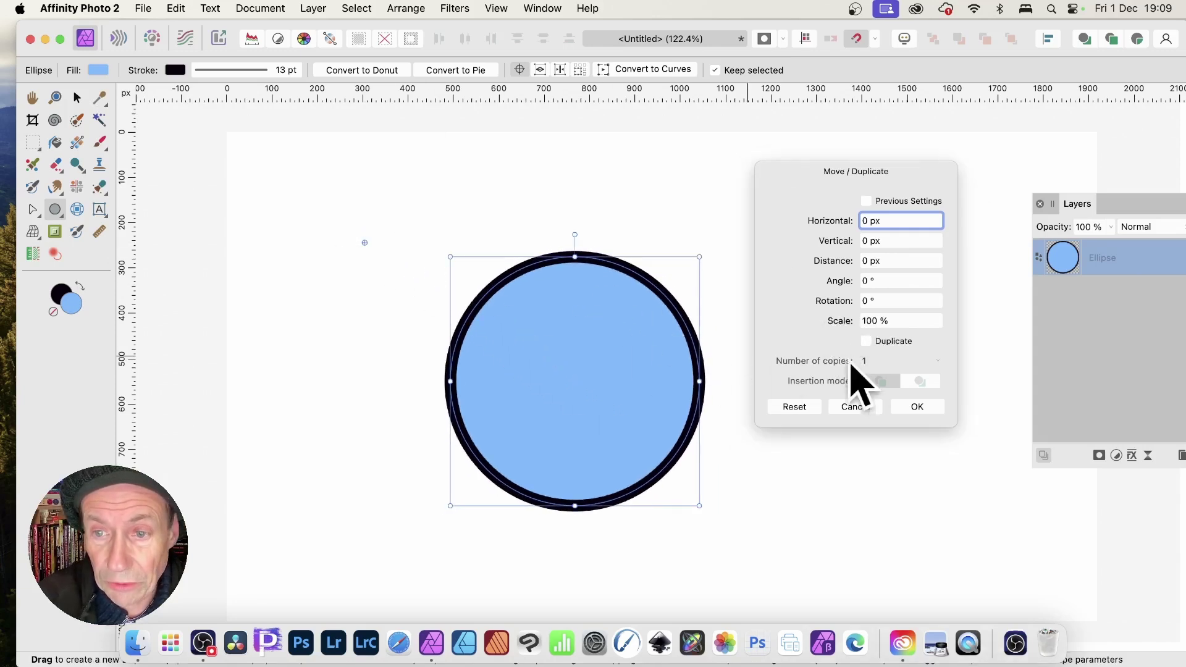
pyautogui.click(866, 340)
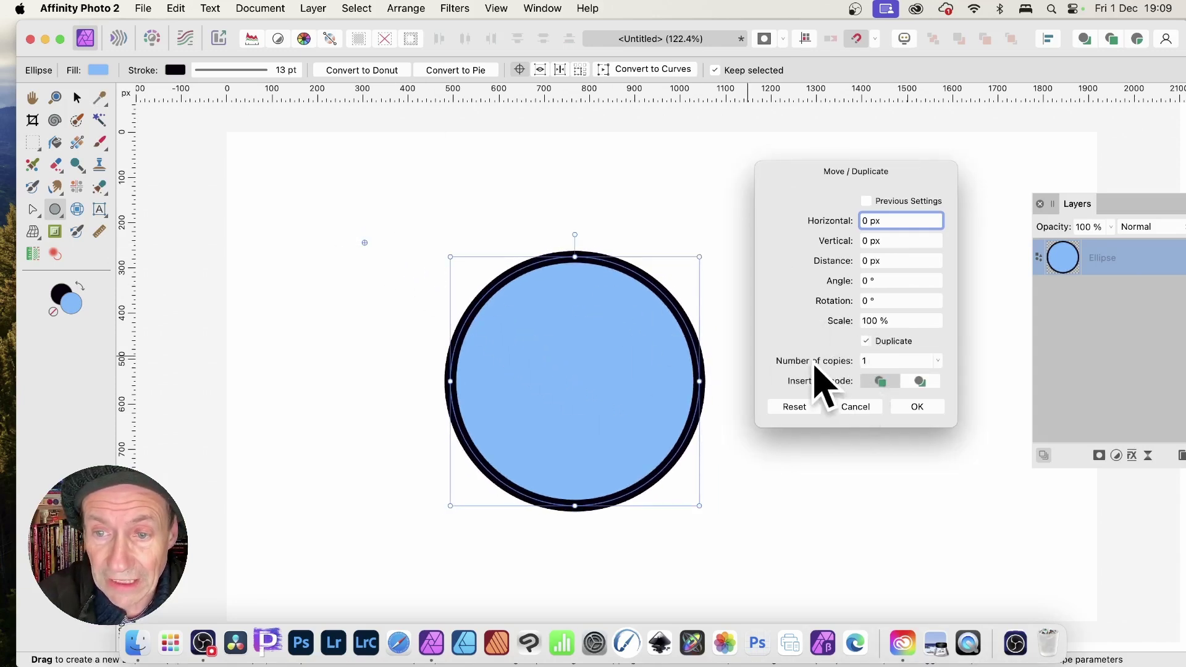
pyautogui.moveTo(813, 363)
pyautogui.mouseDown()
pyautogui.moveTo(828, 364)
pyautogui.moveTo(805, 360)
pyautogui.mouseUp()
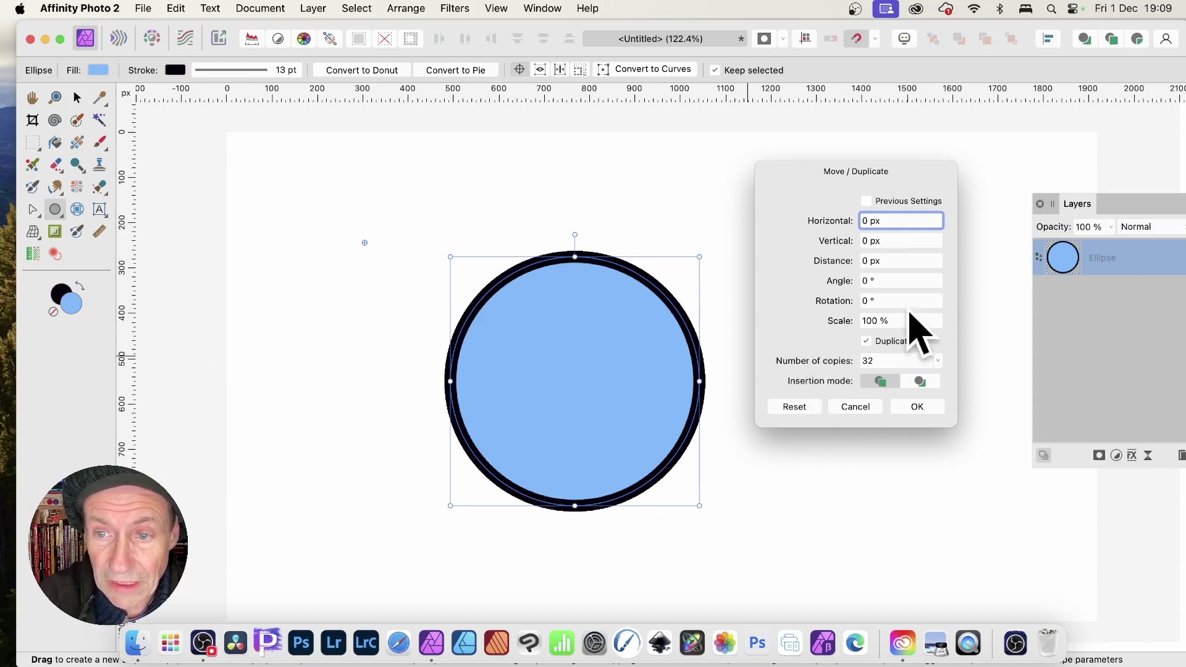
pyautogui.moveTo(844, 322); pyautogui.dragTo(843, 326)
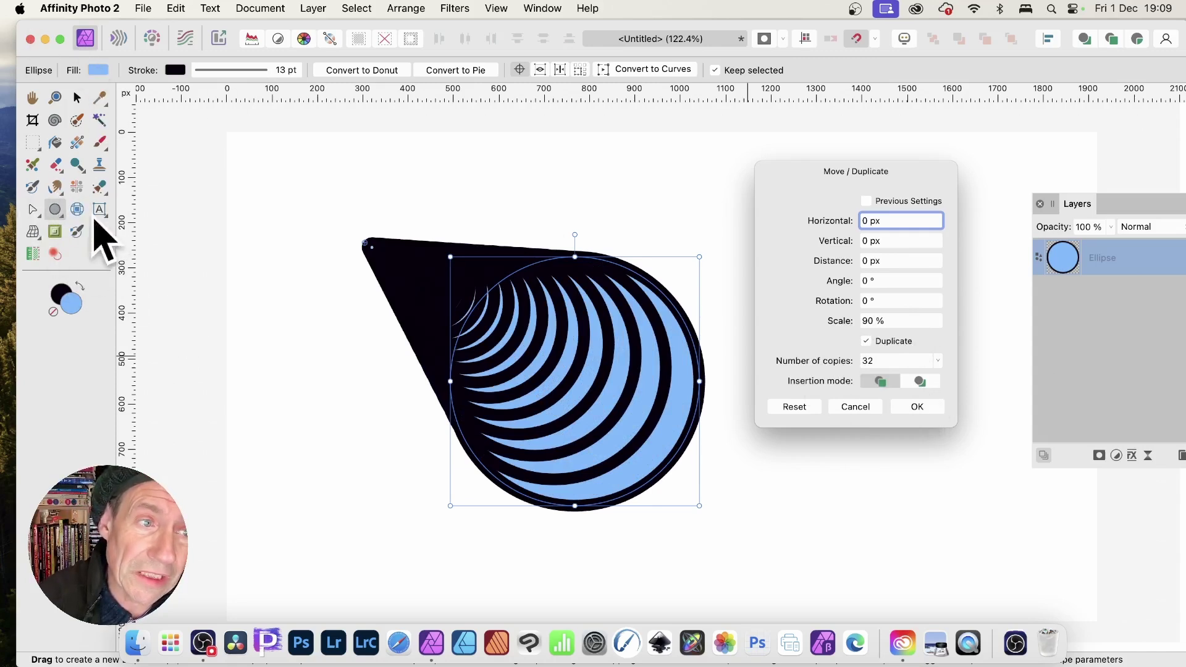
# Recolour the circle with a deep blue fill (RGB 30, 7, 255) and a magenta stroke (RGB 255, 2, 215)
pyautogui.click(99, 69)
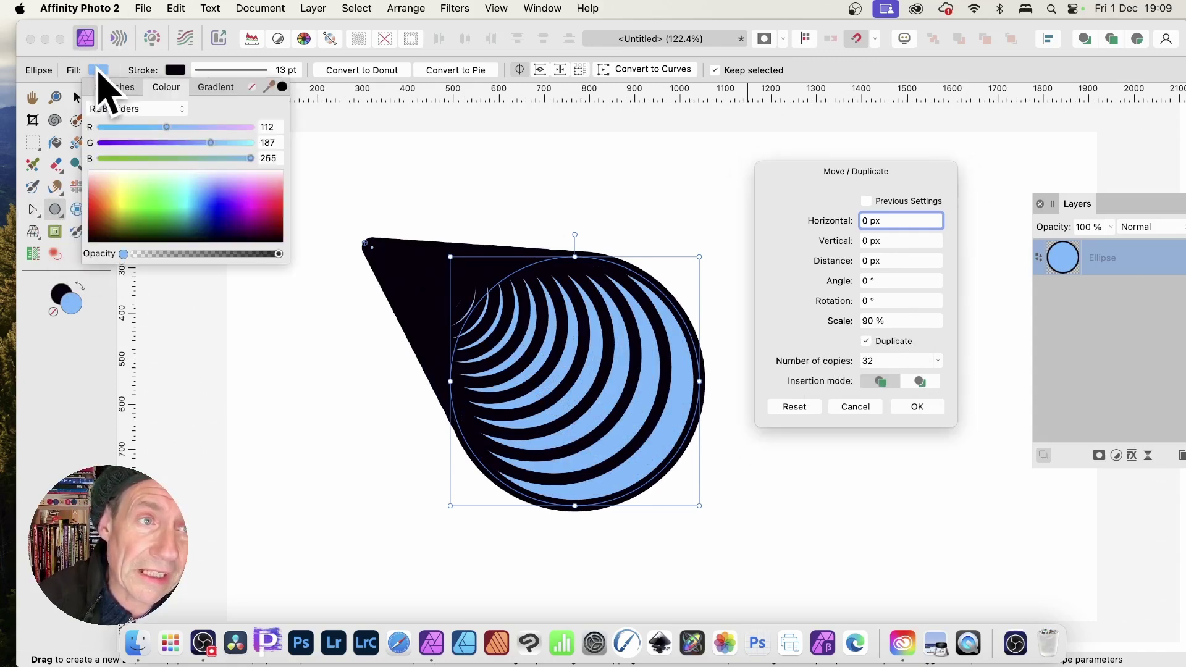
pyautogui.moveTo(196, 191)
pyautogui.mouseDown()
pyautogui.moveTo(199, 225)
pyautogui.moveTo(220, 191)
pyautogui.moveTo(263, 181)
pyautogui.moveTo(218, 194)
pyautogui.mouseUp()
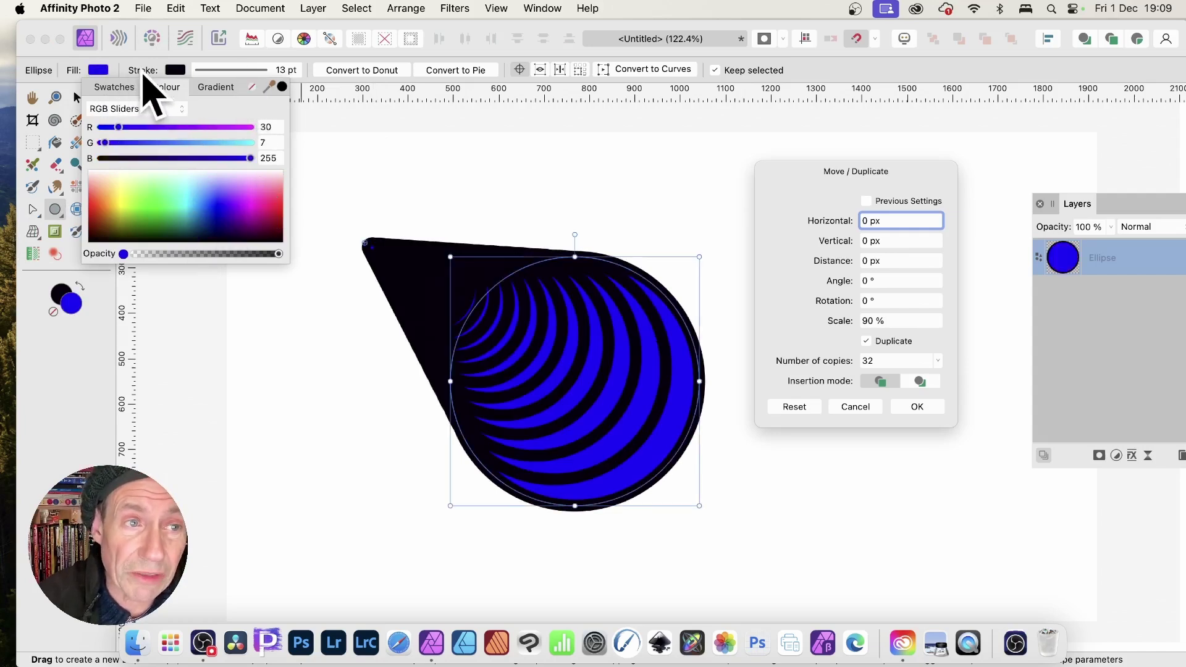
pyautogui.click(178, 74)
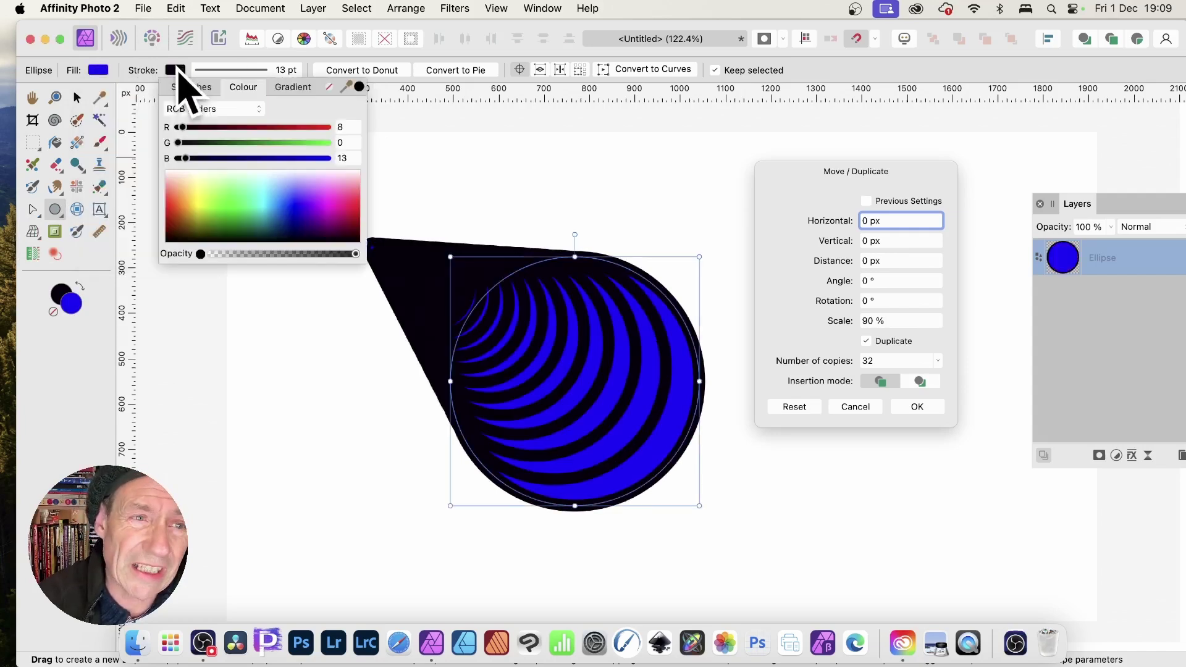
pyautogui.click(264, 215)
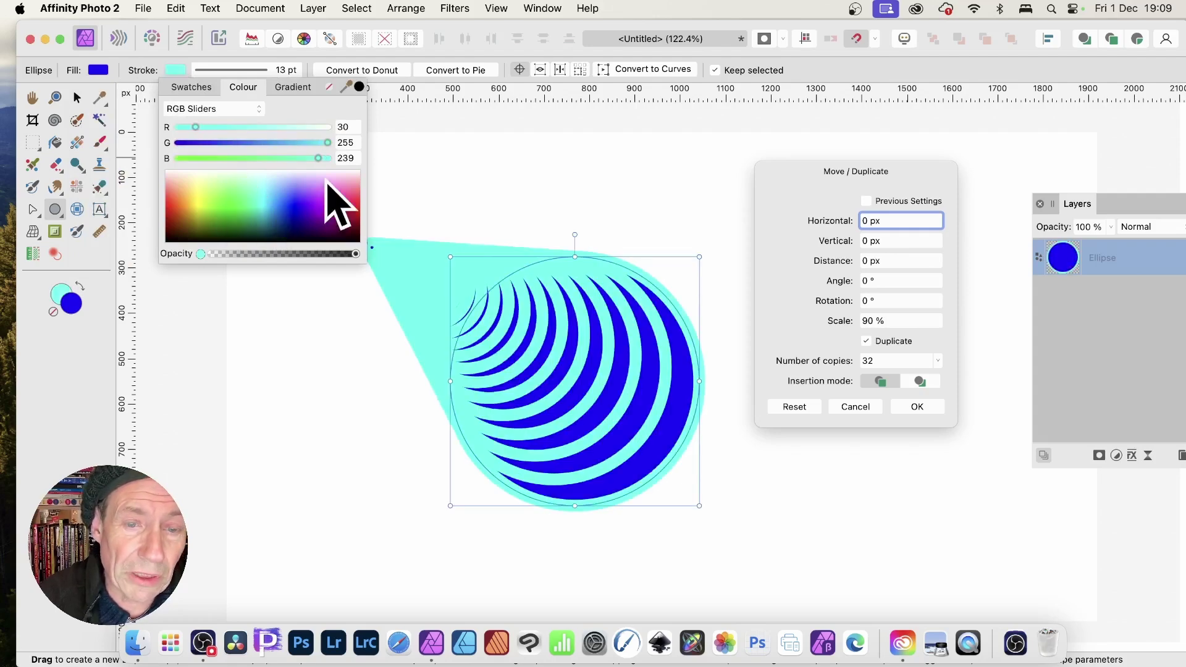
pyautogui.moveTo(317, 201)
pyautogui.mouseDown()
pyautogui.moveTo(339, 212)
pyautogui.moveTo(355, 179)
pyautogui.mouseUp()
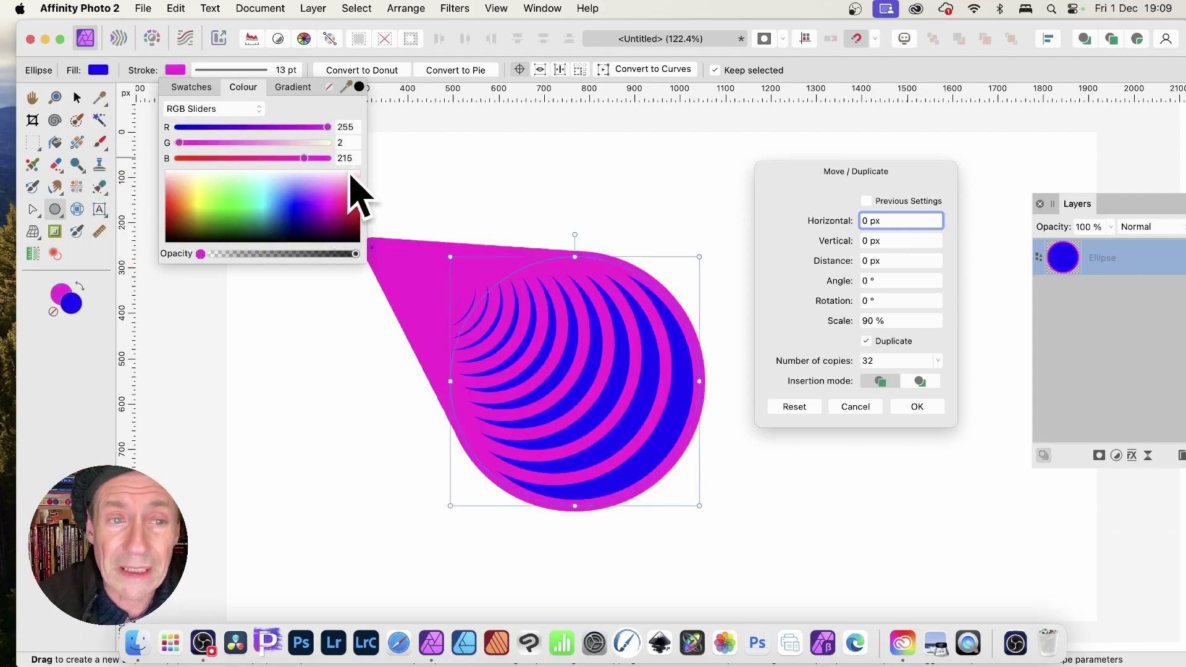
# Try a linear white-to-black gradient on the circle's stroke and cancel the duplication
pyautogui.click(293, 87)
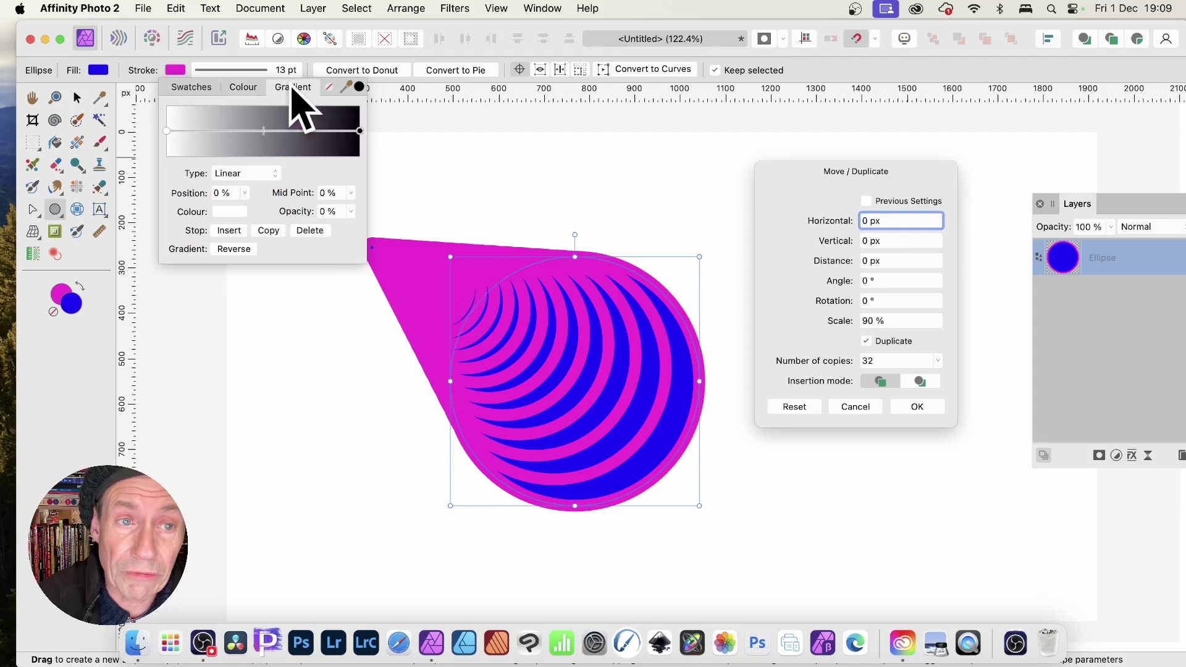
pyautogui.click(285, 130)
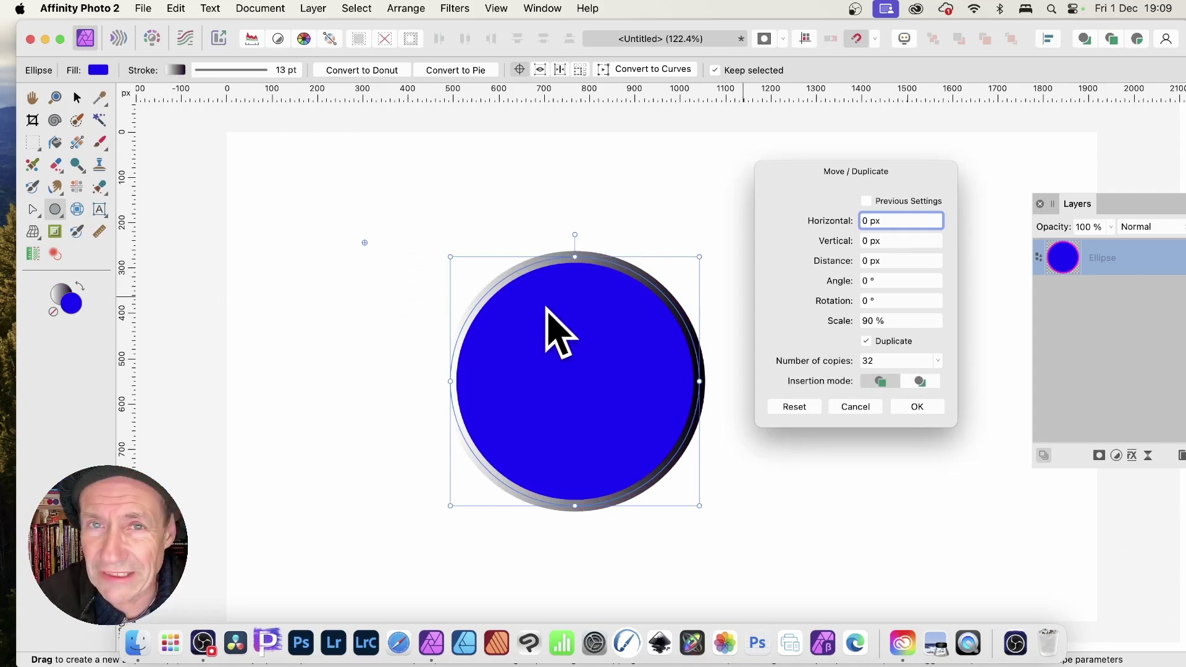
pyautogui.click(868, 406)
# Delete the circle and draw a diamond about 580 px wide and 830 px tall near the middle of the page
pyautogui.press('Delete')
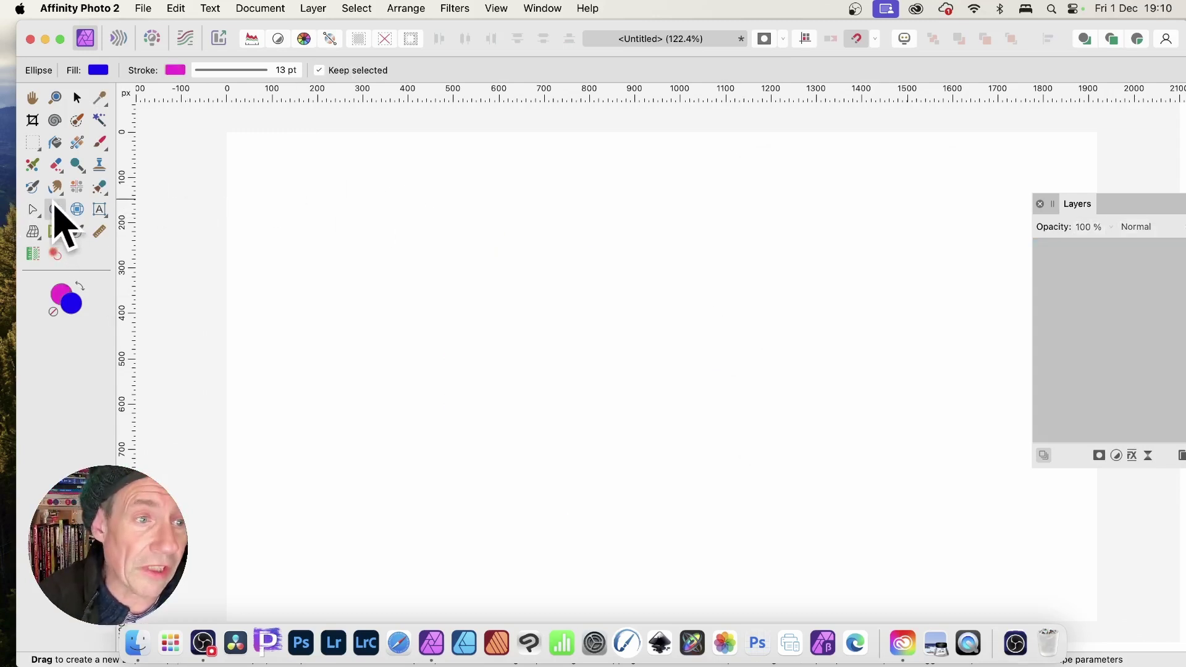
pyautogui.click(55, 210)
pyautogui.click(129, 282)
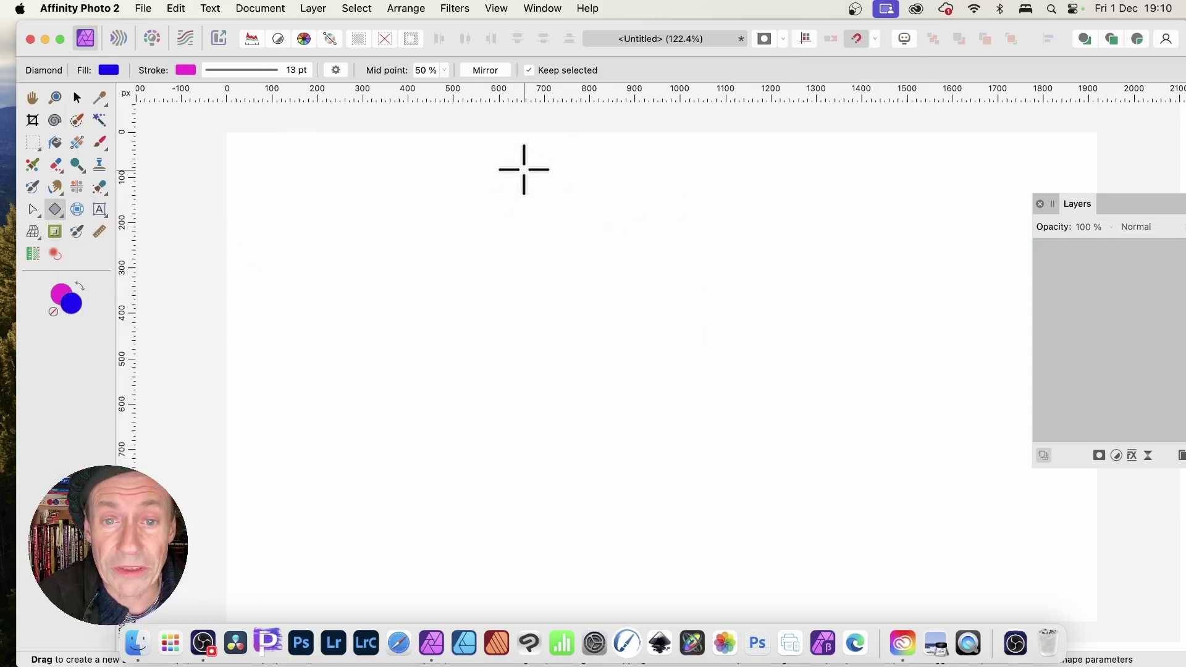
pyautogui.moveTo(524, 170); pyautogui.dragTo(788, 547)
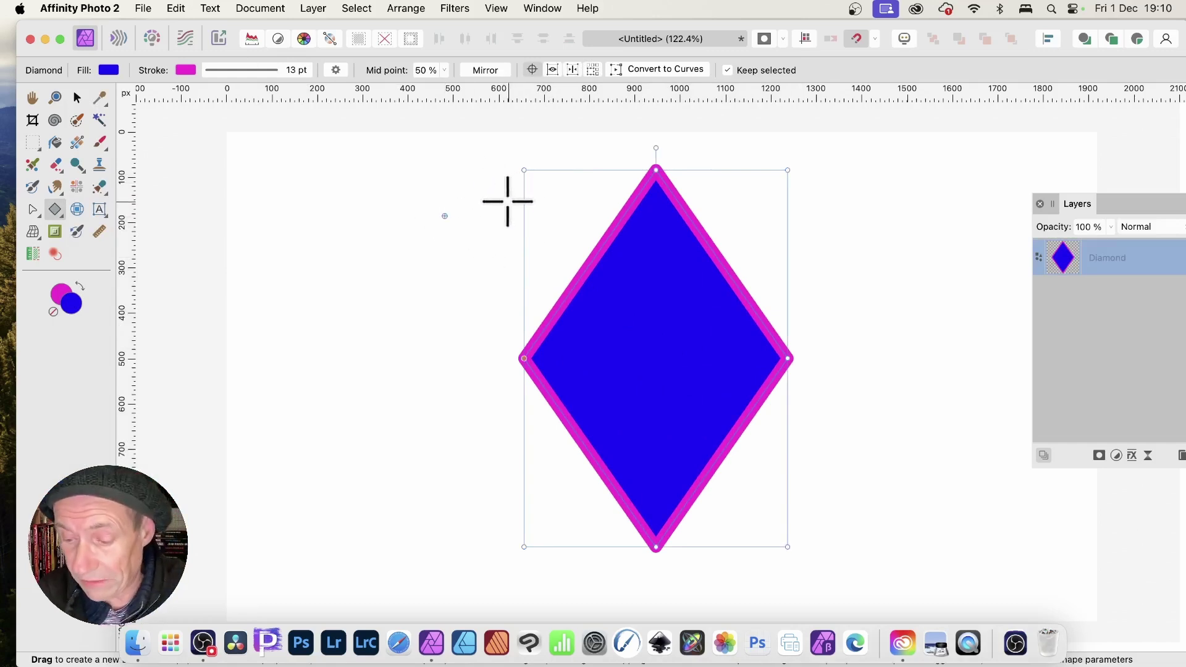
# Preview 33 duplicates of the diamond at 97 % scale from a transform origin beyond its upper left
pyautogui.press('Return')
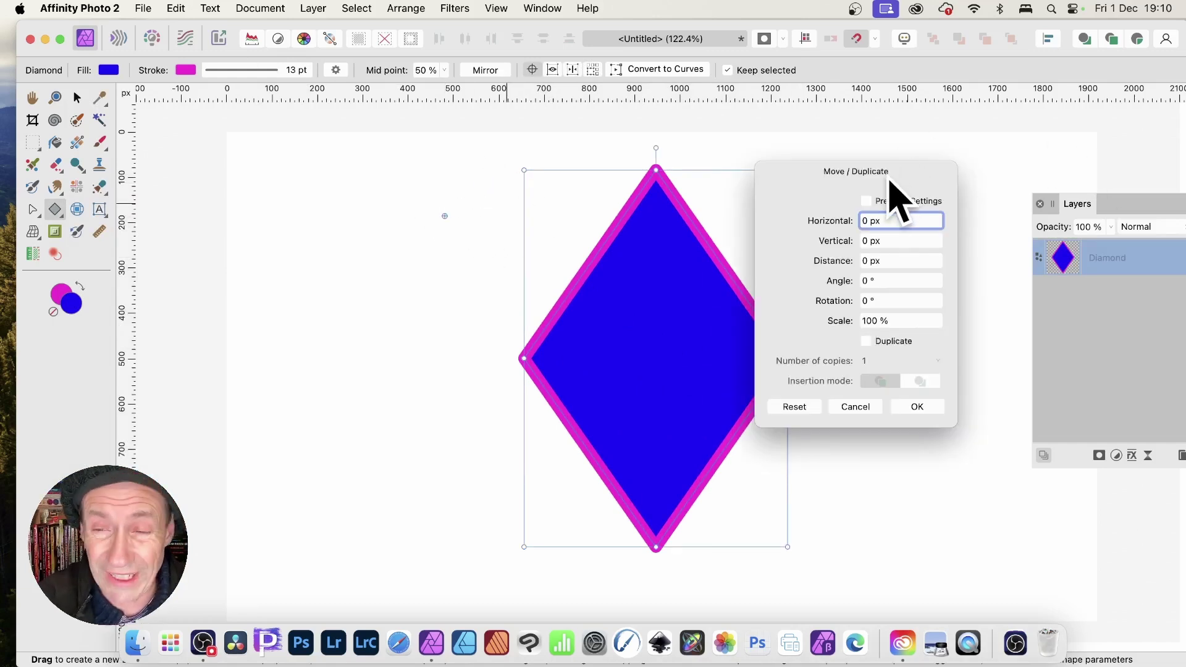
pyautogui.moveTo(887, 179); pyautogui.dragTo(755, 149)
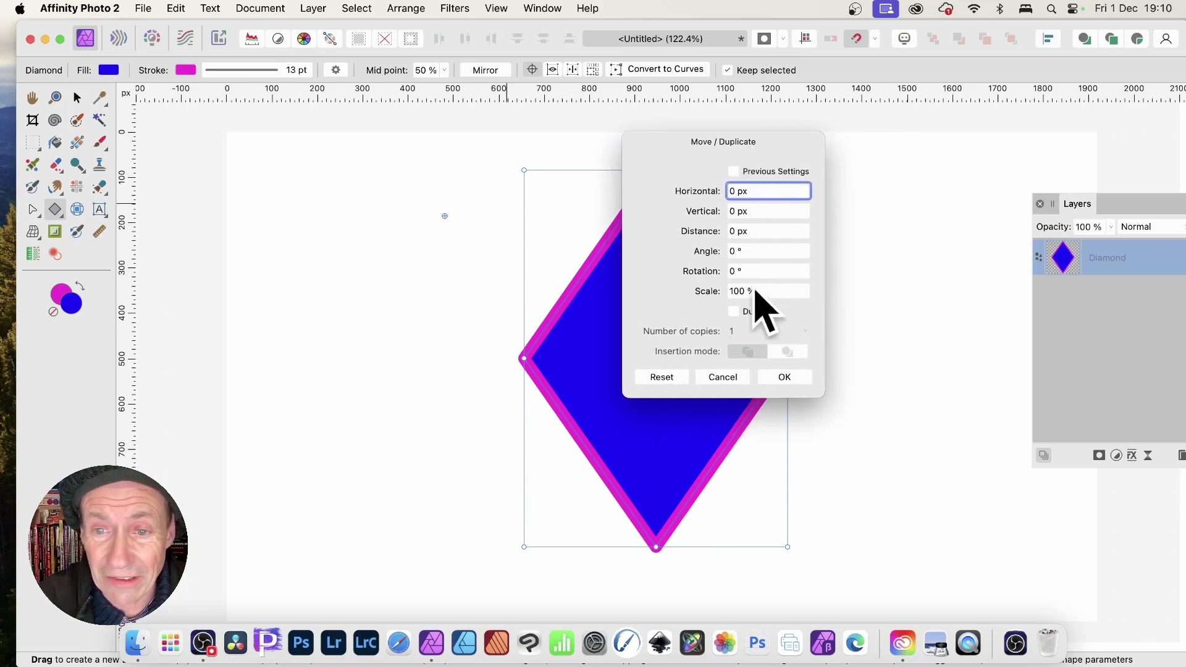
pyautogui.moveTo(712, 293); pyautogui.dragTo(744, 312)
pyautogui.click(744, 312)
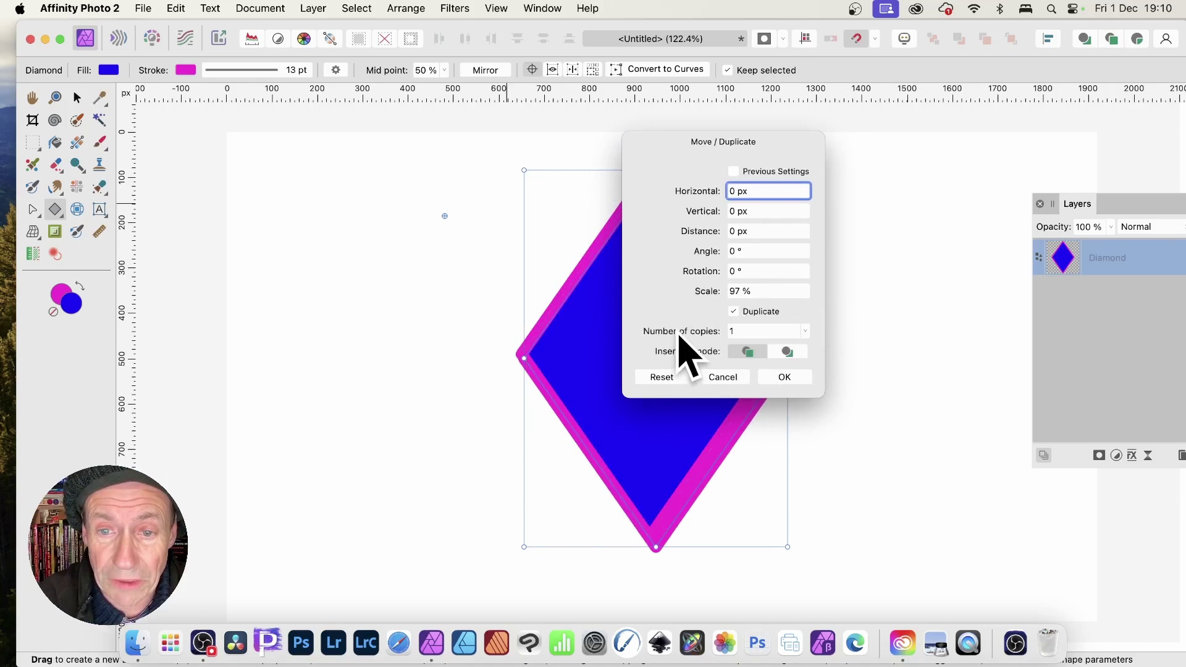
pyautogui.moveTo(682, 339); pyautogui.dragTo(704, 344)
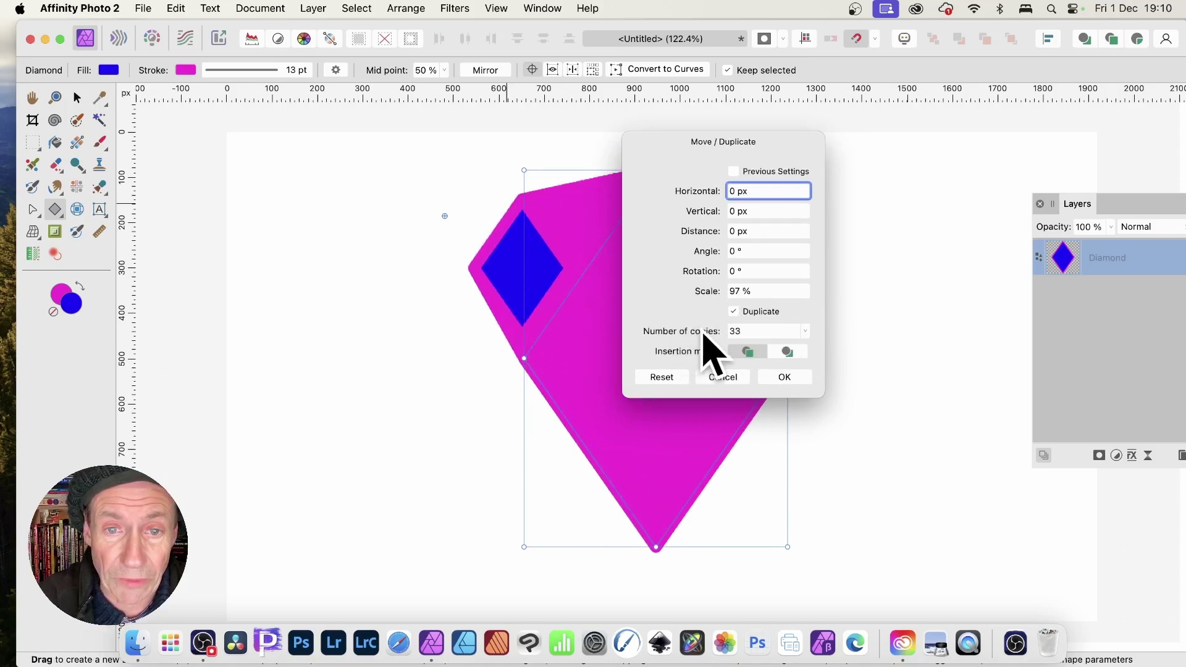
# Move the duplication dialog off the diamond, try the other insertion mode and restore the original one
pyautogui.moveTo(741, 149); pyautogui.dragTo(859, 154)
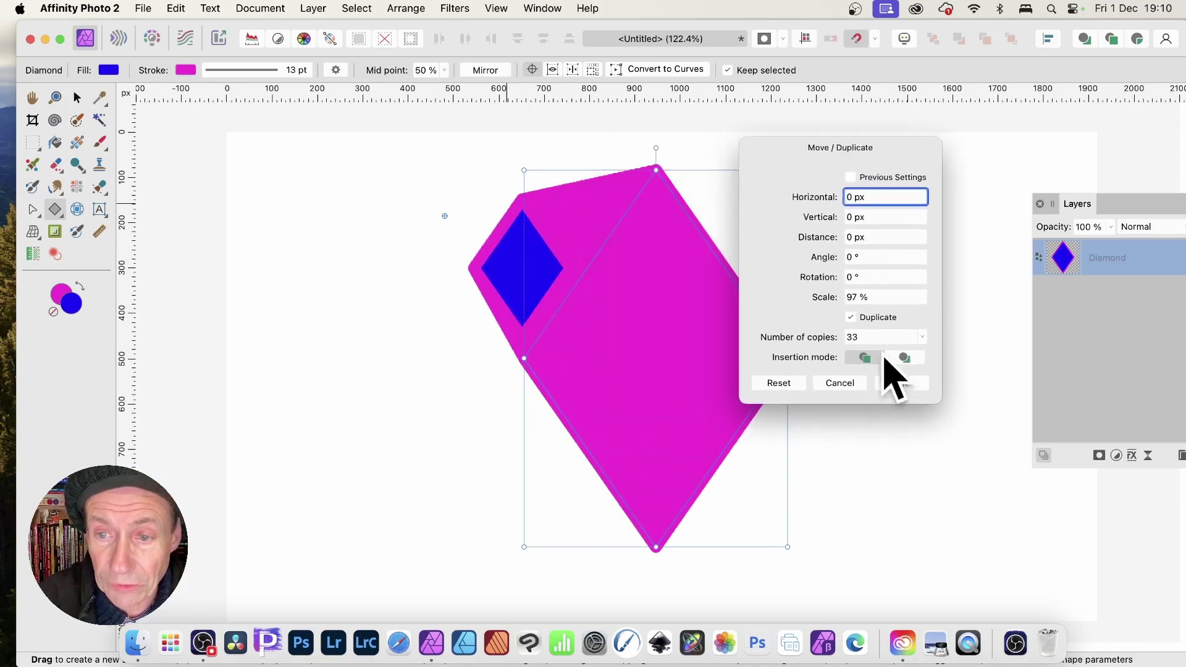
pyautogui.click(904, 358)
pyautogui.click(874, 358)
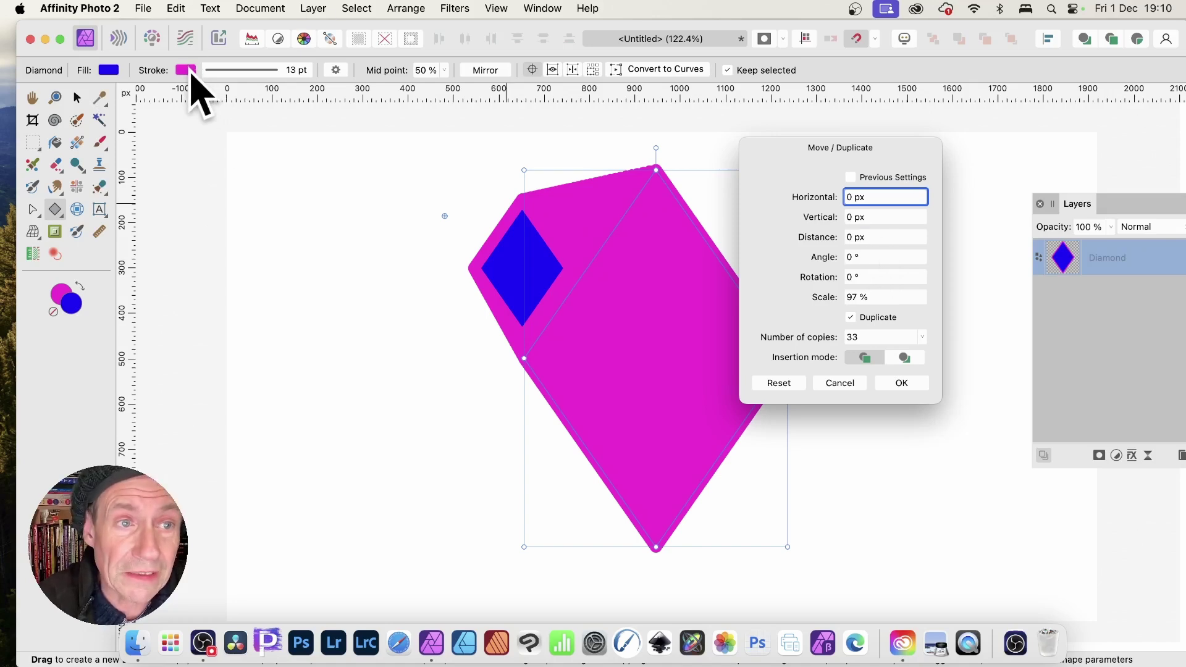
# Thin the diamond's stroke to a width of 0.9 pt
pyautogui.click(282, 71)
pyautogui.moveTo(245, 117); pyautogui.dragTo(215, 117)
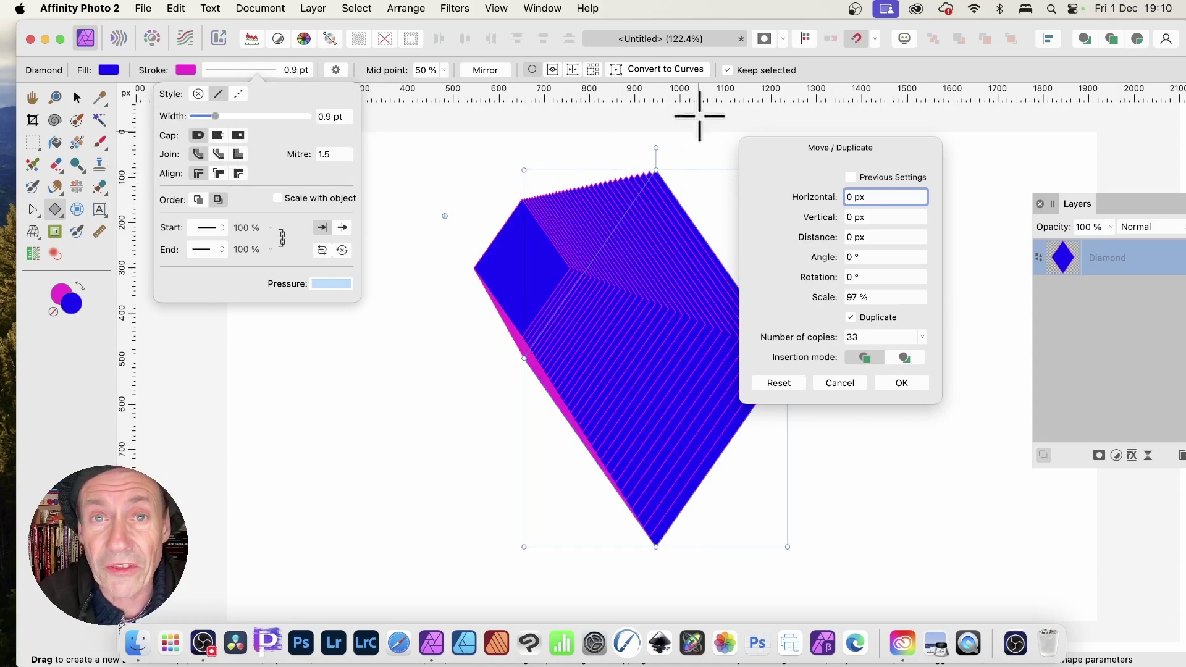
# Shape the stroke's pressure profile with a deep dip toward its end and apply the dashed line style
pyautogui.click(339, 289)
pyautogui.moveTo(426, 308); pyautogui.dragTo(367, 299)
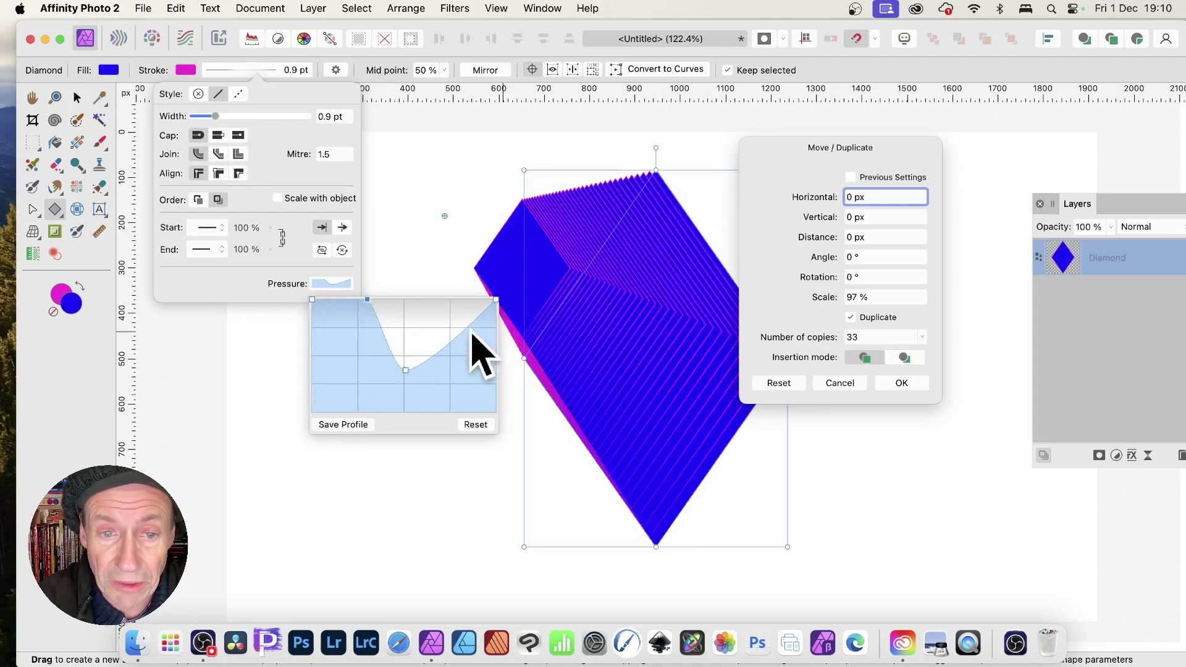
pyautogui.moveTo(461, 337); pyautogui.dragTo(467, 398)
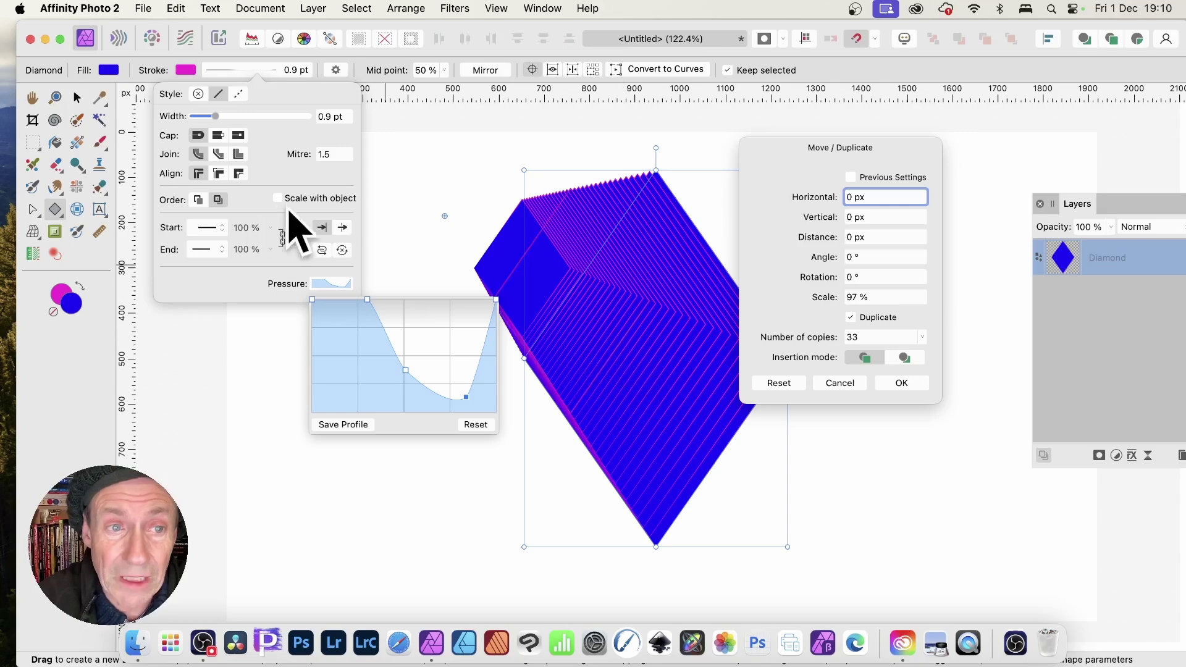
pyautogui.click(284, 171)
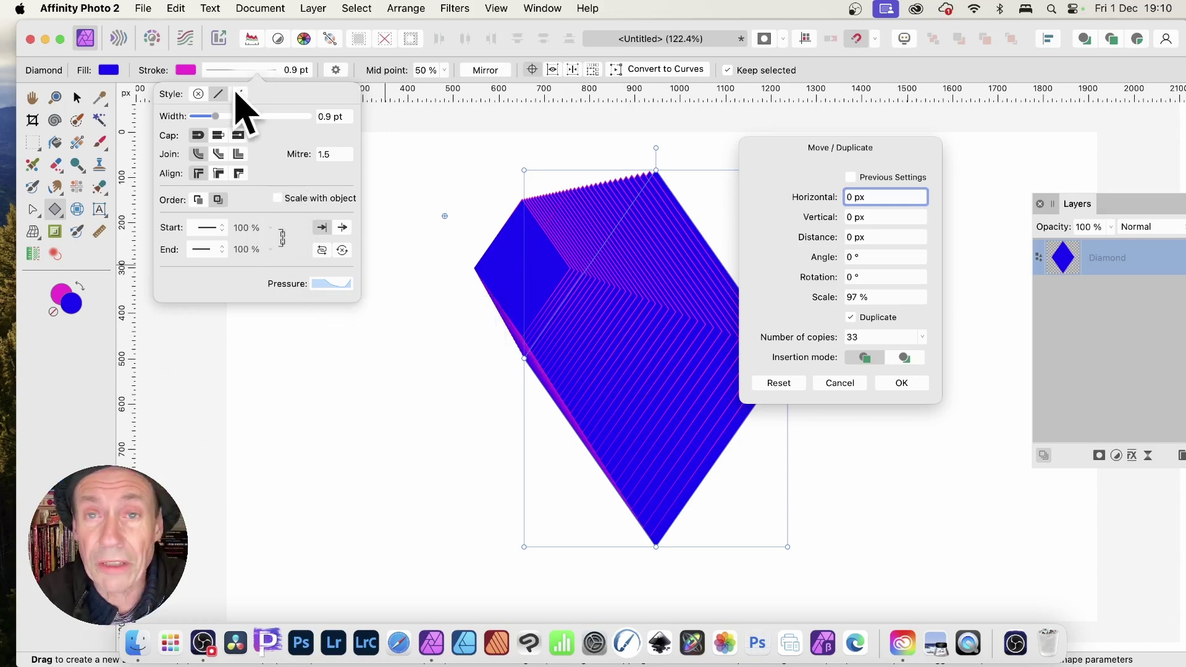
pyautogui.click(240, 94)
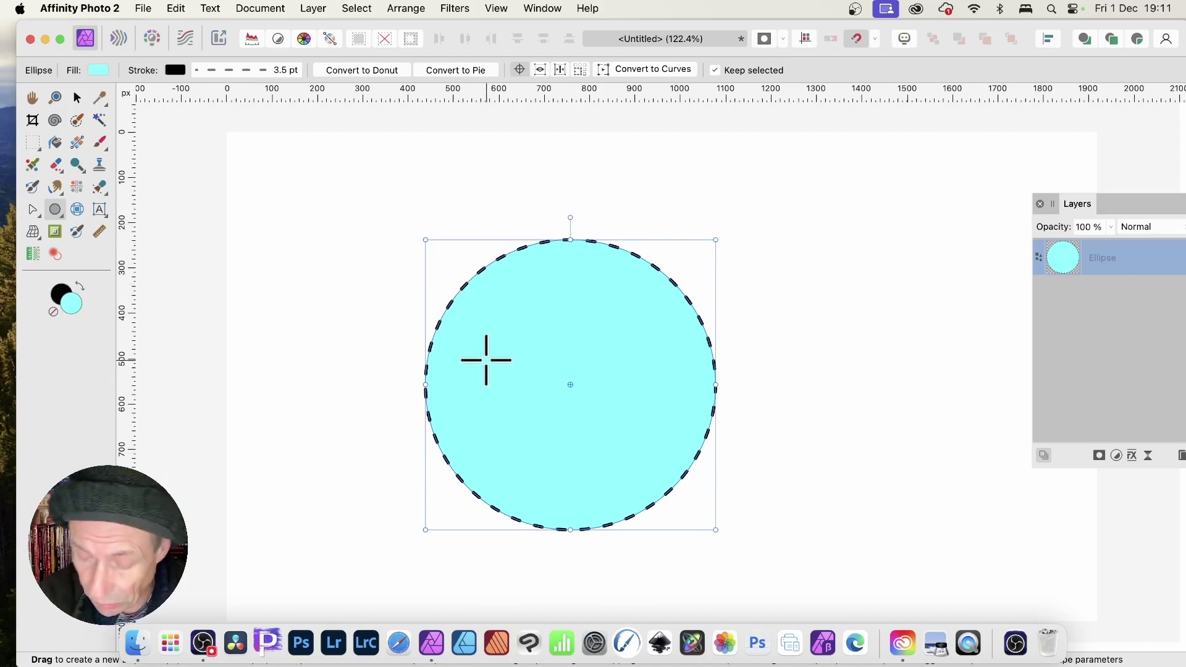
# Preview 17 concentric duplicates of the dashed circle at 94 % scale
pyautogui.press('Return')
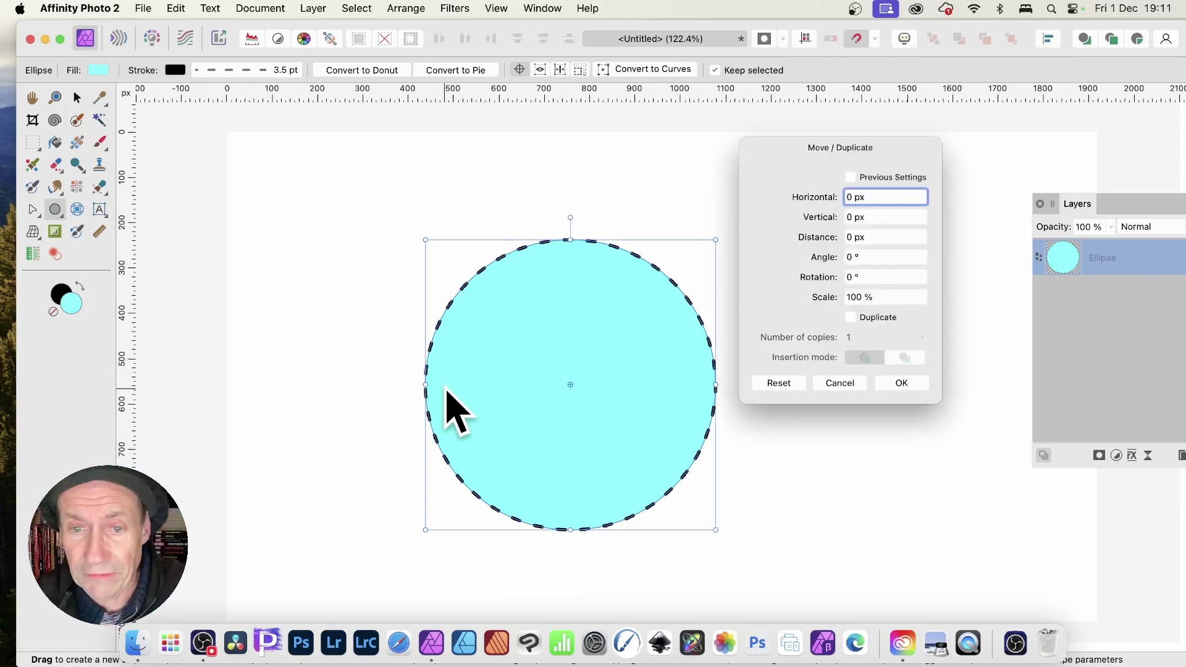
pyautogui.moveTo(830, 300); pyautogui.dragTo(895, 397)
pyautogui.click(850, 317)
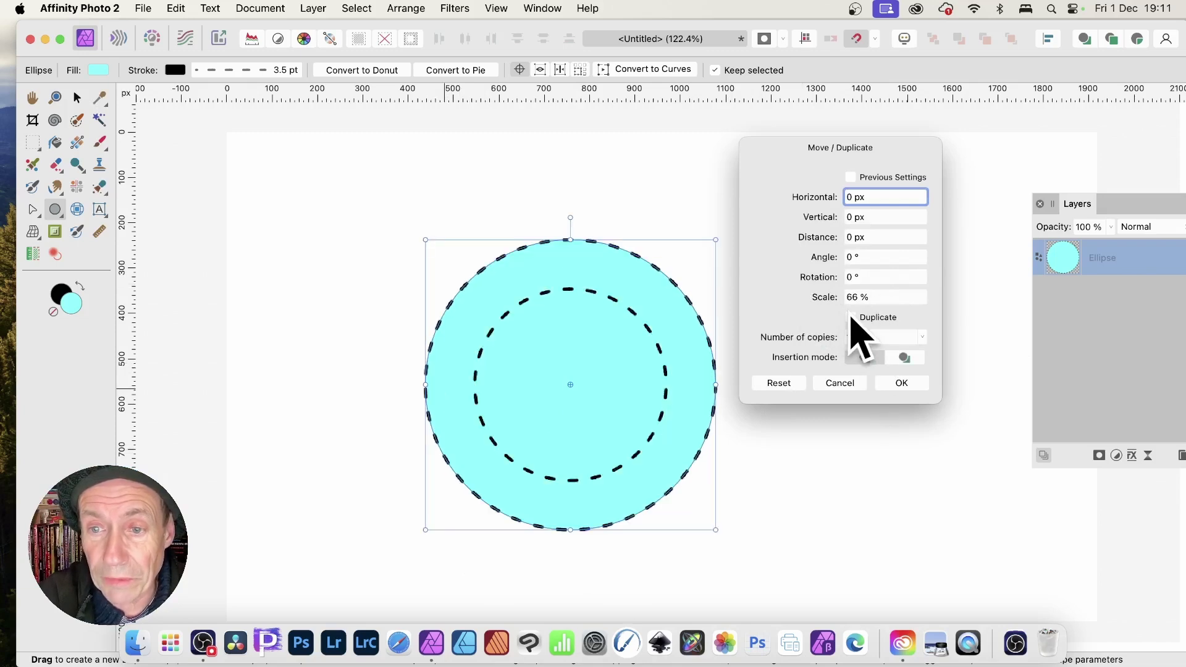
pyautogui.moveTo(823, 337); pyautogui.dragTo(821, 335)
pyautogui.moveTo(834, 295); pyautogui.dragTo(846, 356)
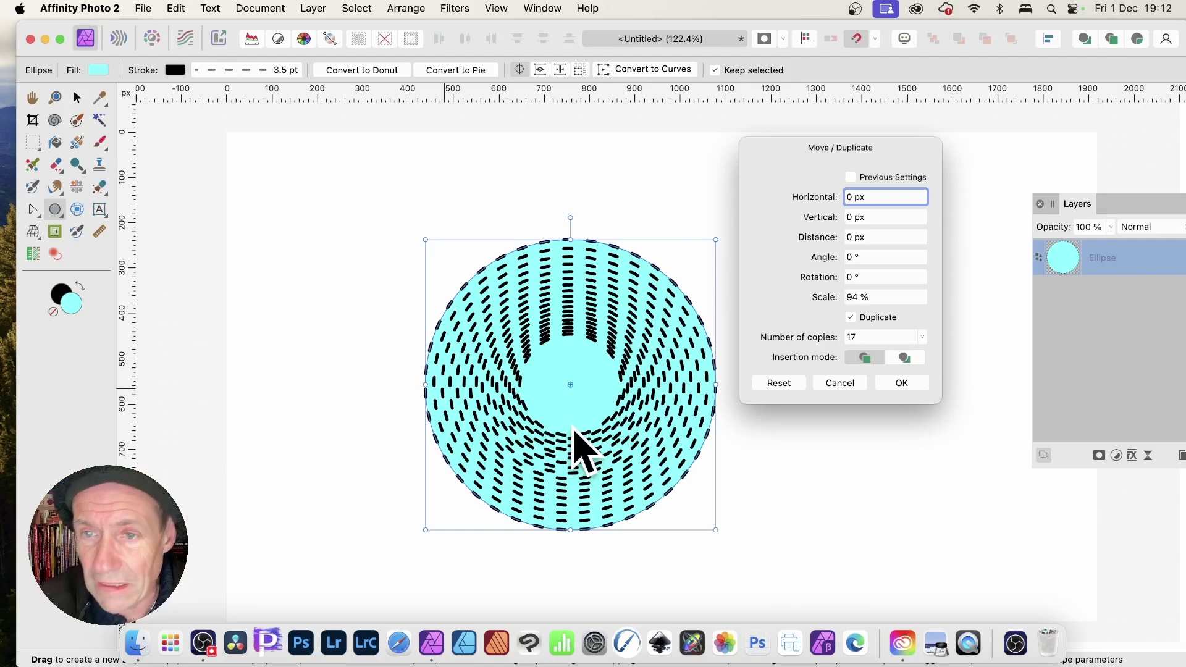
# Offset the circle's duplicates 2 px horizontally and 3.5 px vertically, with 18° rotation and 31 copies
pyautogui.moveTo(822, 201); pyautogui.dragTo(909, 234)
pyautogui.moveTo(825, 277); pyautogui.dragTo(852, 277)
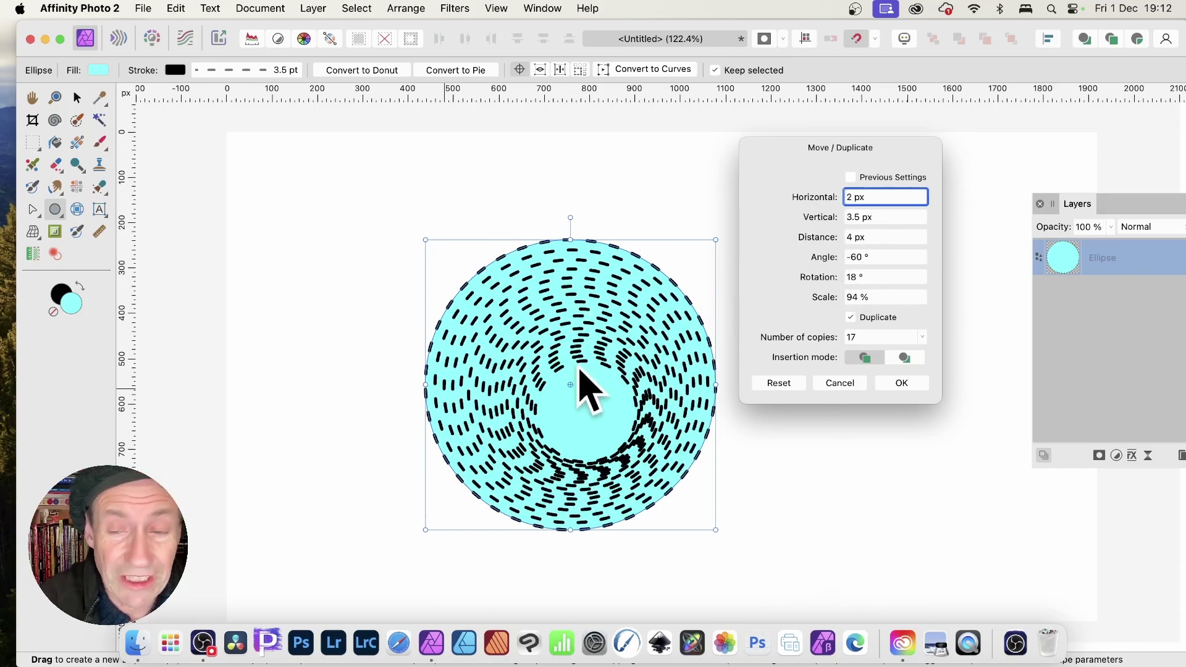
pyautogui.moveTo(807, 336); pyautogui.dragTo(826, 365)
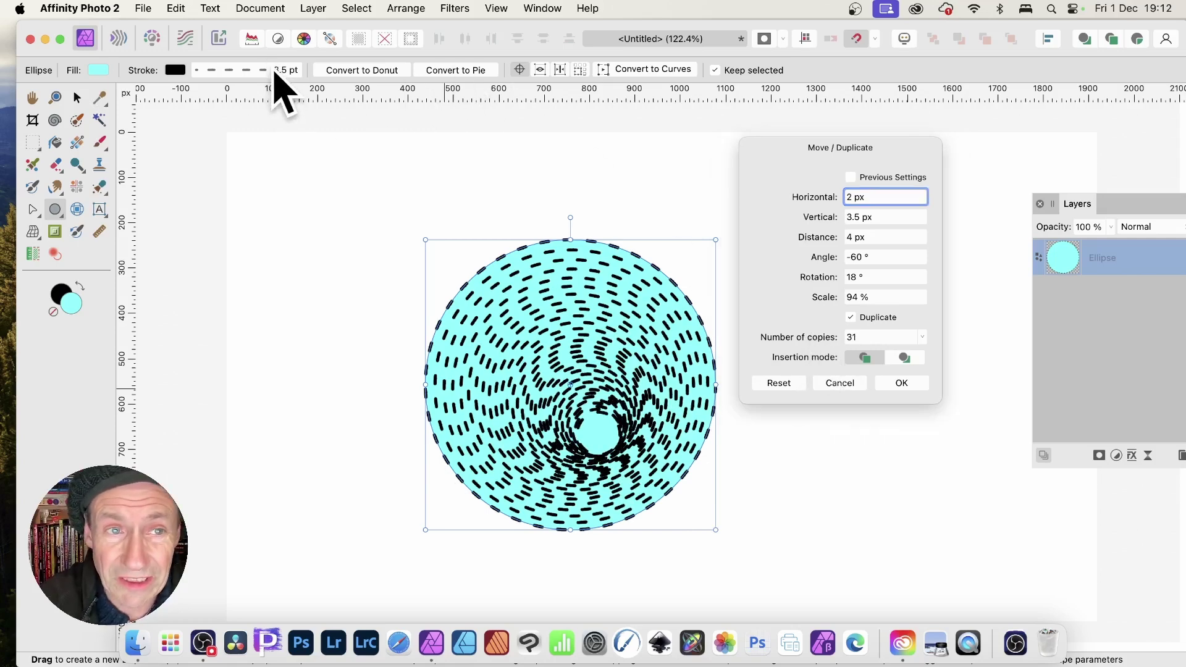
# Set the circle's stroke width to 2.5 pt and its dash pattern to 0.9, 2.1 and 0
pyautogui.click(274, 70)
pyautogui.moveTo(210, 116)
pyautogui.mouseDown()
pyautogui.moveTo(237, 117)
pyautogui.moveTo(211, 117)
pyautogui.mouseUp()
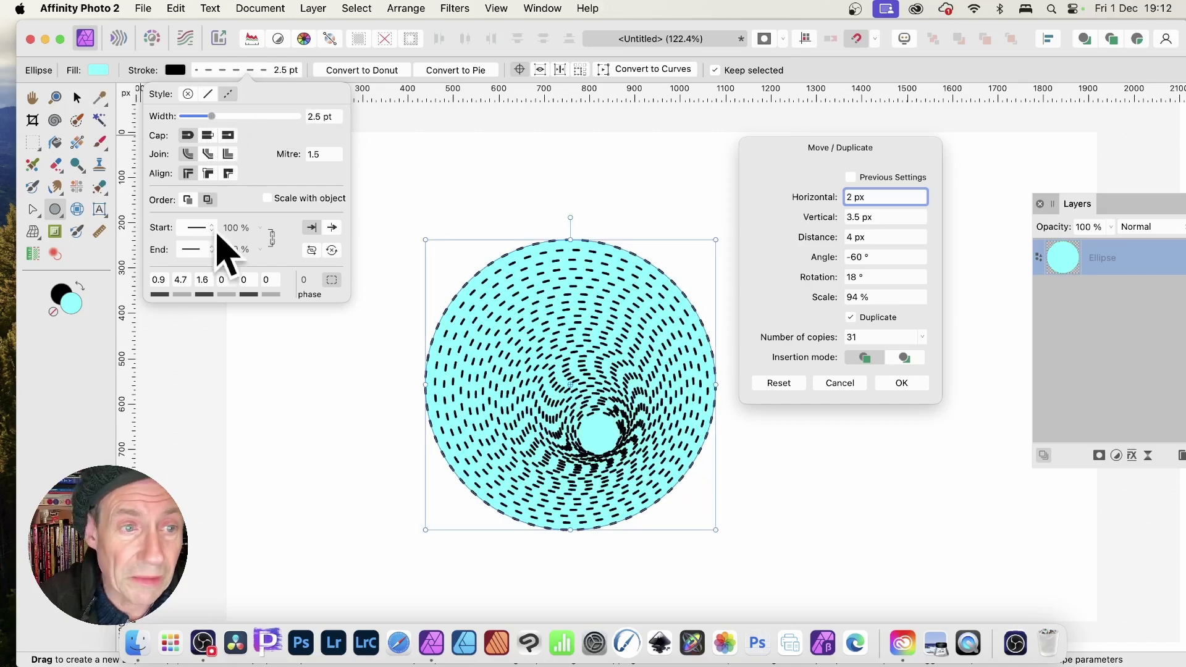
pyautogui.click(177, 279)
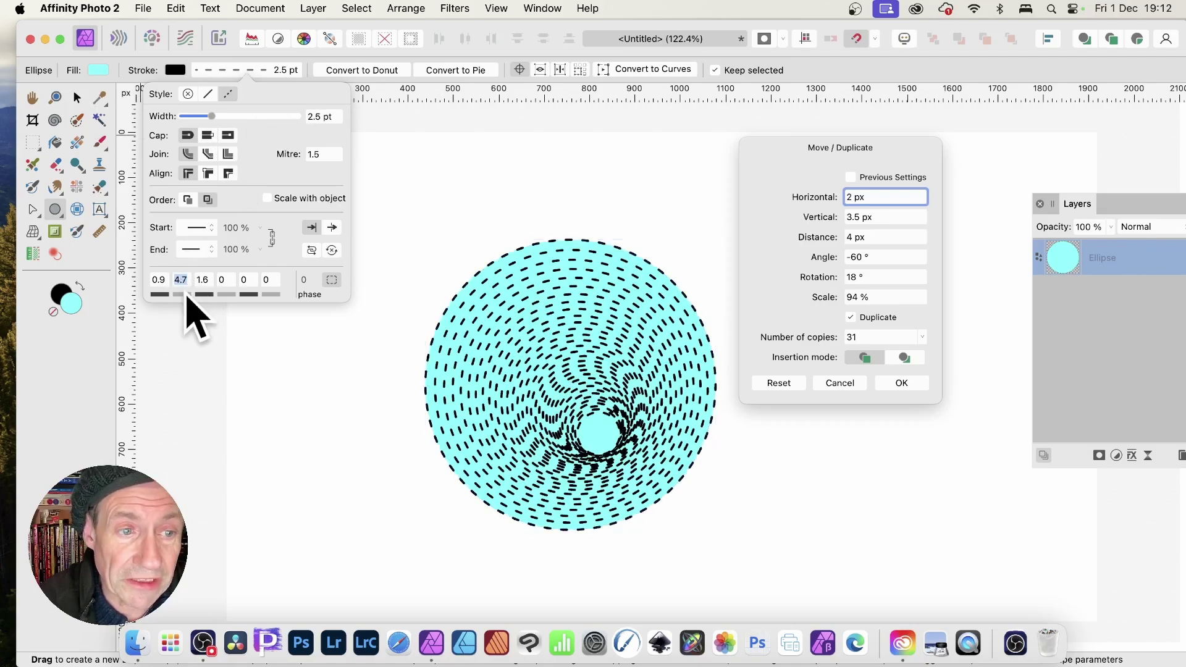
pyautogui.moveTo(186, 298)
pyautogui.mouseDown()
pyautogui.moveTo(146, 299)
pyautogui.moveTo(198, 296)
pyautogui.moveTo(164, 296)
pyautogui.mouseUp()
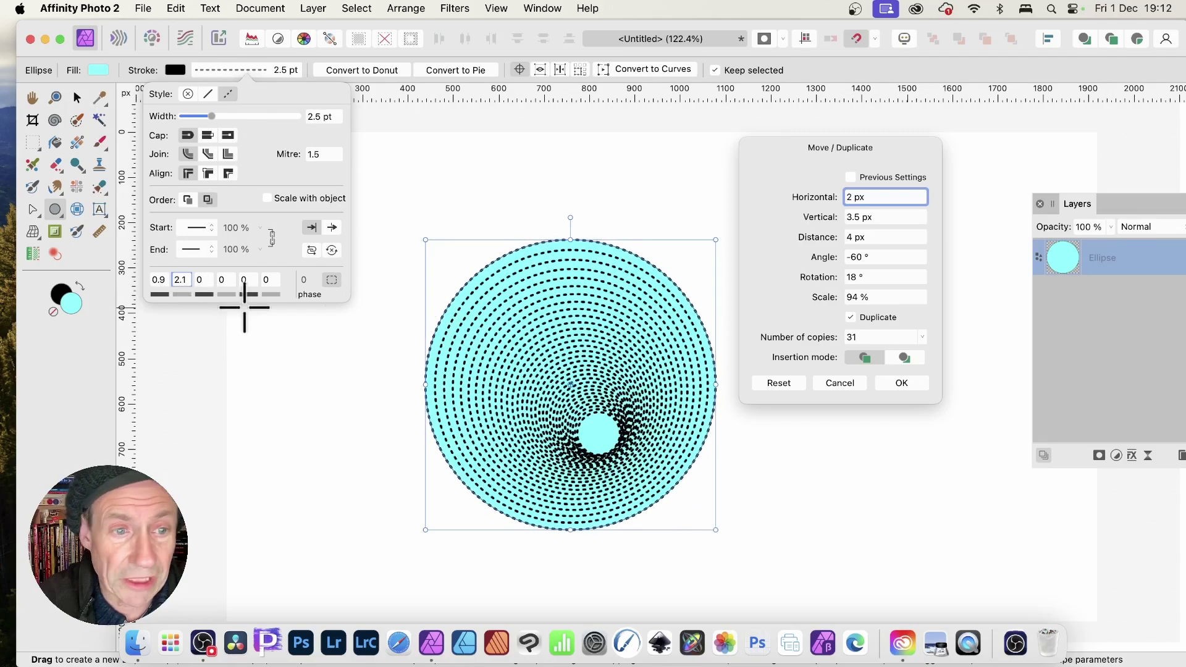
# Set the last three dash pattern values to 1, 0.4 and 1 with a phase of 2, and create the circle's duplicates
pyautogui.moveTo(244, 307); pyautogui.dragTo(295, 285)
pyautogui.click(307, 279)
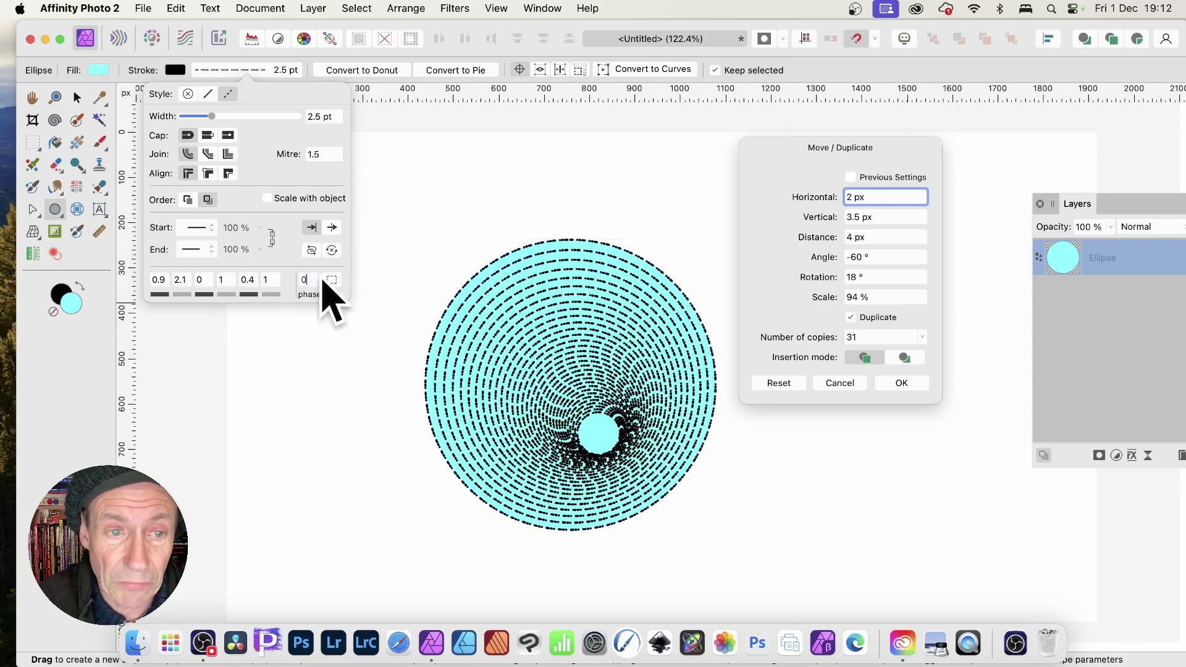
pyautogui.write('12')
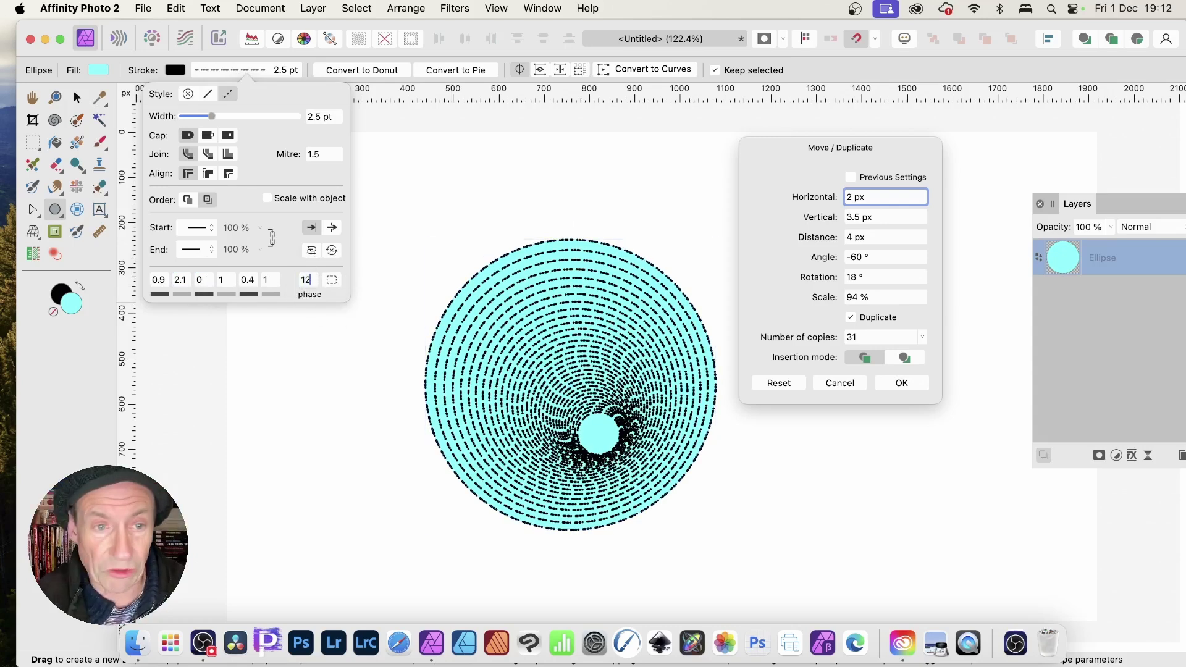
pyautogui.press('Tab')
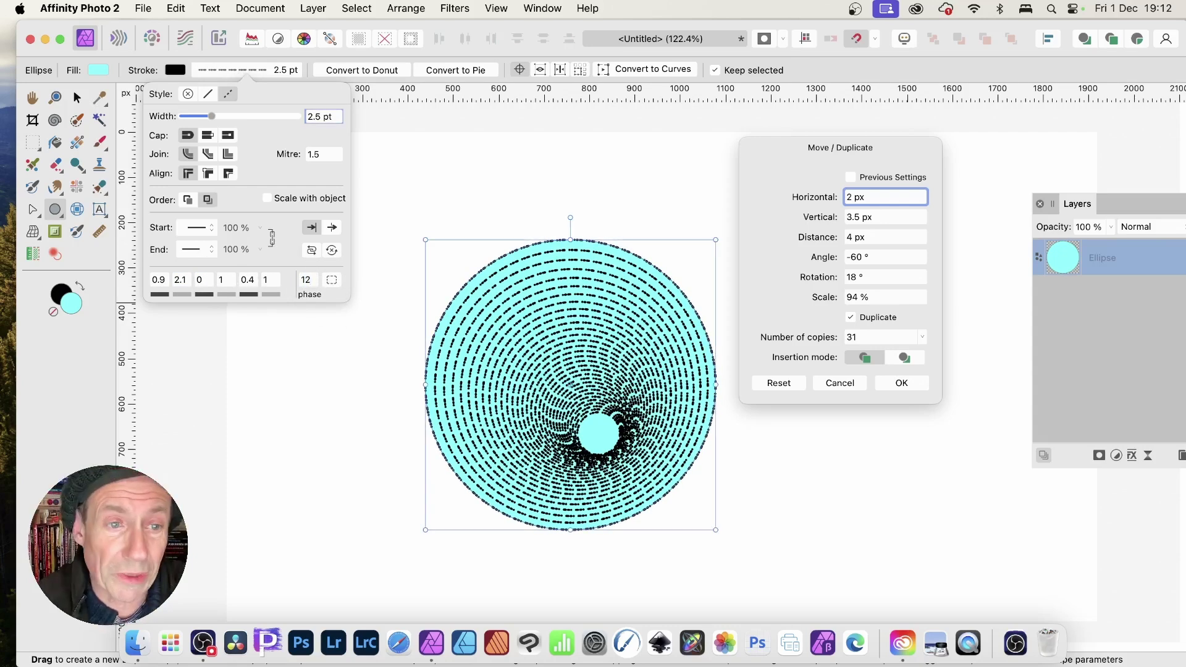
pyautogui.click(312, 282)
pyautogui.write('2')
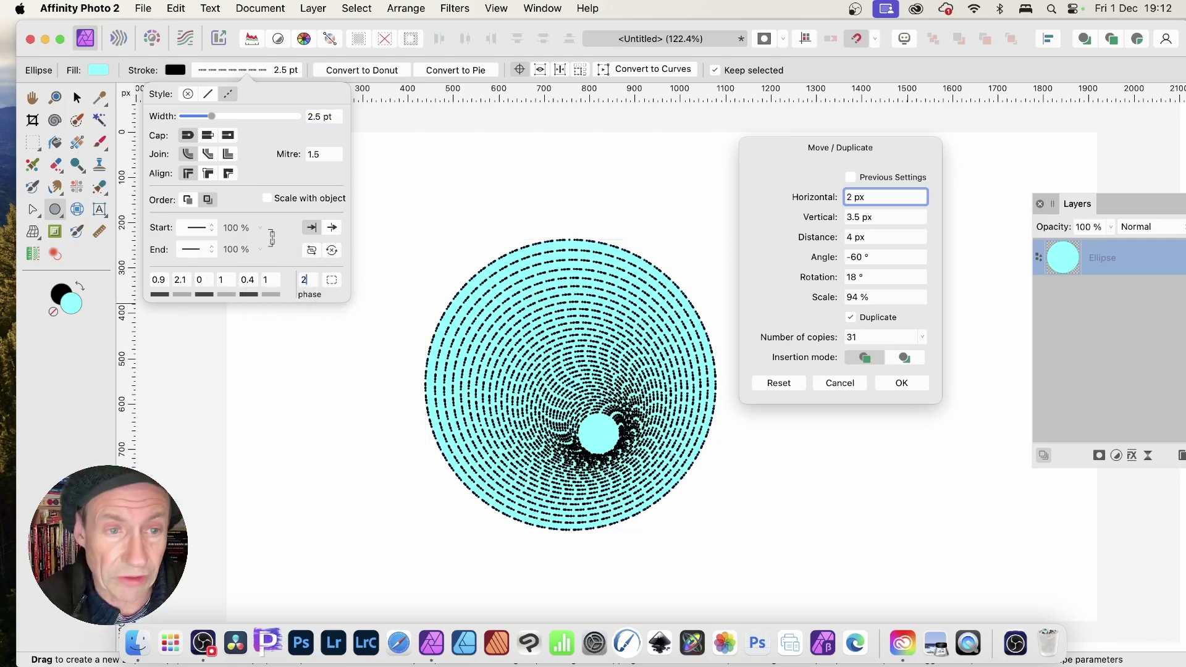
pyautogui.press('Tab')
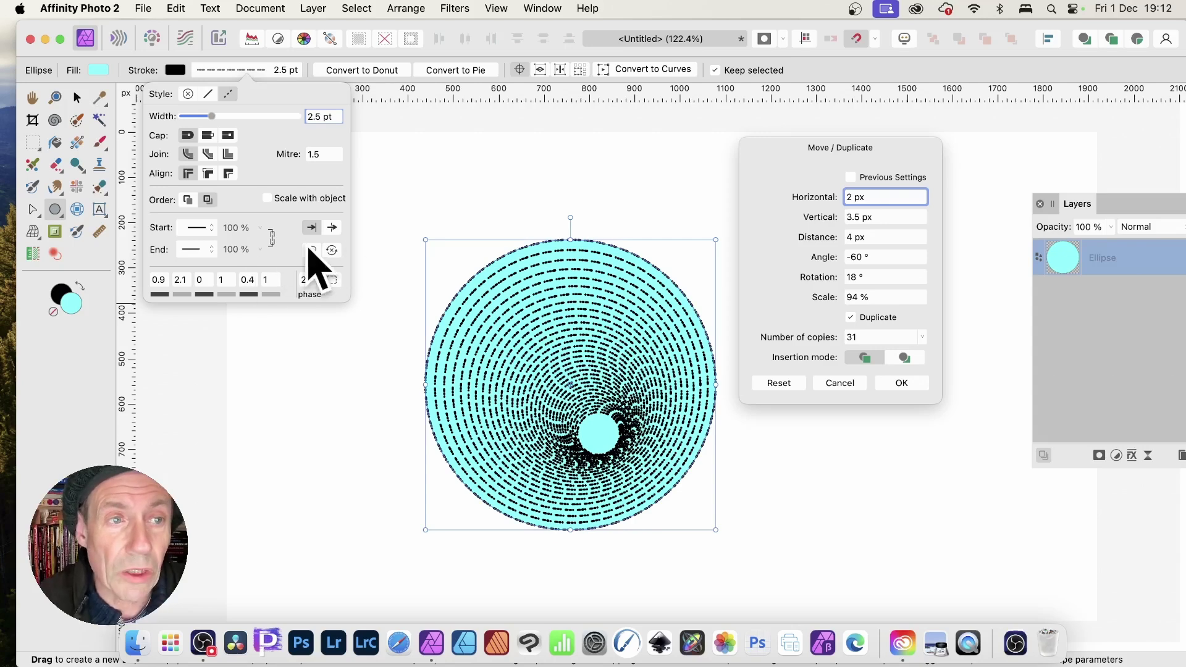
pyautogui.click(816, 298)
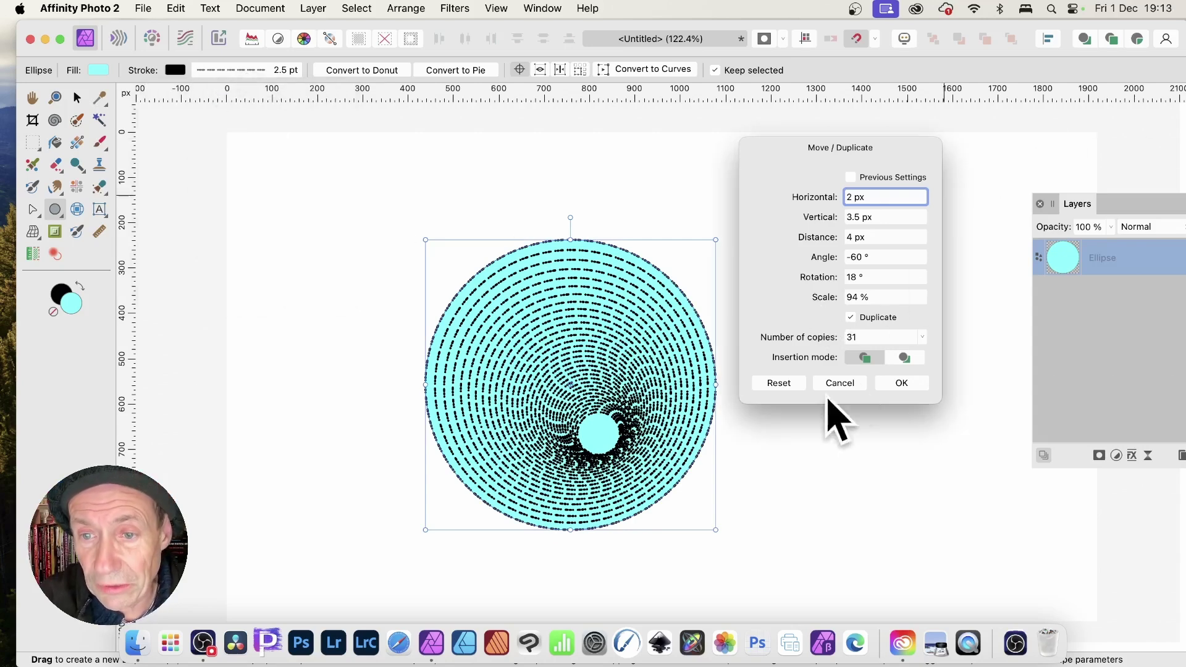
pyautogui.click(897, 384)
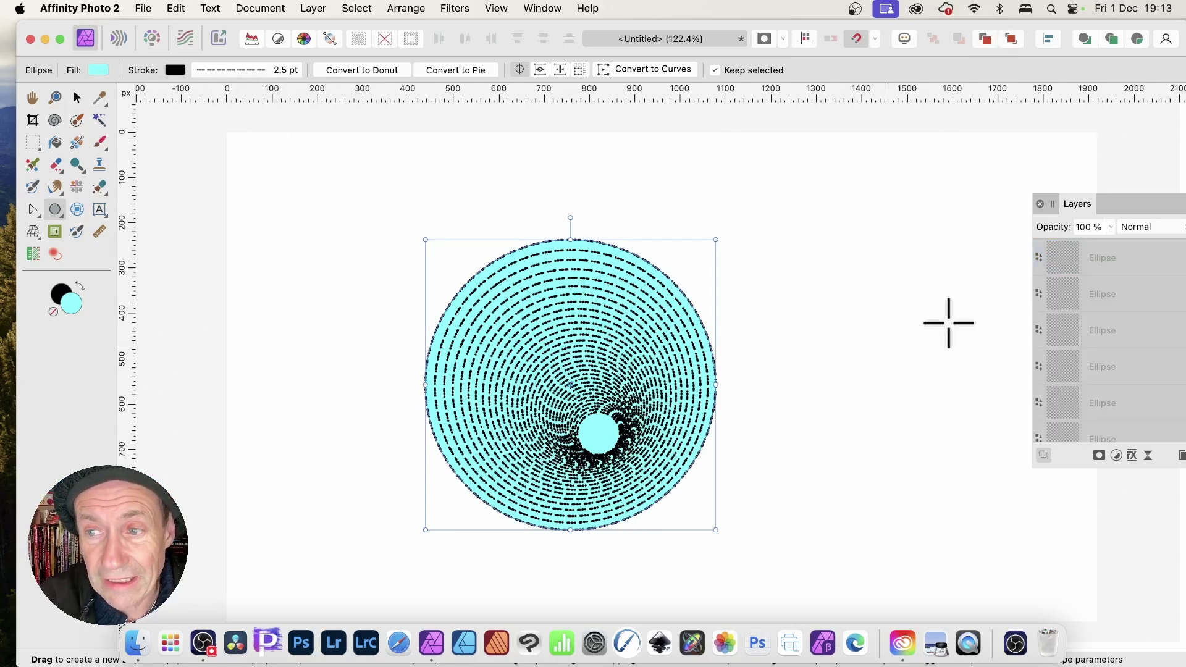
# Bring the layer list fully into view beside the pattern and fill one of the middle ellipse copies bright green, RGB 16, 255, 5
pyautogui.moveTo(1118, 198); pyautogui.dragTo(866, 130)
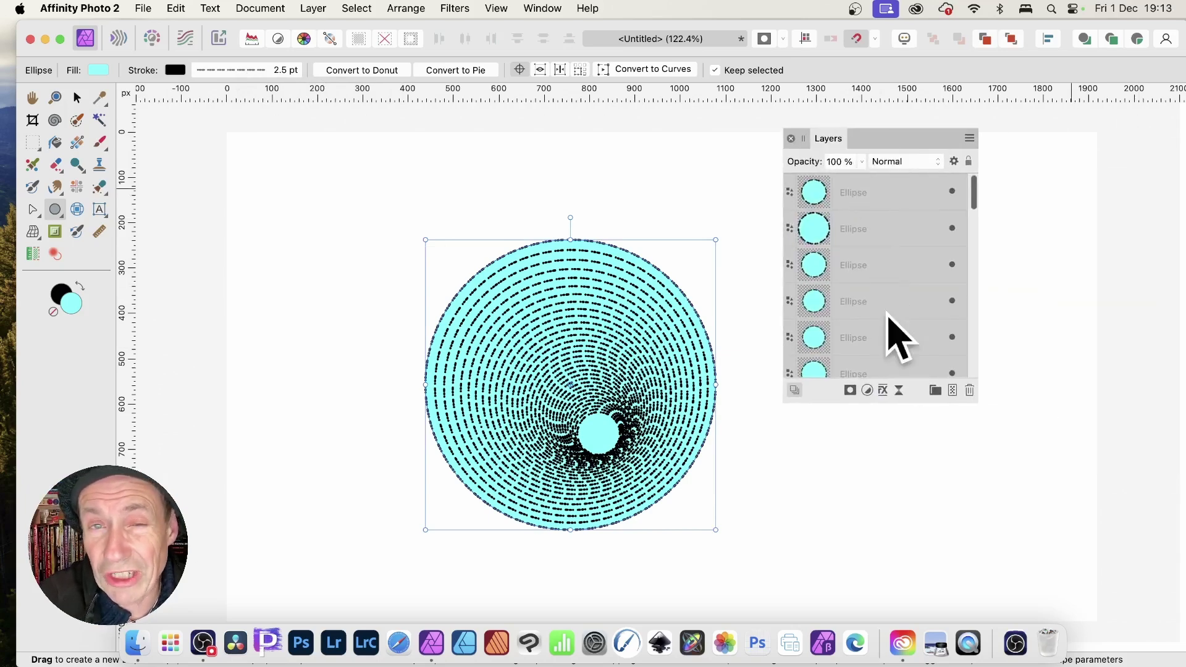
pyautogui.scroll(-3, 895, 229)
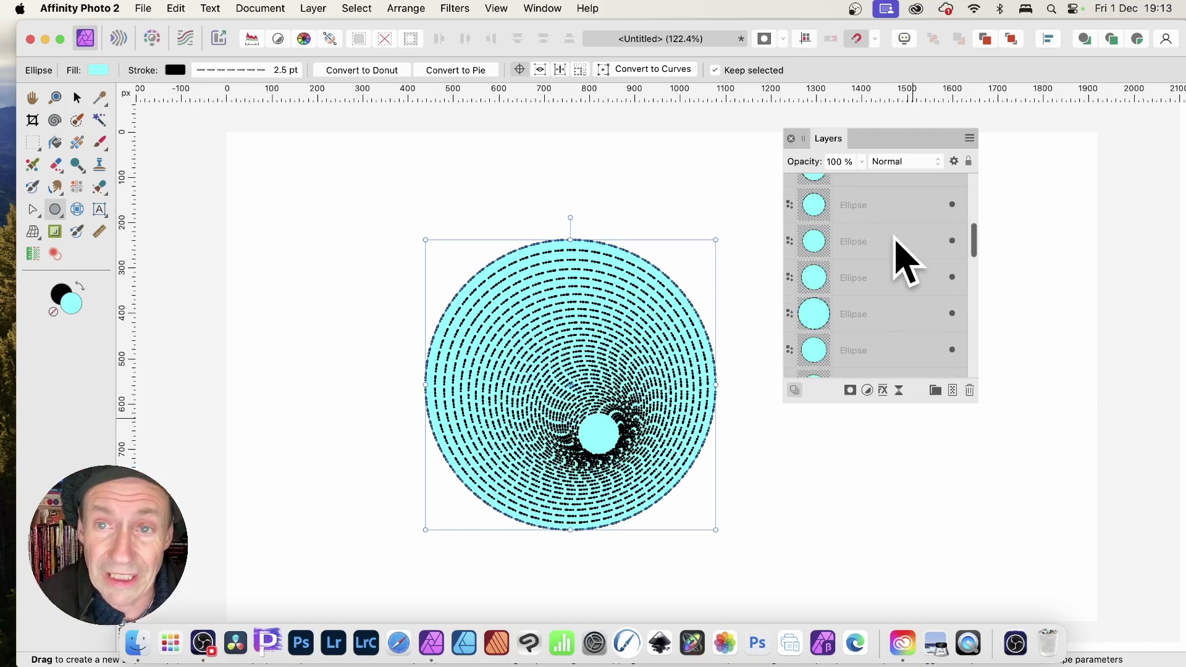
pyautogui.scroll(-2, 895, 268)
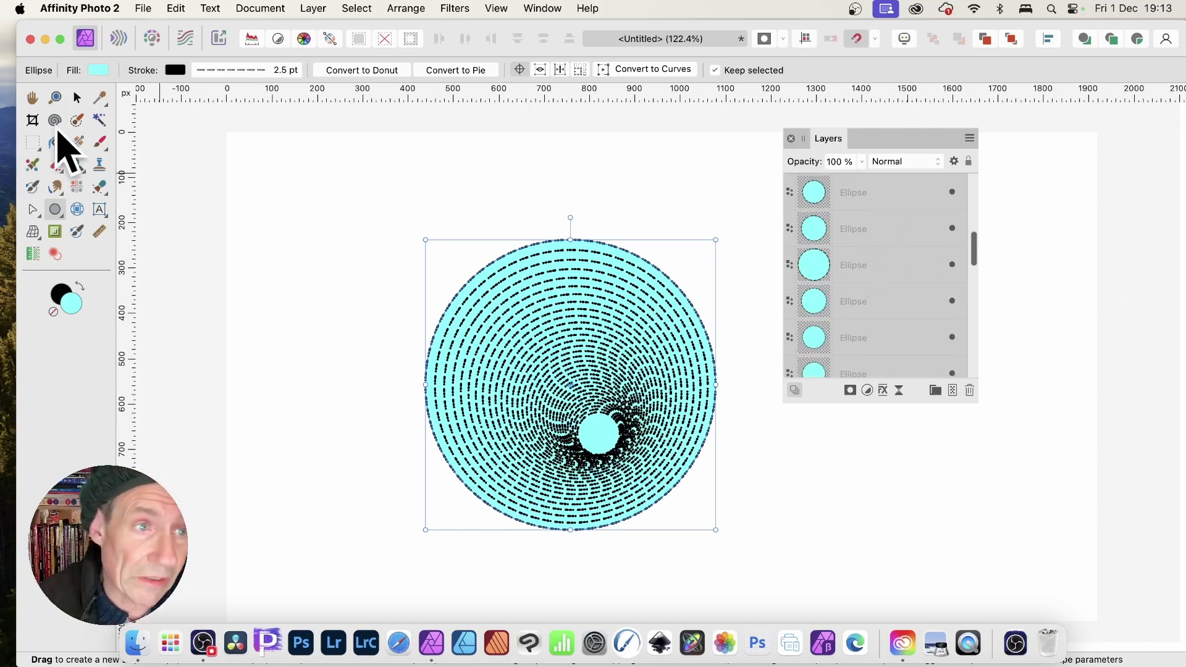
pyautogui.click(77, 98)
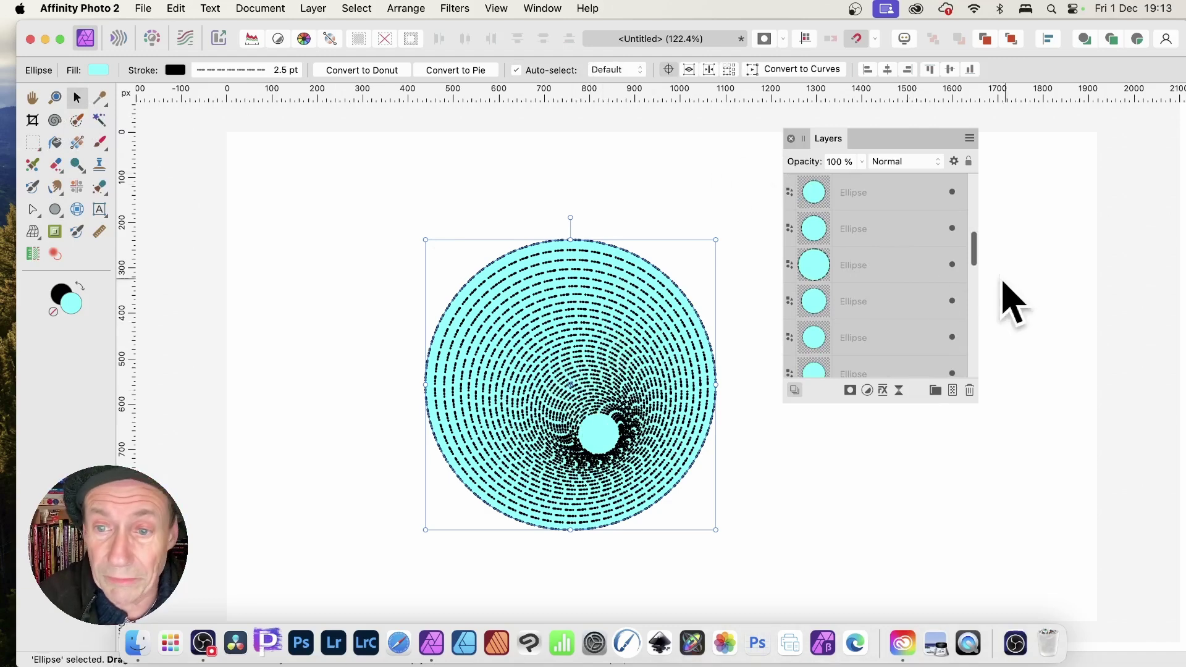
pyautogui.click(889, 318)
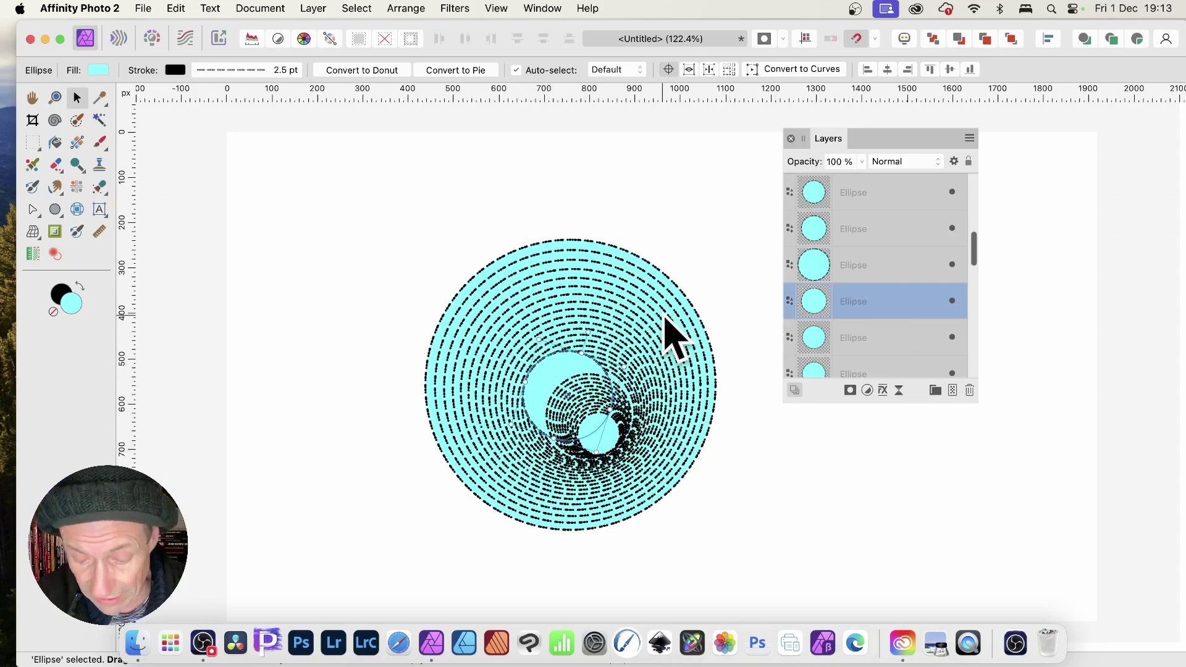
pyautogui.click(98, 70)
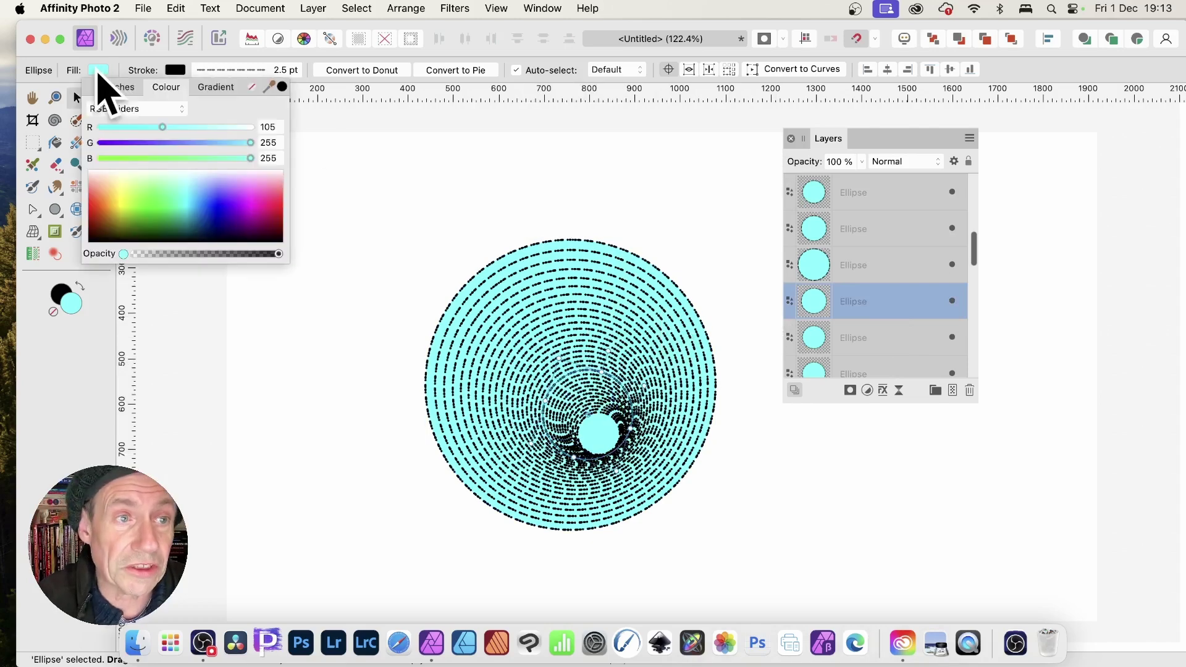
pyautogui.moveTo(185, 222); pyautogui.dragTo(164, 212)
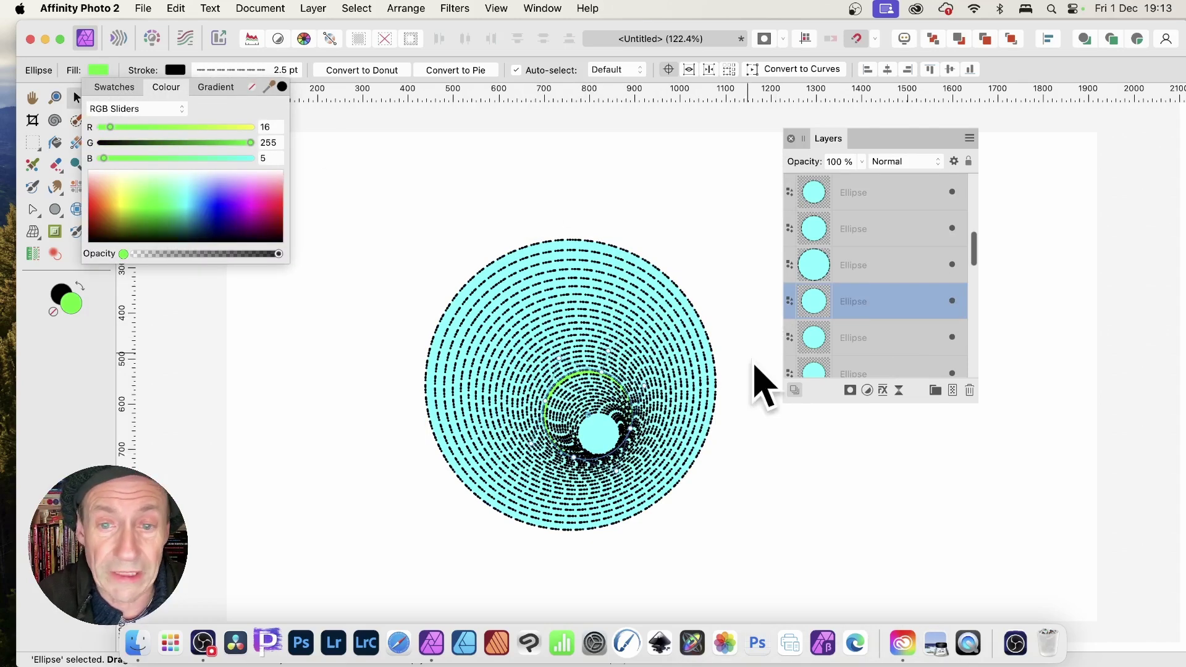
# Fill the ellipse copy two layers above the green one with green, RGB 8, 255, 80
pyautogui.click(855, 230)
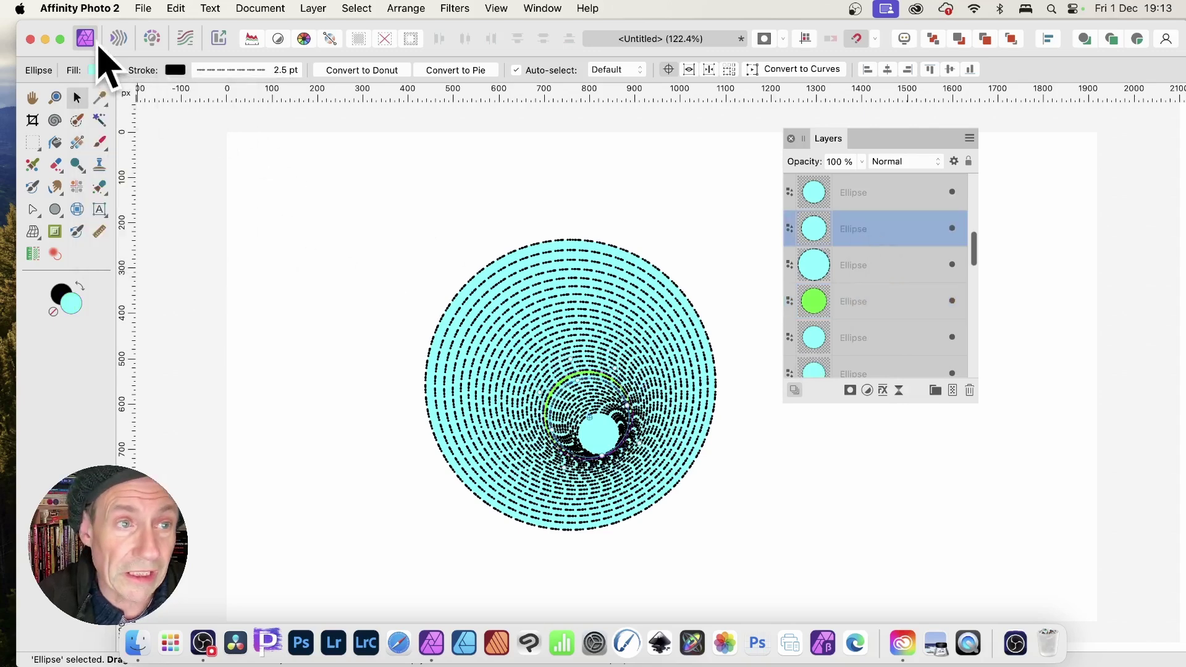
pyautogui.click(100, 68)
pyautogui.click(164, 203)
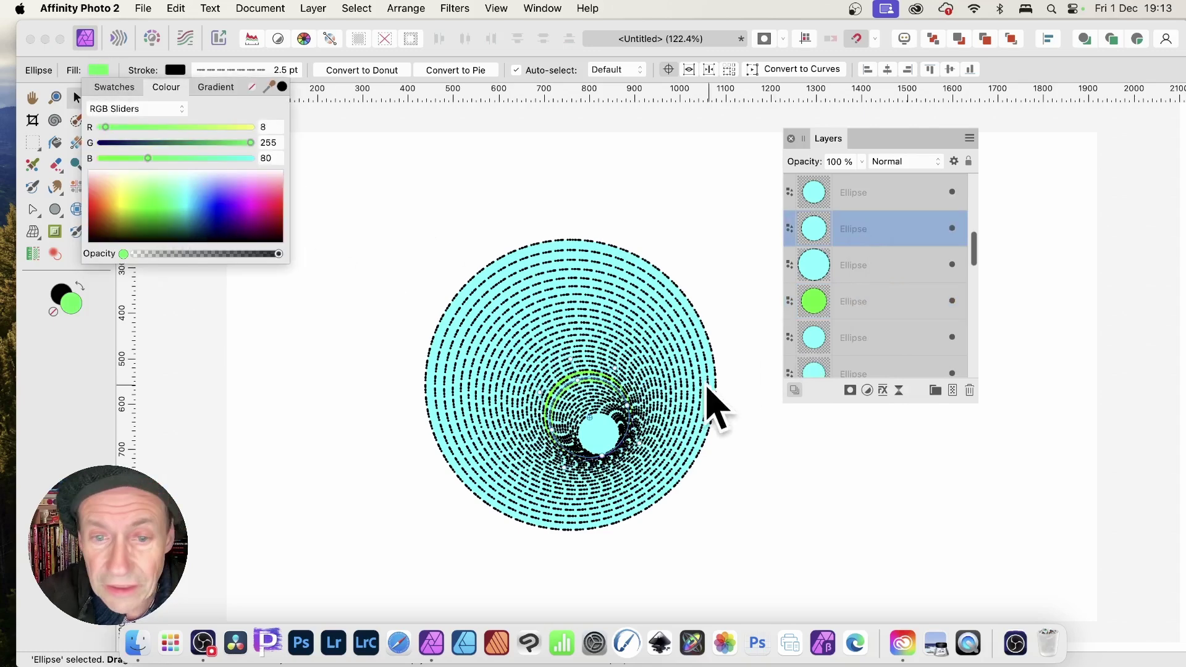
# Replace the whole ellipse pattern with a single vertical 2.5 pt line and scale the line to 51 % about its centre
pyautogui.click(561, 373)
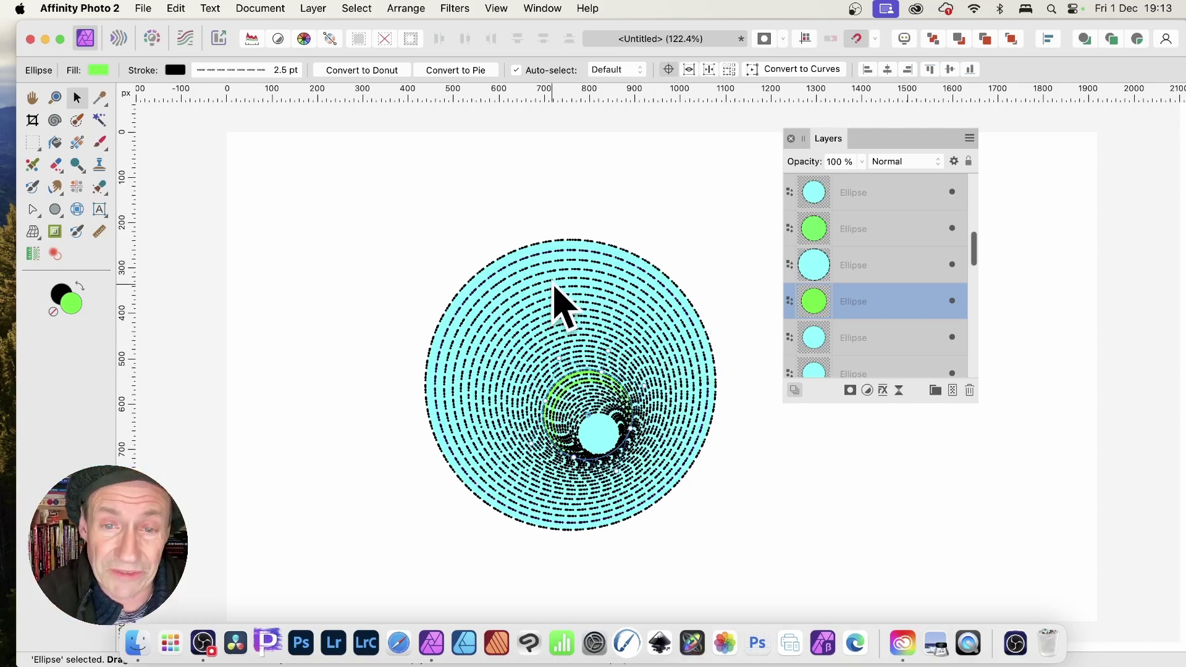
pyautogui.moveTo(355, 171); pyautogui.dragTo(724, 564)
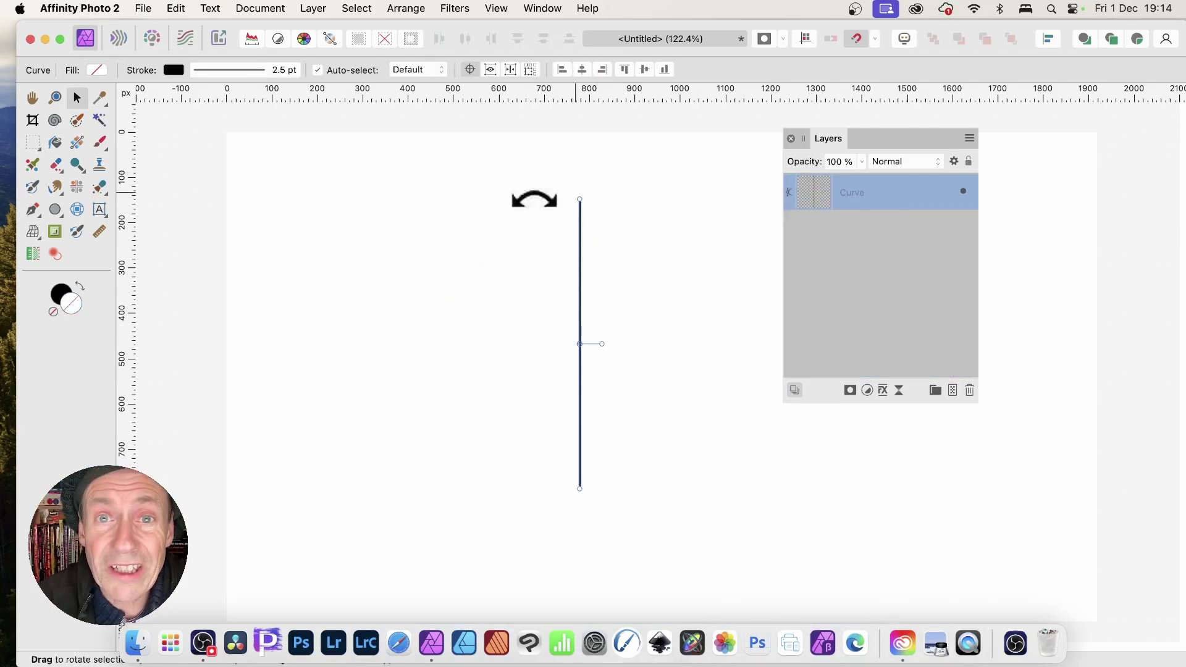
pyautogui.press('Return')
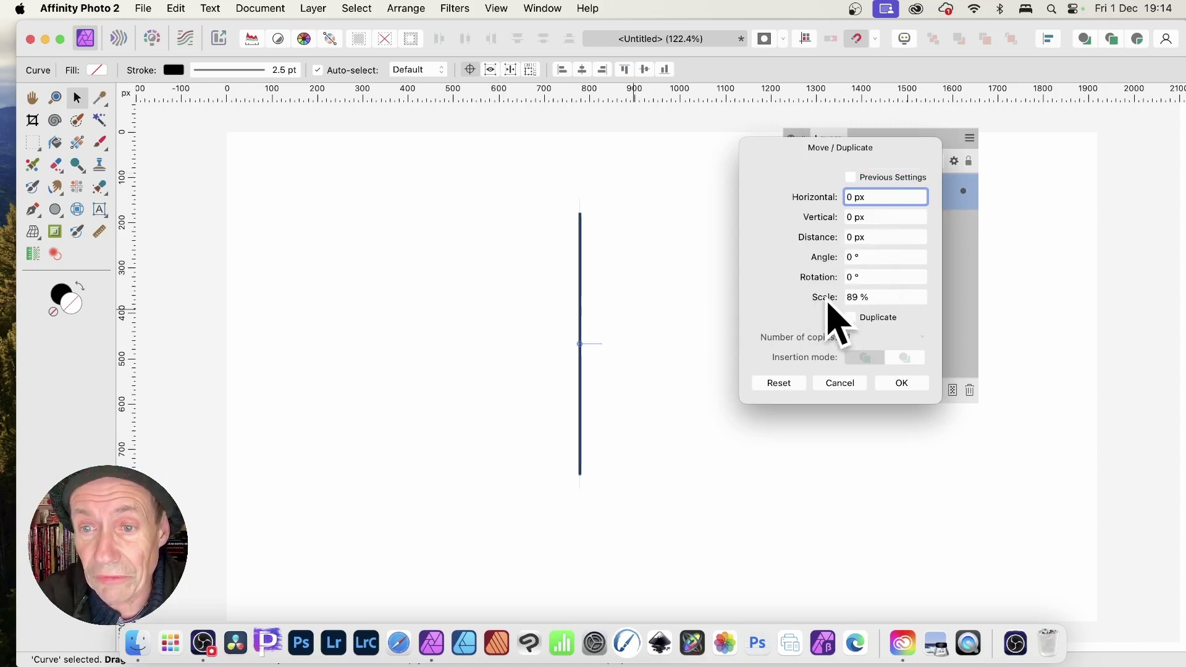
pyautogui.moveTo(827, 304); pyautogui.dragTo(813, 305)
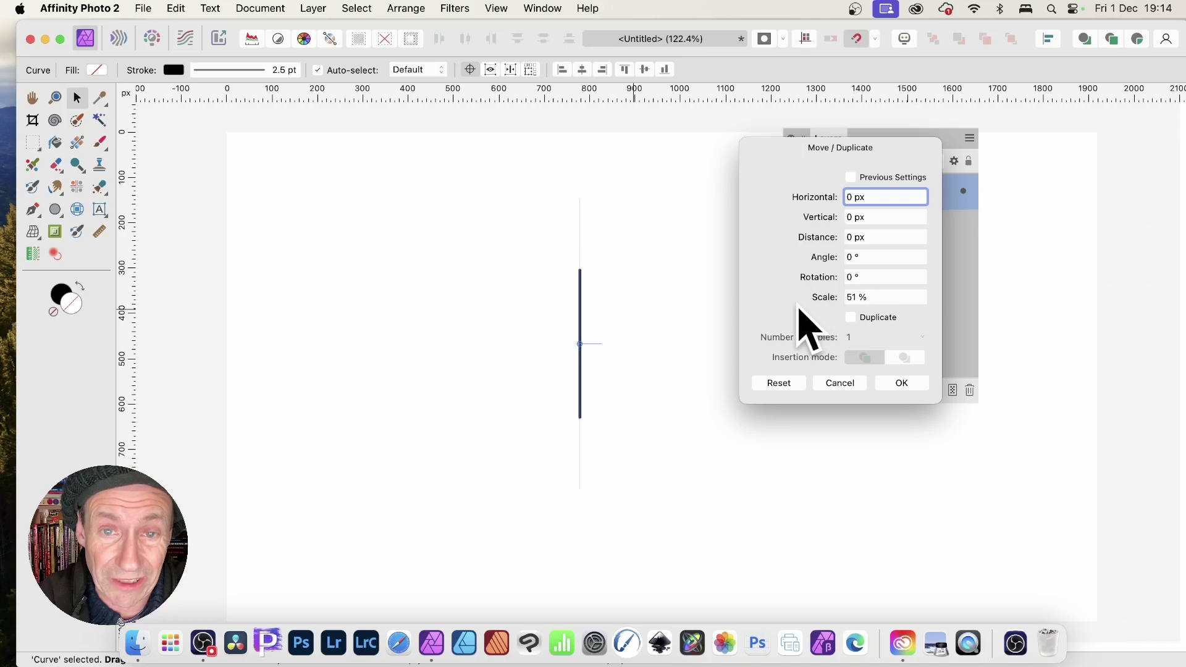
# Move the line's transform origin to its upper left and preview a single duplicate at 28 % scale
pyautogui.moveTo(580, 345); pyautogui.dragTo(489, 290)
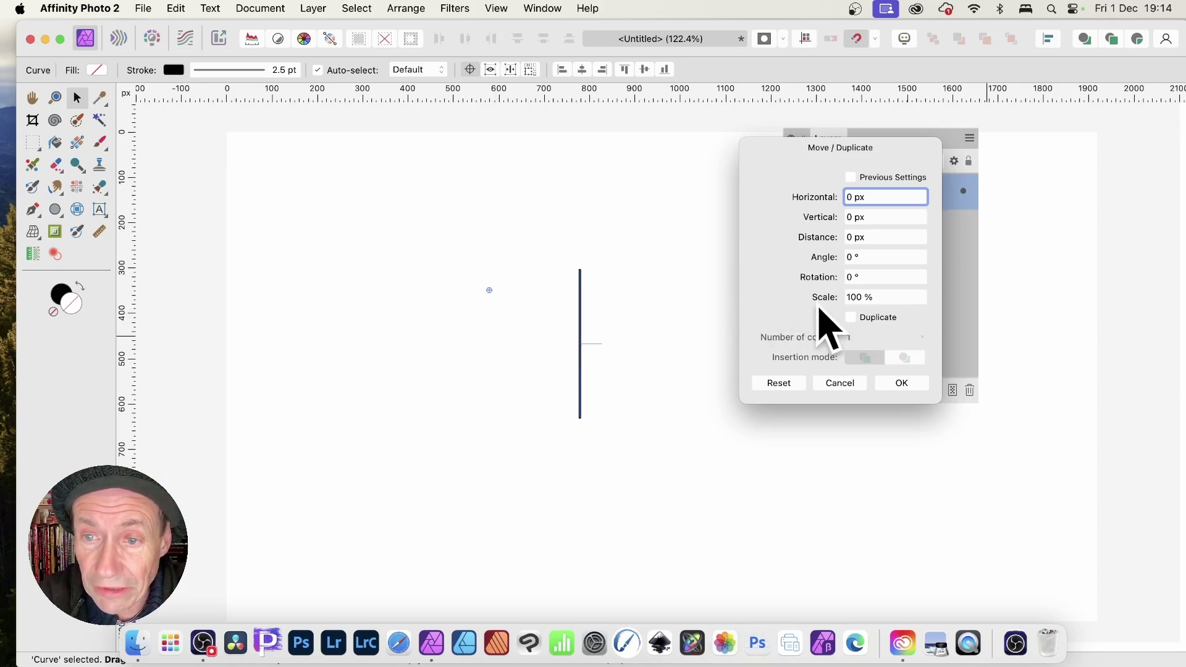
pyautogui.moveTo(842, 312); pyautogui.dragTo(779, 304)
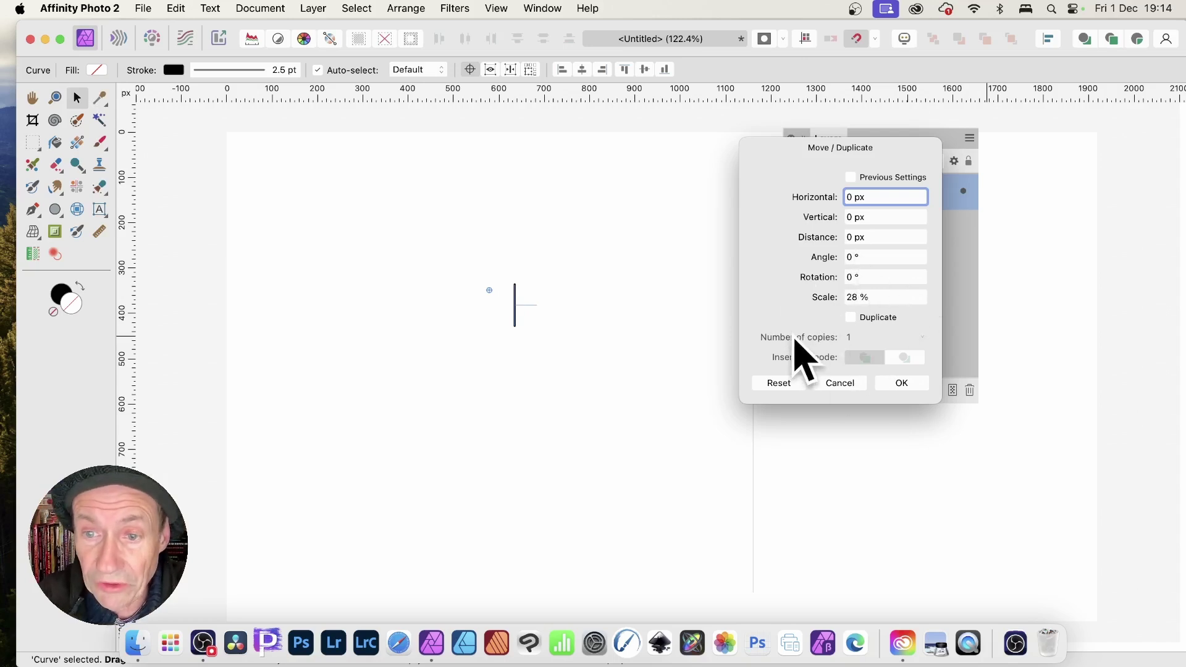
pyautogui.click(850, 317)
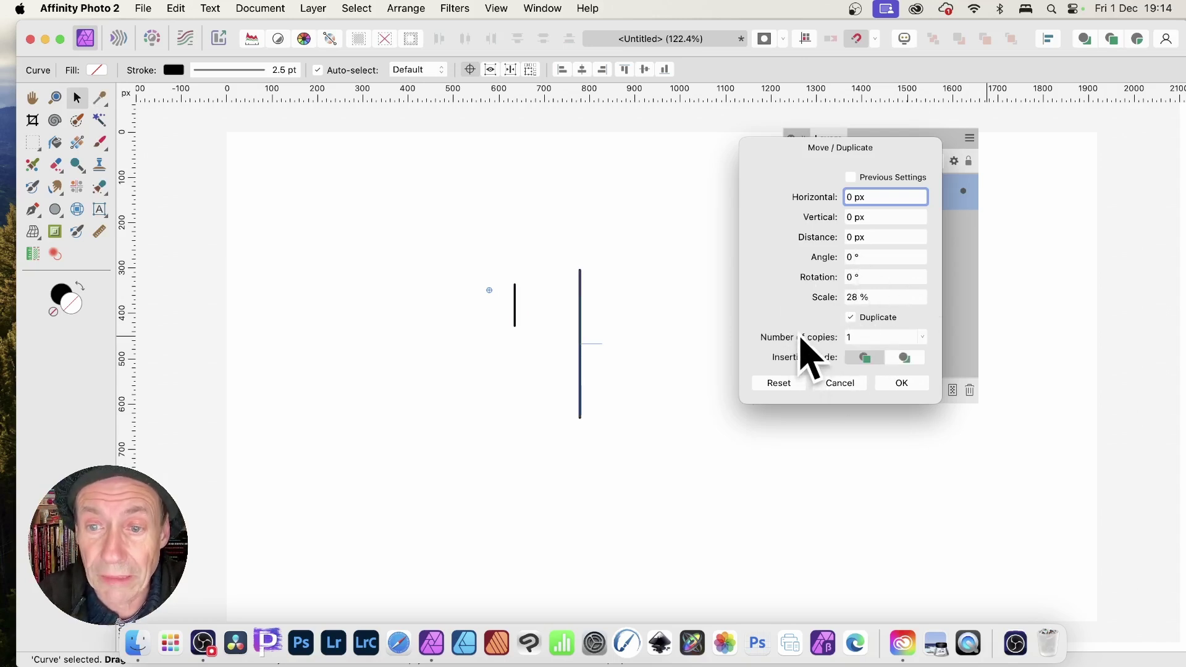
pyautogui.moveTo(800, 337); pyautogui.dragTo(803, 339)
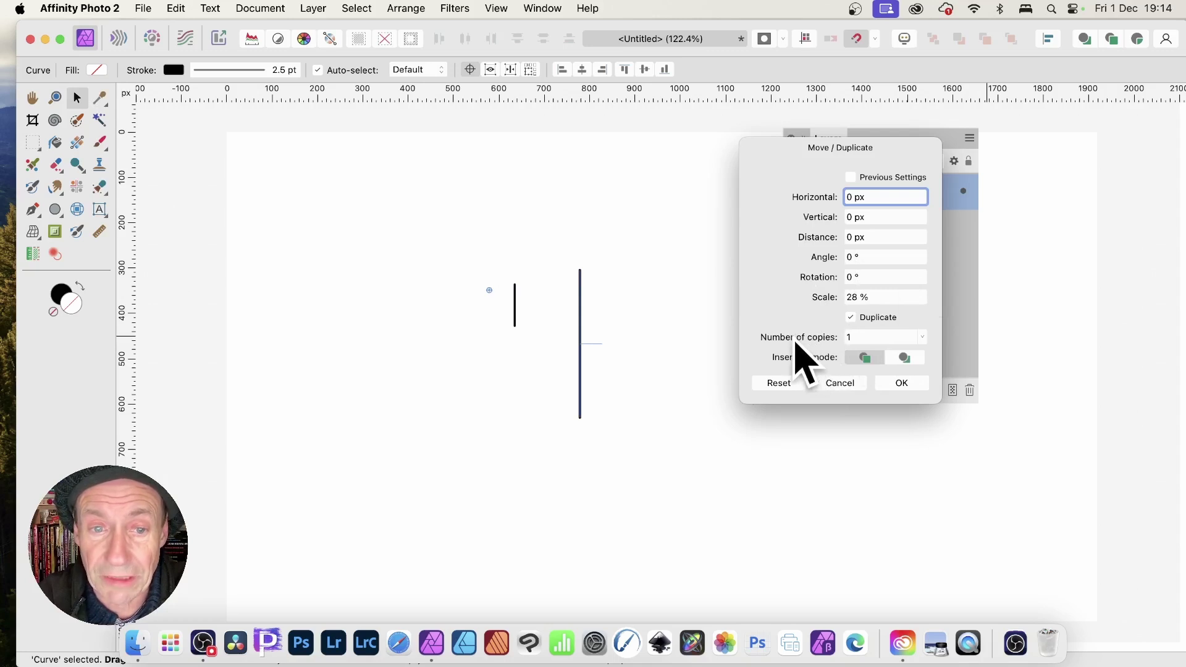
# Preview 27 duplicates of the line at 90 % scale and move the transform origin far to the line's lower right
pyautogui.scroll(-5, 820, 300)
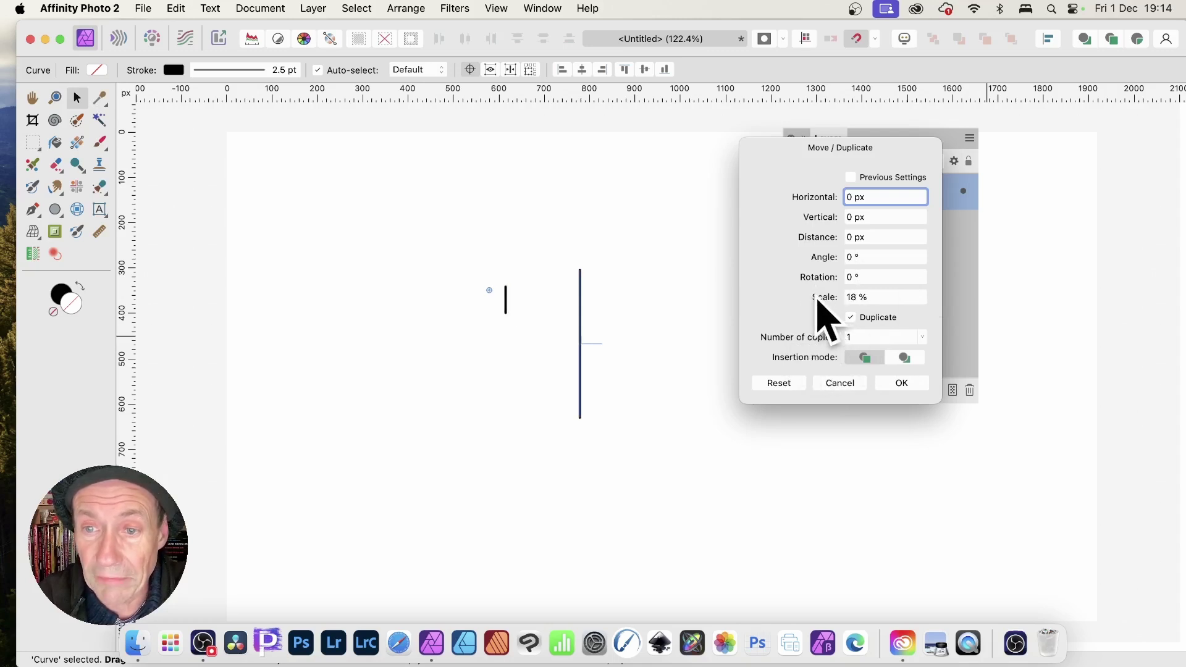
pyautogui.scroll(15, 827, 307)
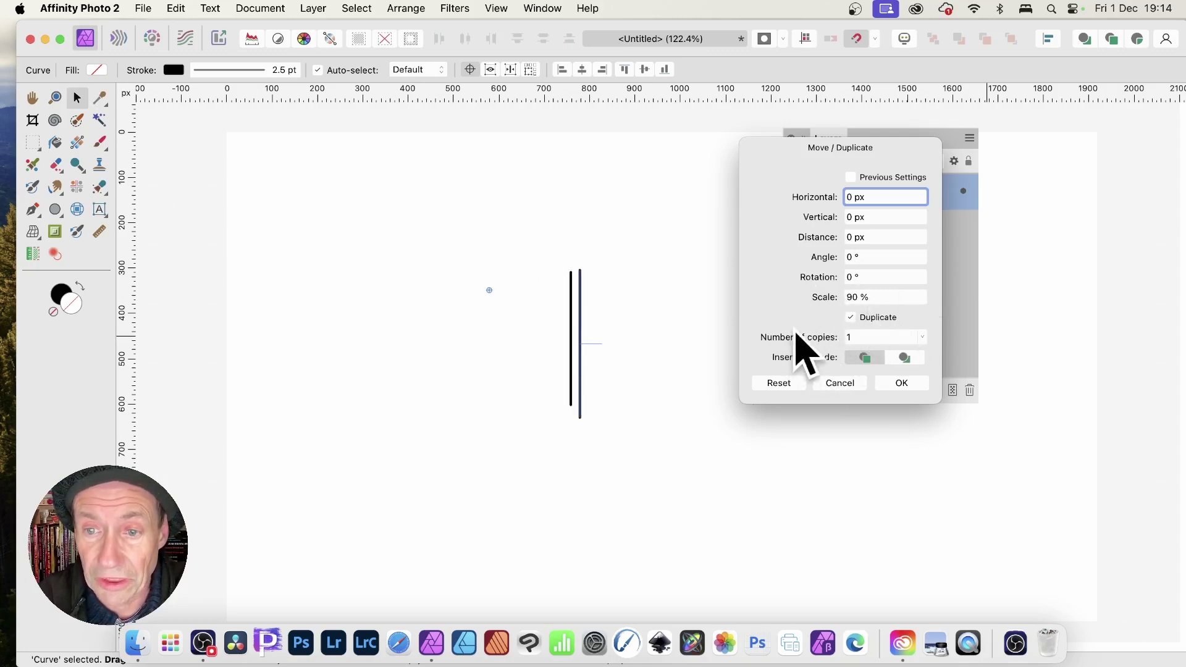
pyautogui.scroll(14, 823, 342)
pyautogui.scroll(12, 824, 341)
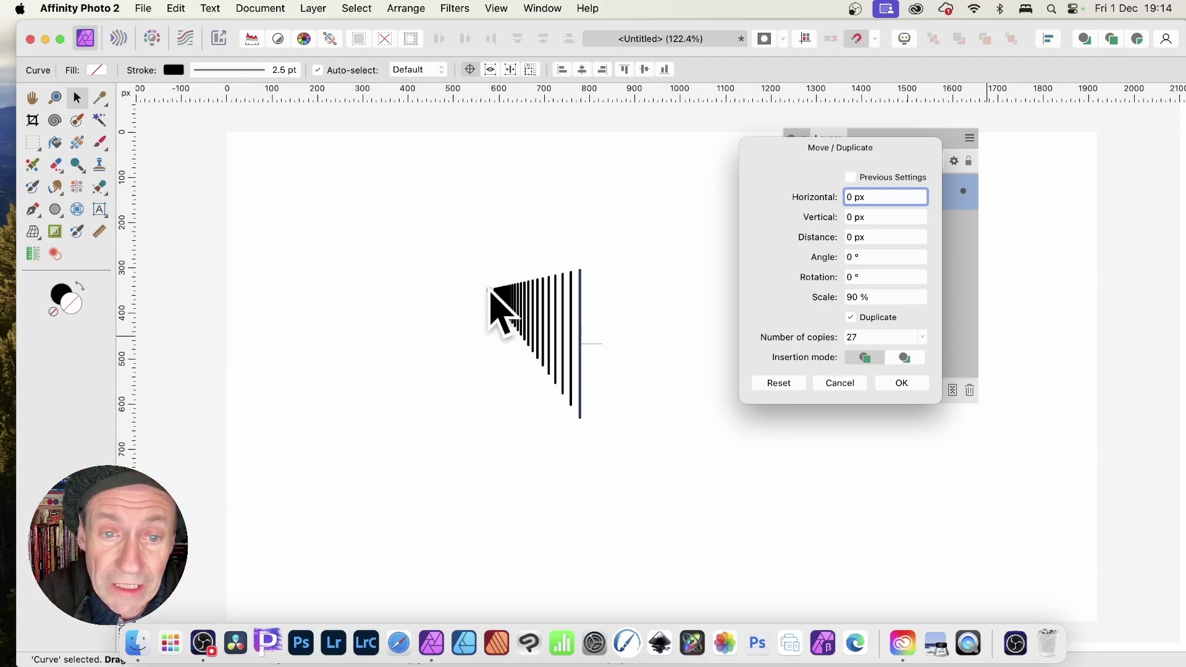
pyautogui.moveTo(490, 289); pyautogui.dragTo(780, 562)
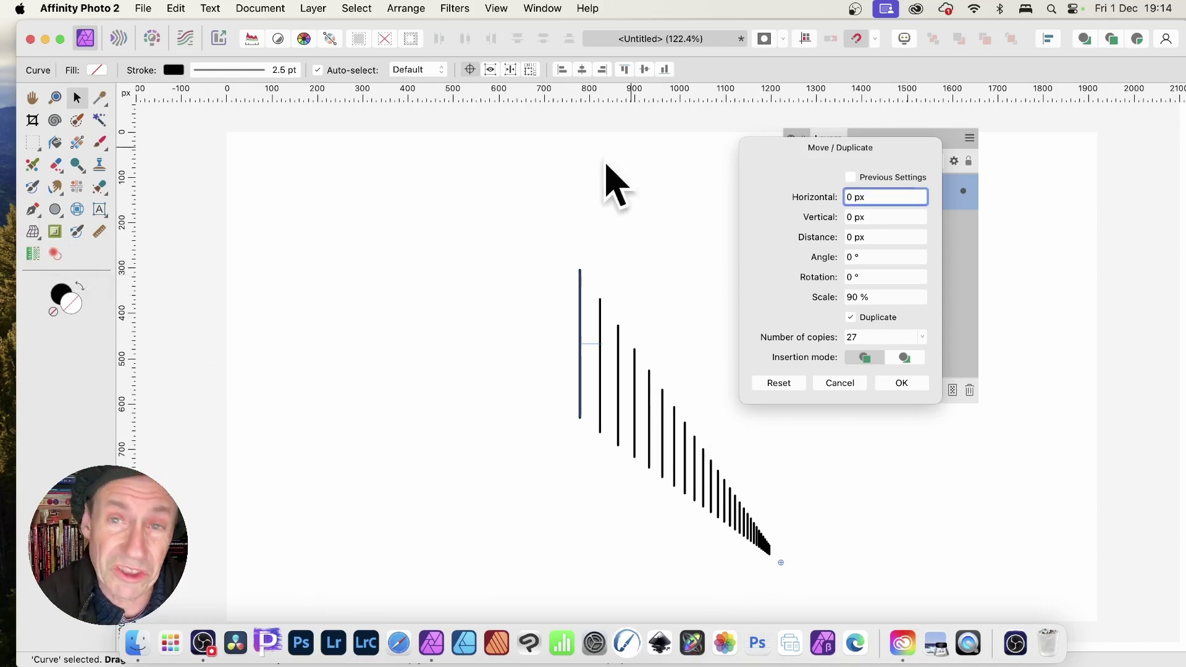
# Discard the line's duplicates and check its end nodes with the Node Tool, finishing on the Move Tool
pyautogui.click(32, 213)
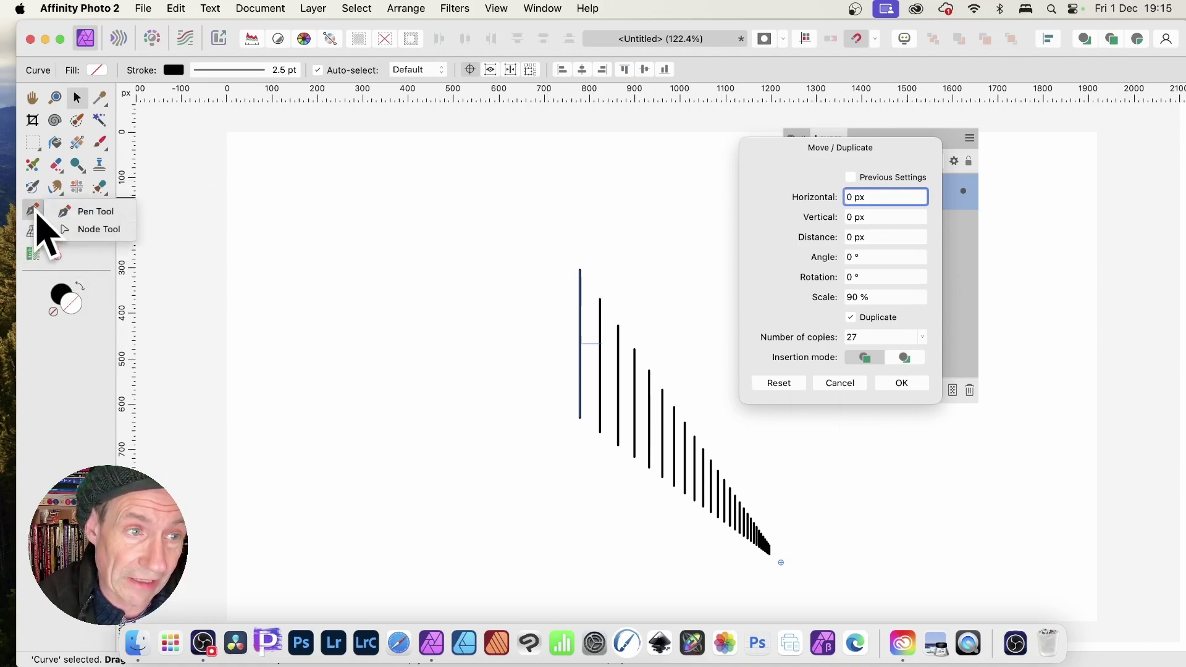
pyautogui.click(105, 233)
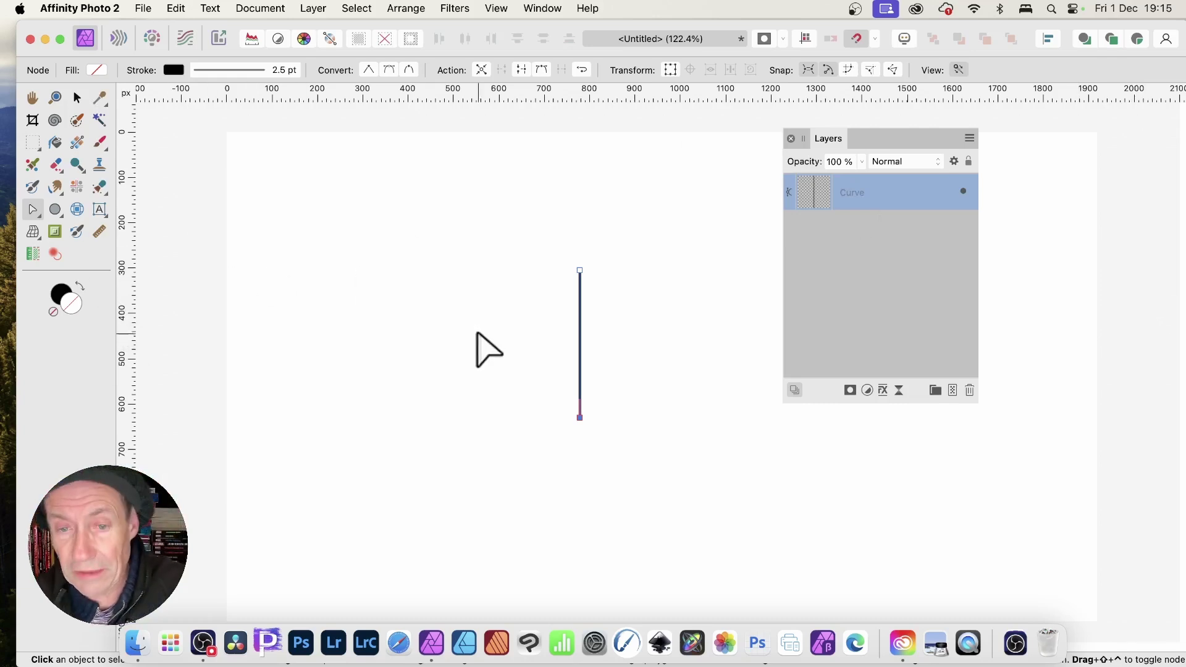
pyautogui.click(76, 97)
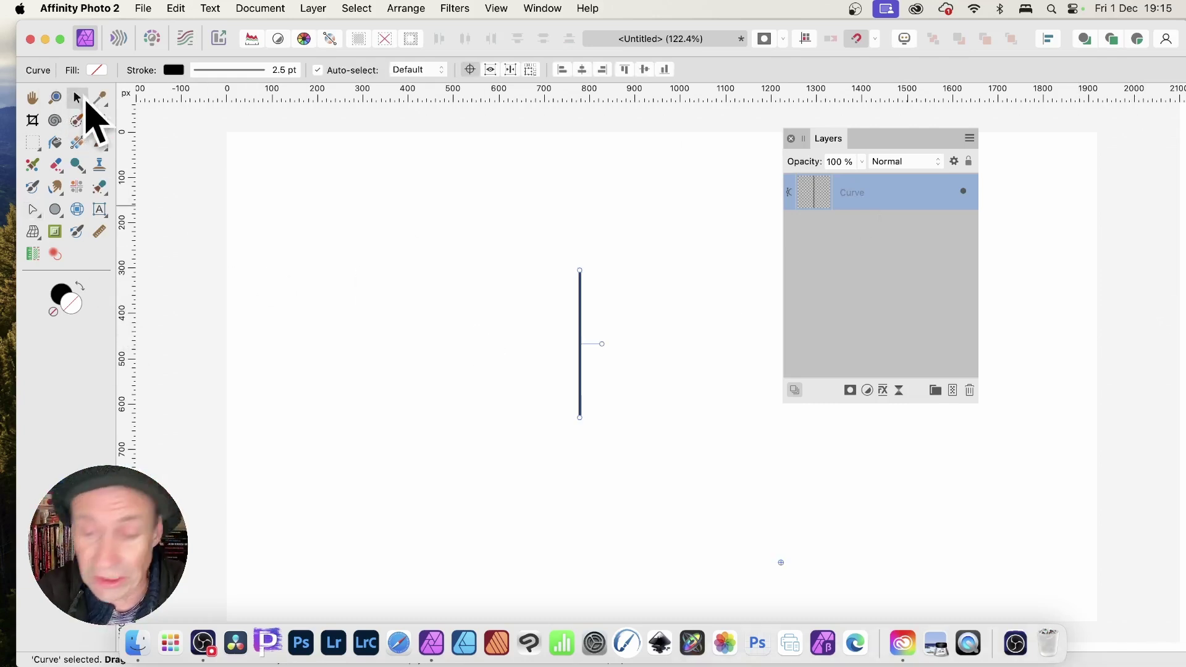
# Preview 22 duplicates of the line with 2° rotation and move the transform origin above and to the right of the line
pyautogui.press('Return')
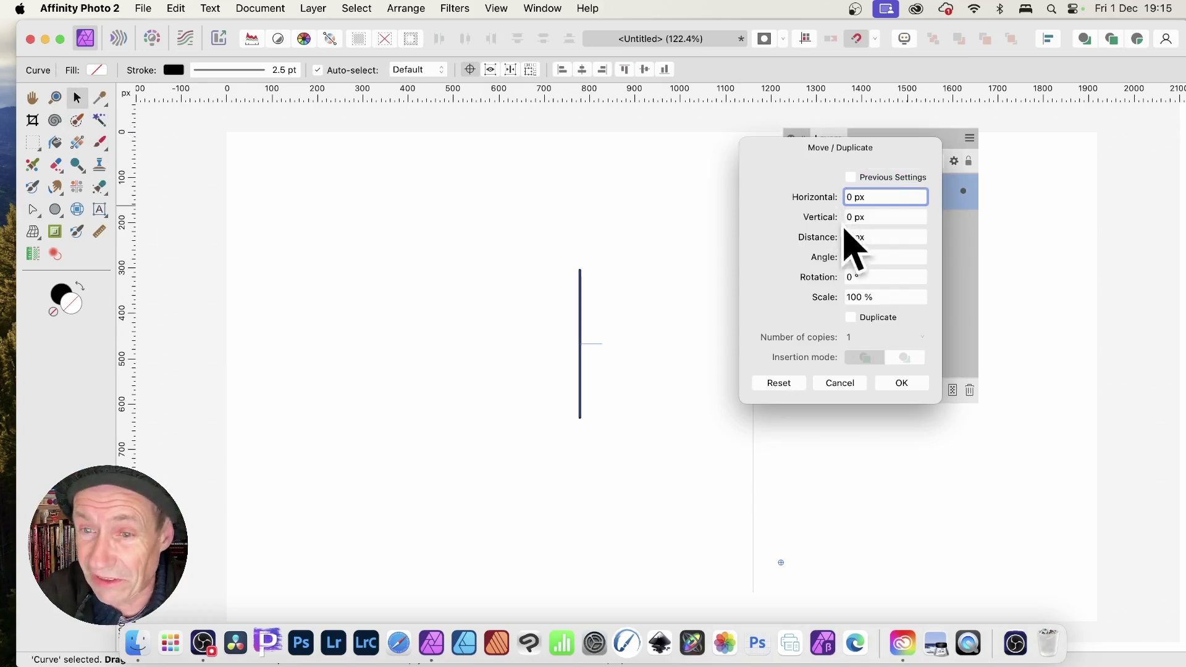
pyautogui.click(851, 318)
pyautogui.moveTo(796, 337); pyautogui.dragTo(804, 337)
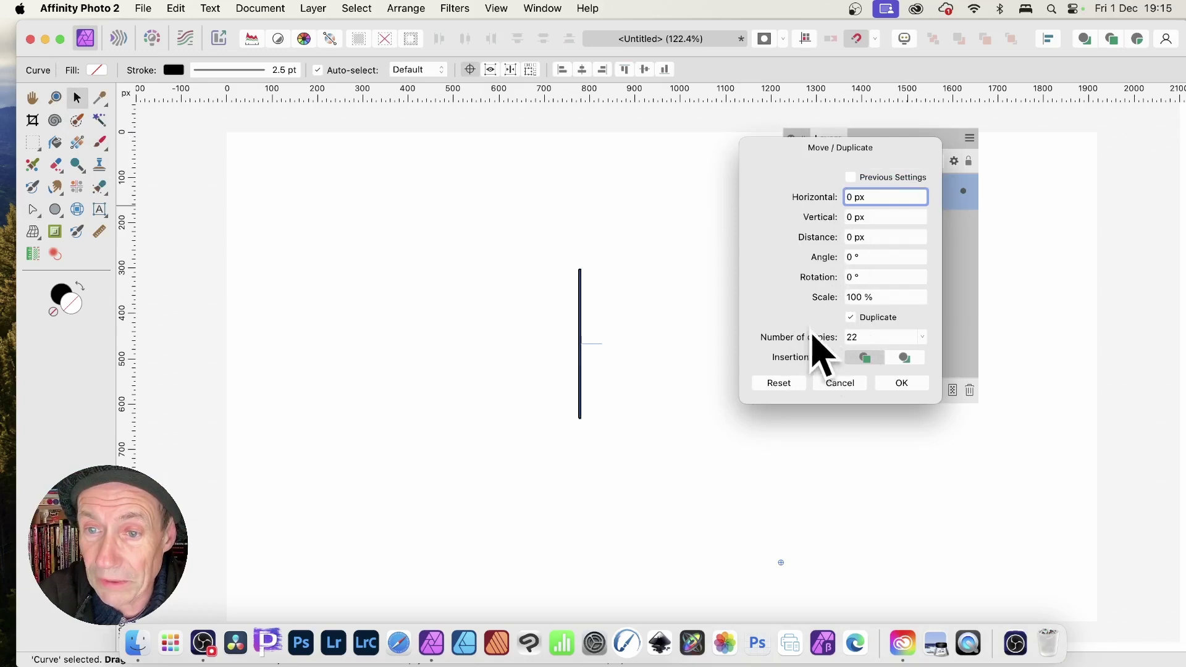
pyautogui.moveTo(815, 284); pyautogui.dragTo(823, 286)
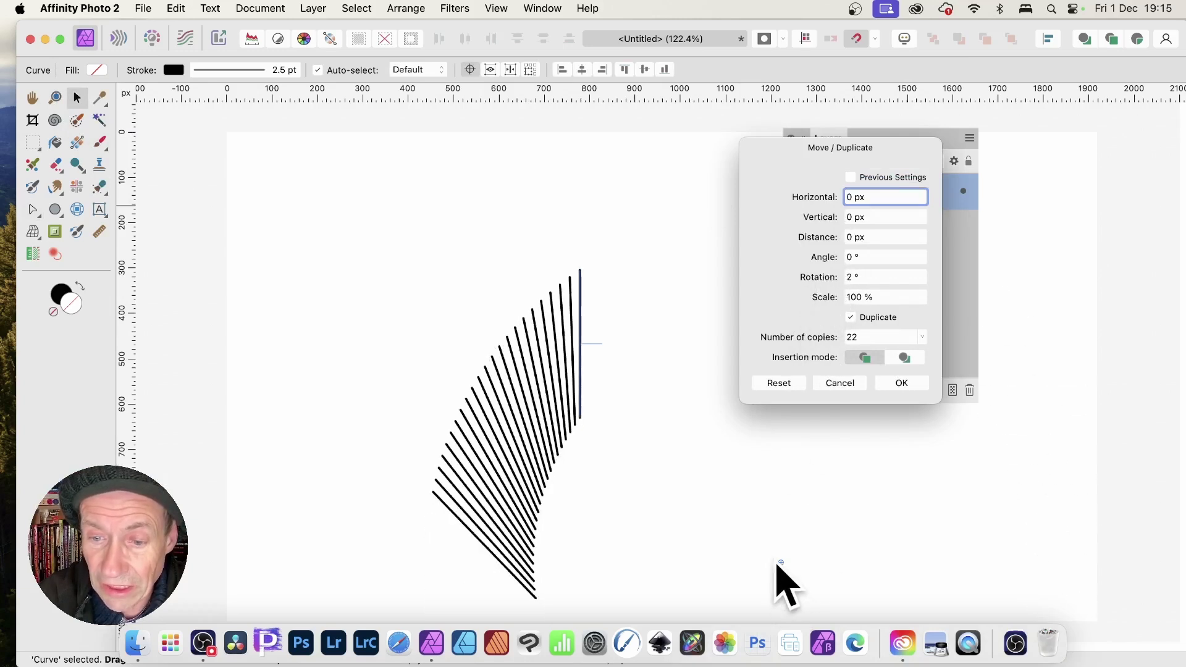
pyautogui.moveTo(780, 562)
pyautogui.mouseDown()
pyautogui.moveTo(630, 387)
pyautogui.moveTo(519, 315)
pyautogui.moveTo(644, 210)
pyautogui.mouseUp()
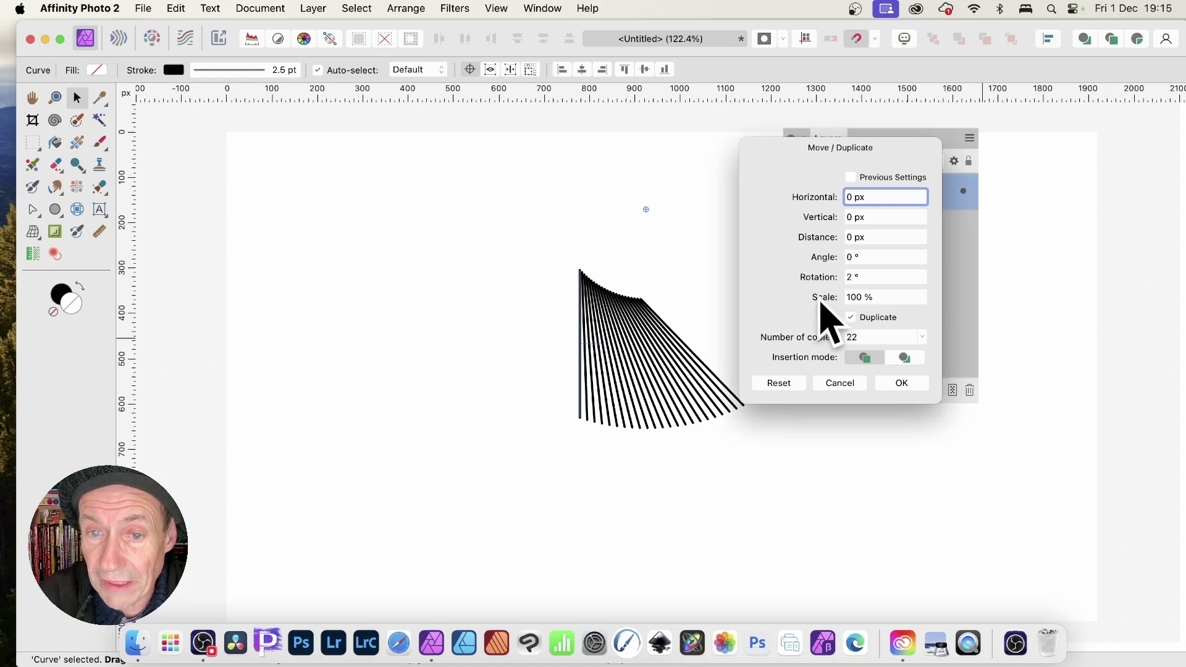
# Try other scale and horizontal offset settings on the line's duplicates
pyautogui.moveTo(831, 299); pyautogui.dragTo(823, 298)
pyautogui.moveTo(813, 195); pyautogui.dragTo(842, 223)
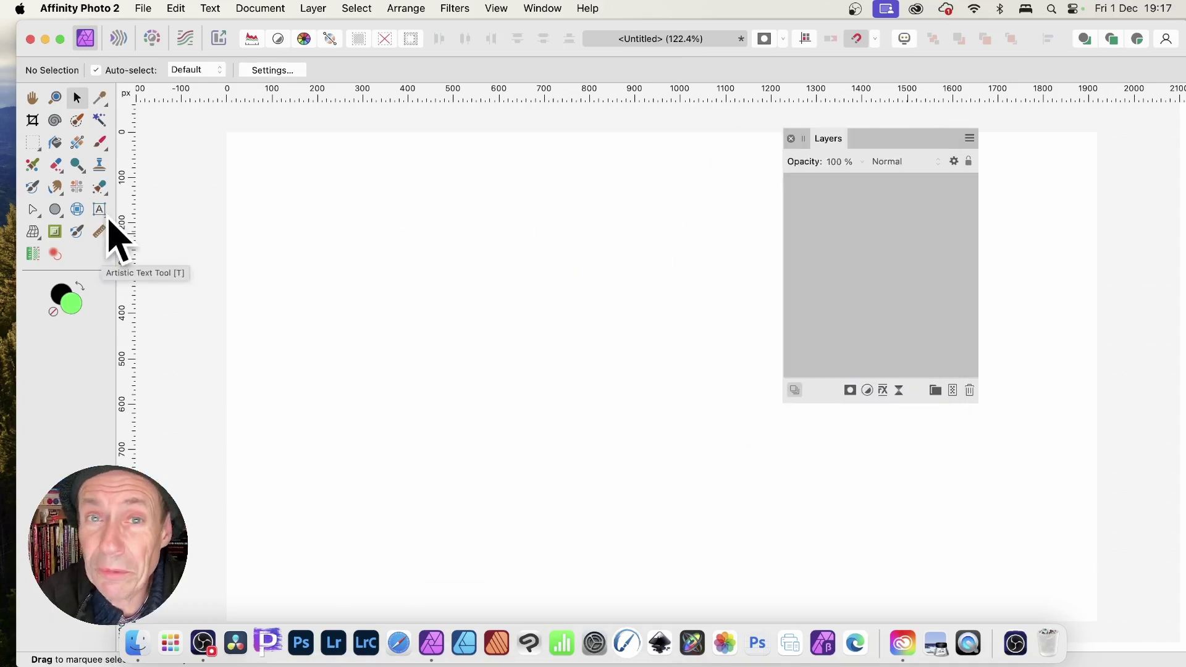
# Add orange 128.8 pt Arial artistic text reading "type" near the canvas centre and shift it slightly up and left
pyautogui.moveTo(106, 224); pyautogui.dragTo(175, 215)
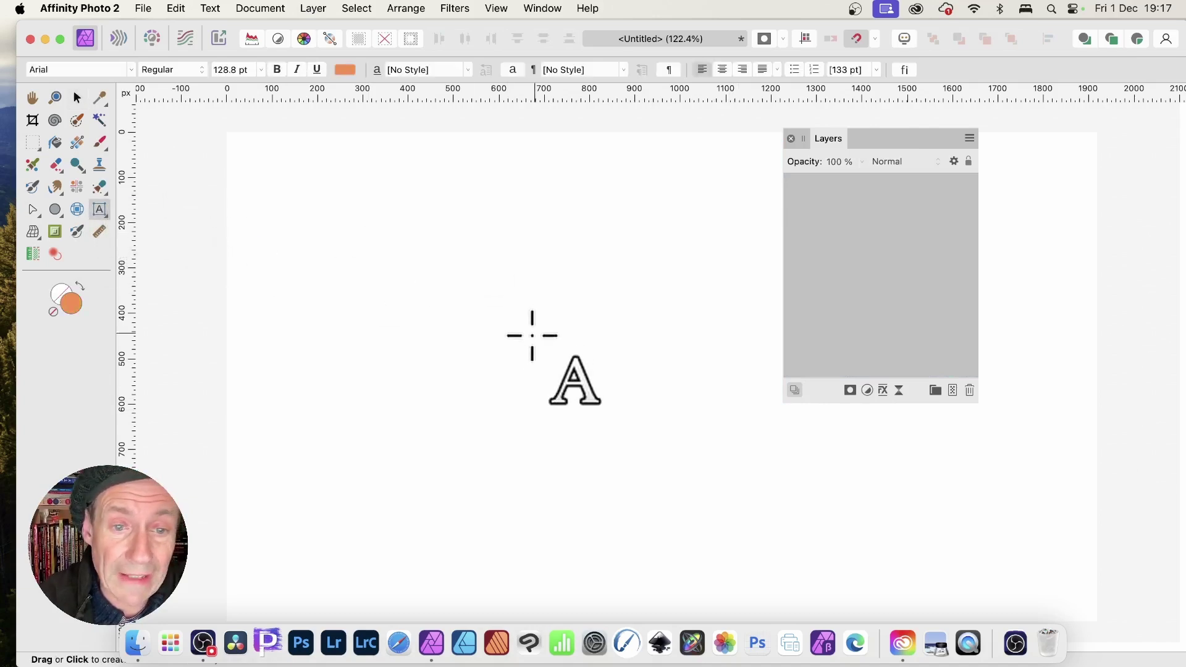
pyautogui.click(480, 345)
pyautogui.write('t')
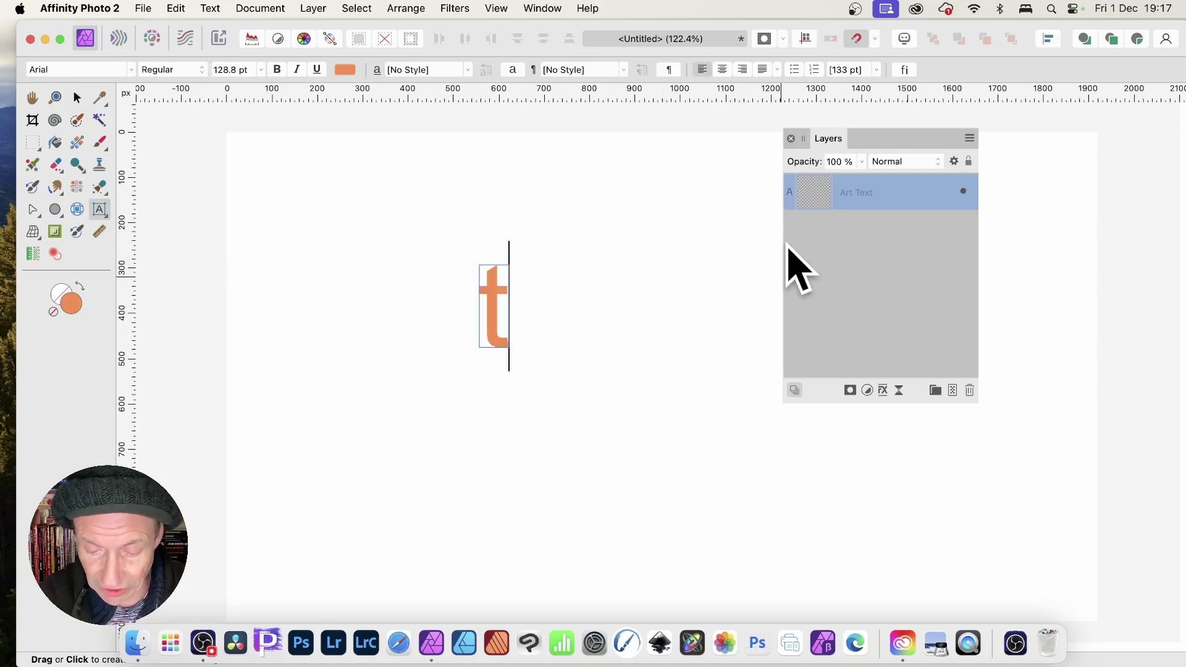
pyautogui.write('ype')
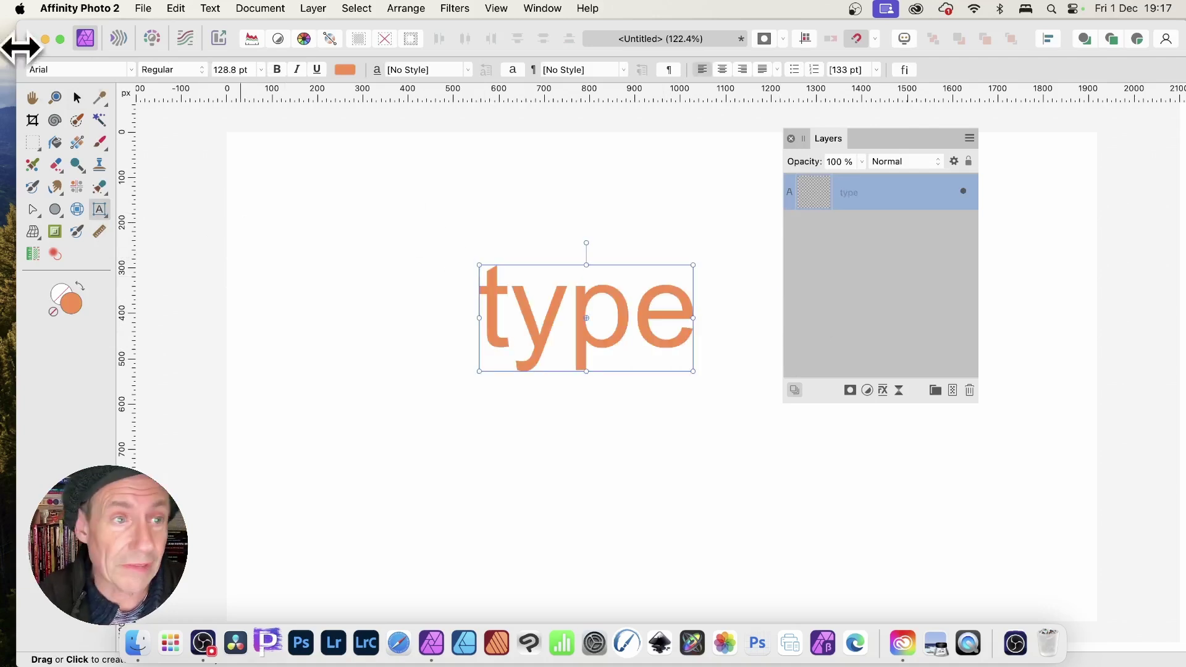
pyautogui.click(77, 97)
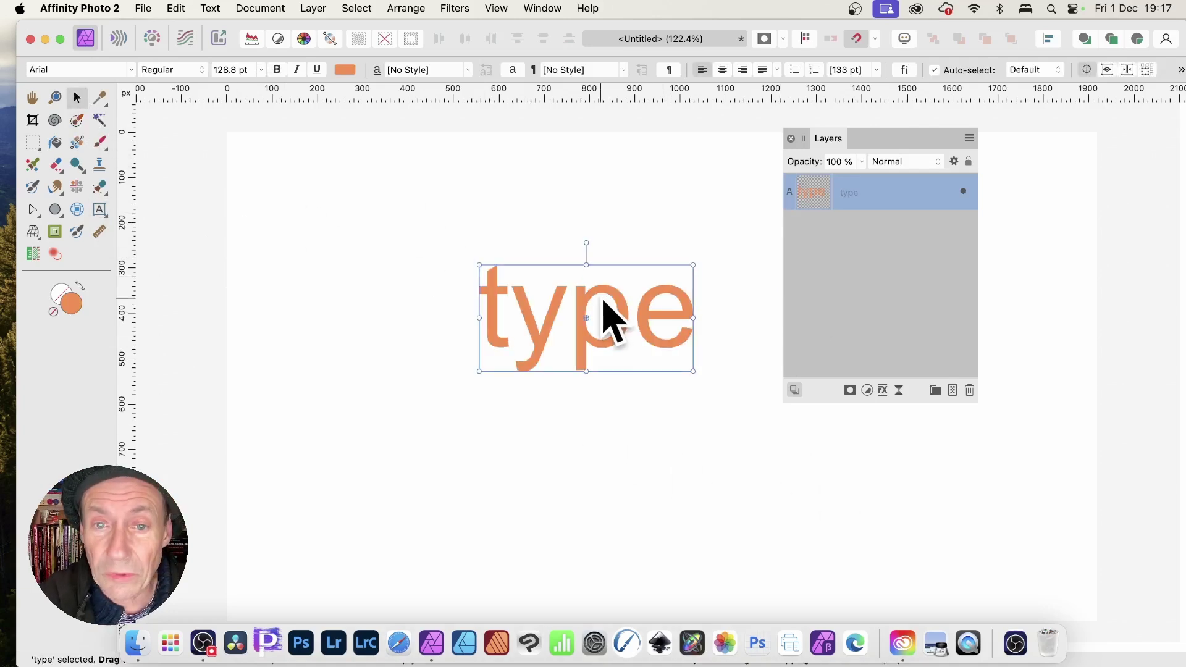
pyautogui.moveTo(611, 292)
pyautogui.mouseDown()
pyautogui.moveTo(579, 295)
pyautogui.moveTo(598, 275)
pyautogui.mouseUp()
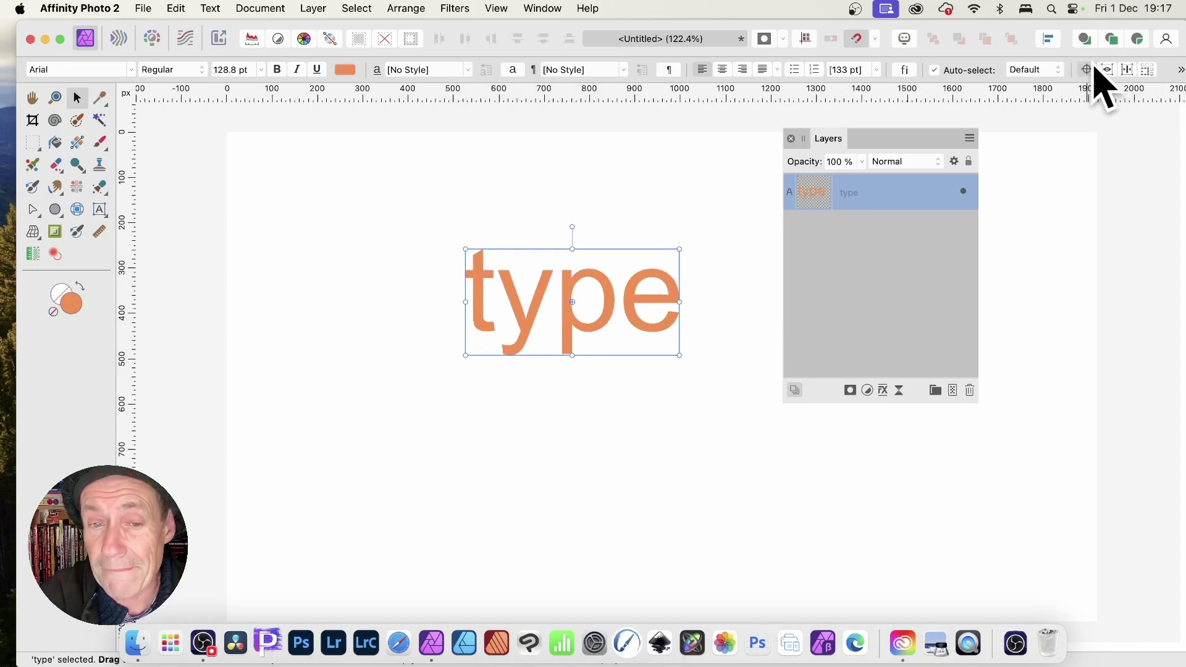
# Preview 17 duplicates of the text at 87 % scale, with the transform origin first at its upper left and then below its lower right
pyautogui.moveTo(572, 303); pyautogui.dragTo(371, 217)
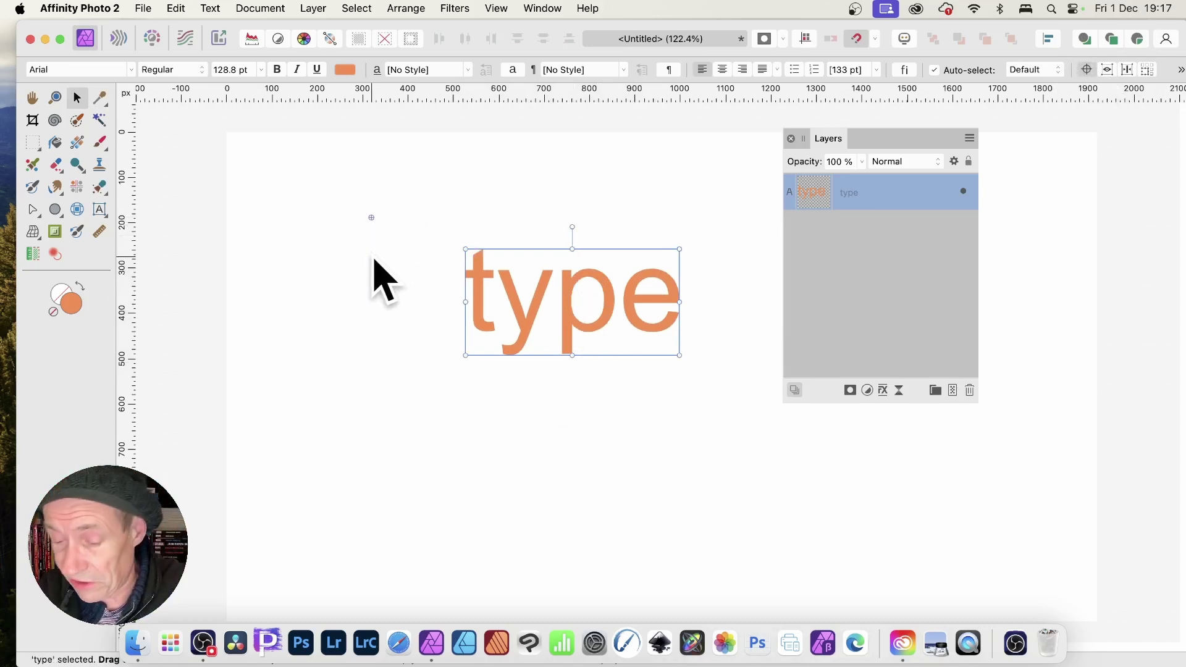
pyautogui.press('super+shift+d')
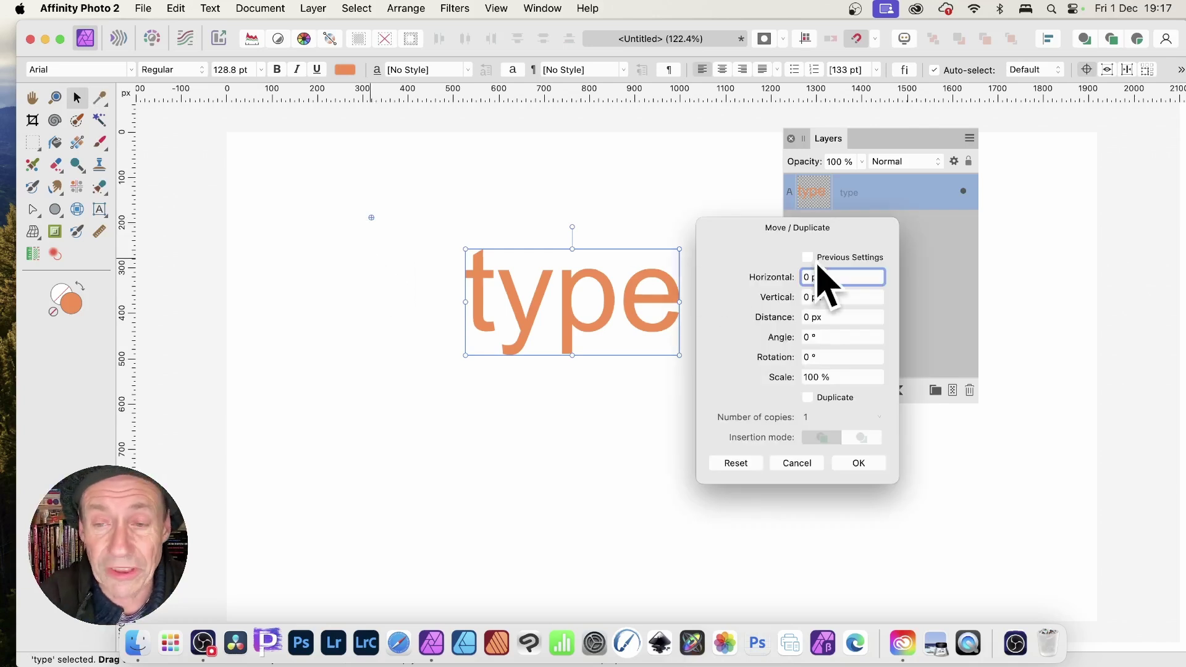
pyautogui.click(807, 397)
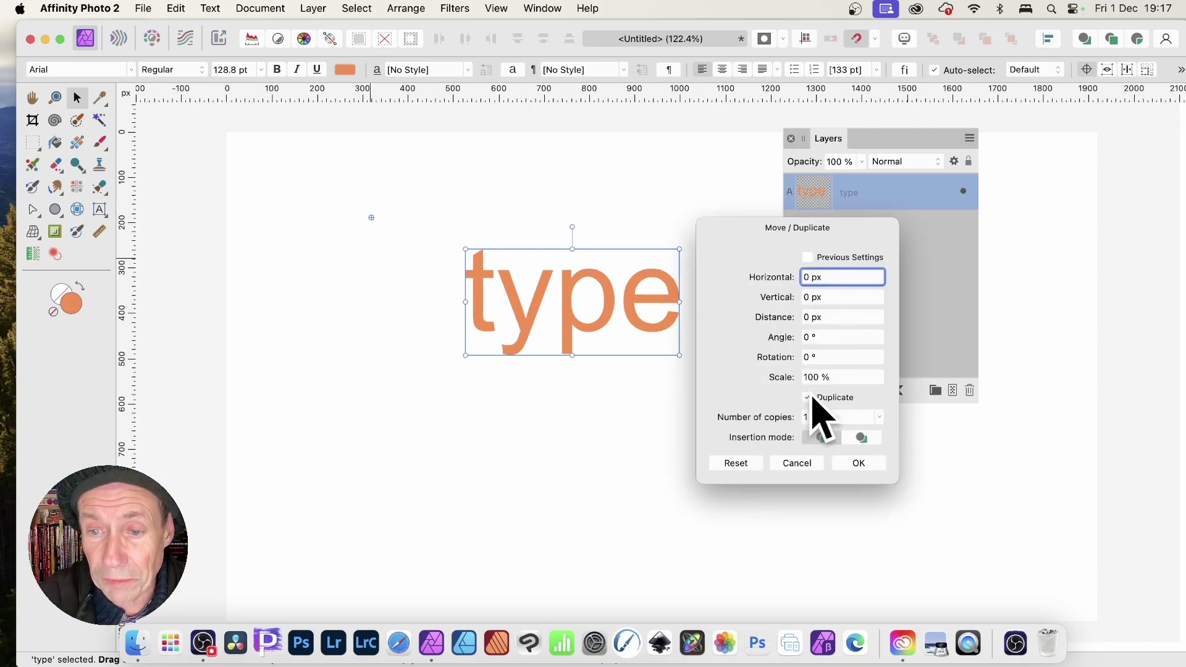
pyautogui.moveTo(762, 415); pyautogui.dragTo(780, 396)
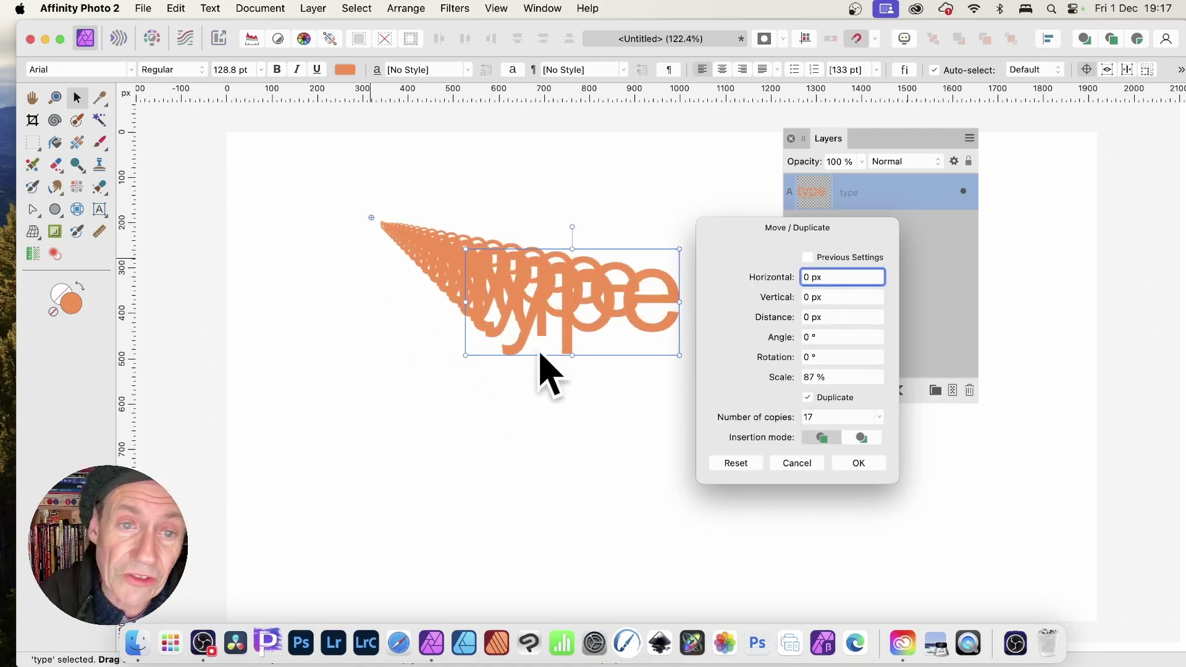
pyautogui.moveTo(370, 220); pyautogui.dragTo(679, 549)
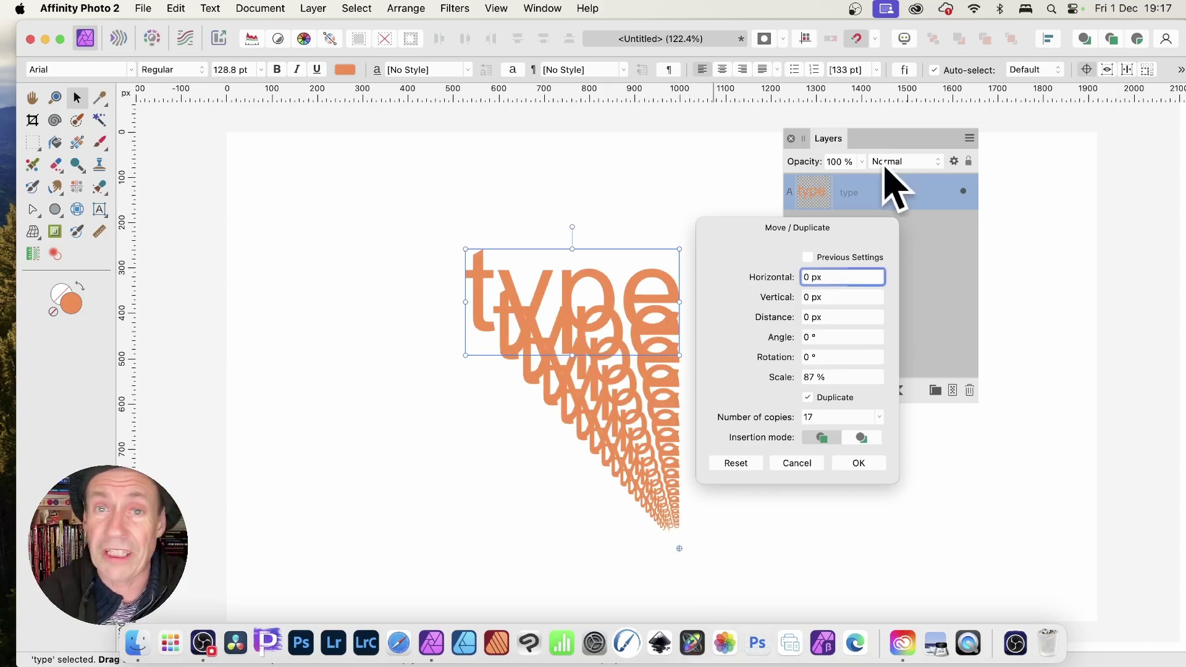
# Recolour the text purple, discard its duplicates and switch to the Ellipse Tool
pyautogui.click(347, 71)
pyautogui.moveTo(370, 188); pyautogui.dragTo(476, 208)
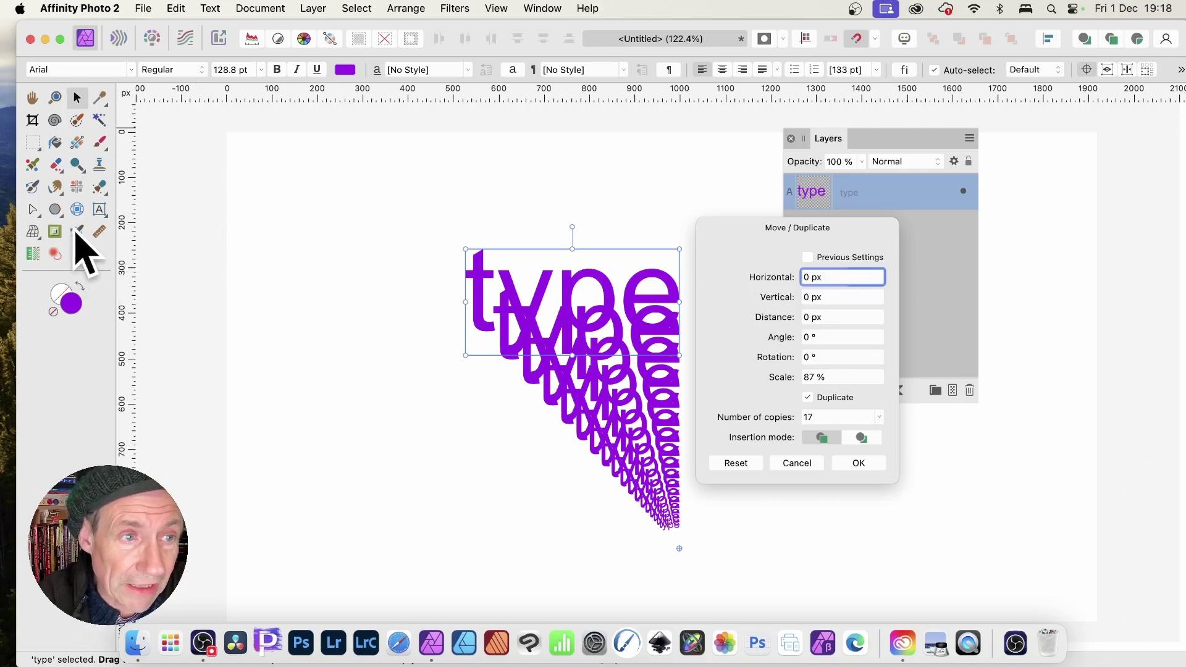
pyautogui.press('Escape')
pyautogui.click(55, 209)
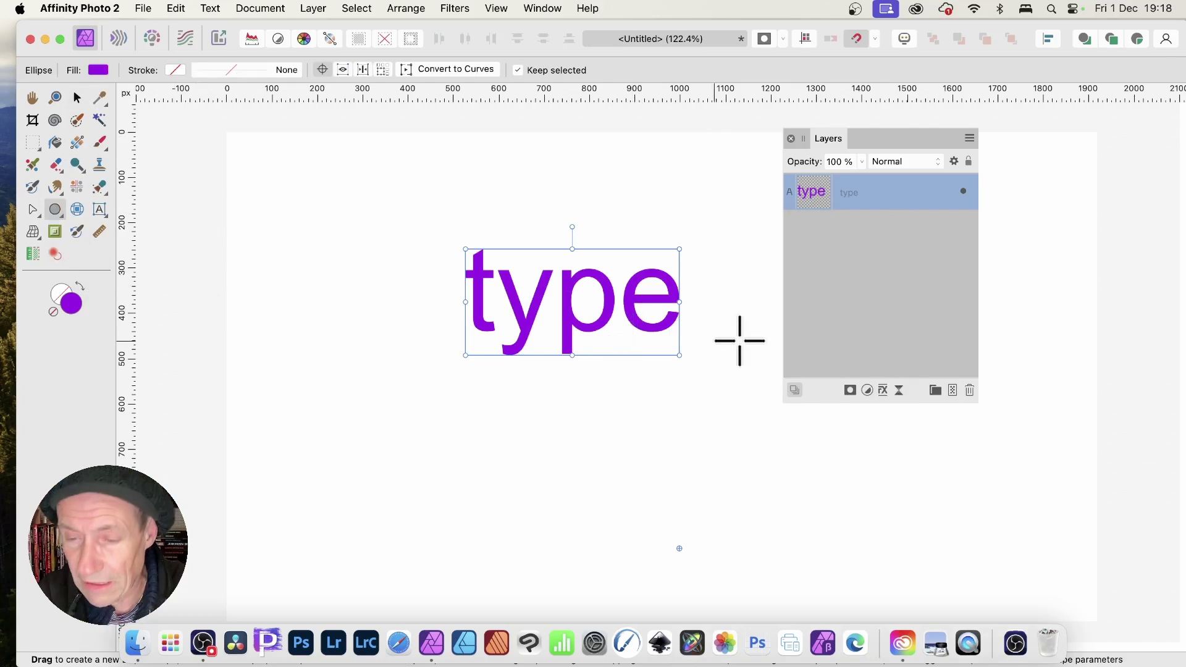
# Apply a Pillow Bevel / Emboss and an Outer Shadow with 4.7 px radius, 8.7 px offset and 43 % intensity to the text
pyautogui.click(885, 392)
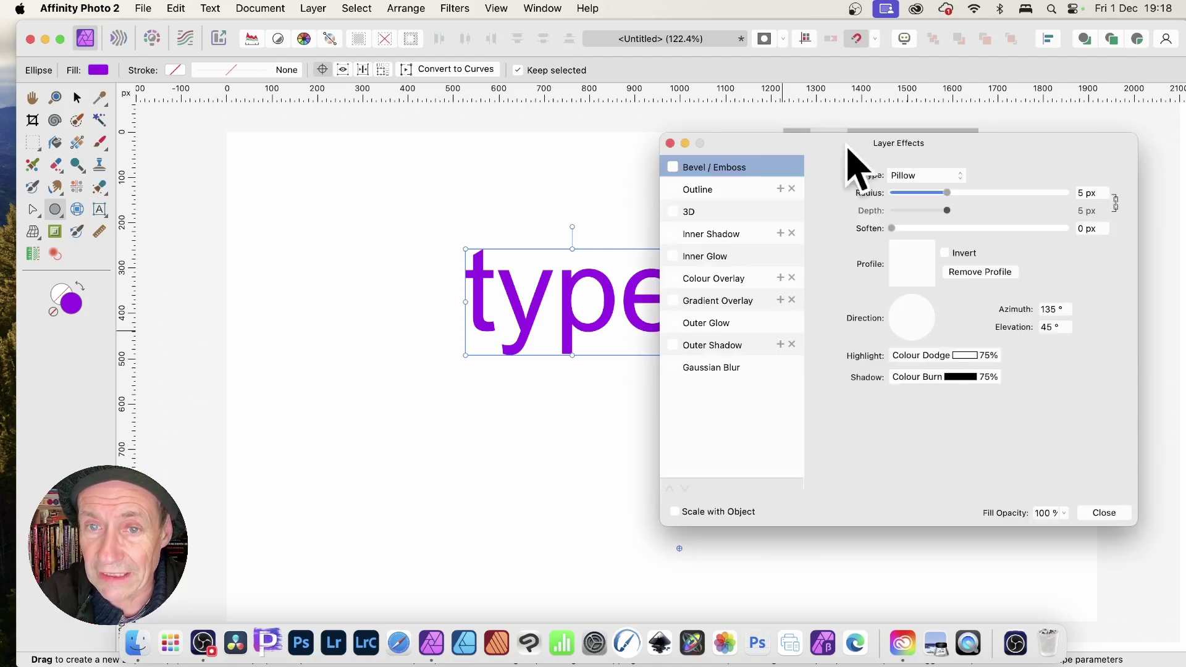
pyautogui.moveTo(723, 138); pyautogui.dragTo(770, 133)
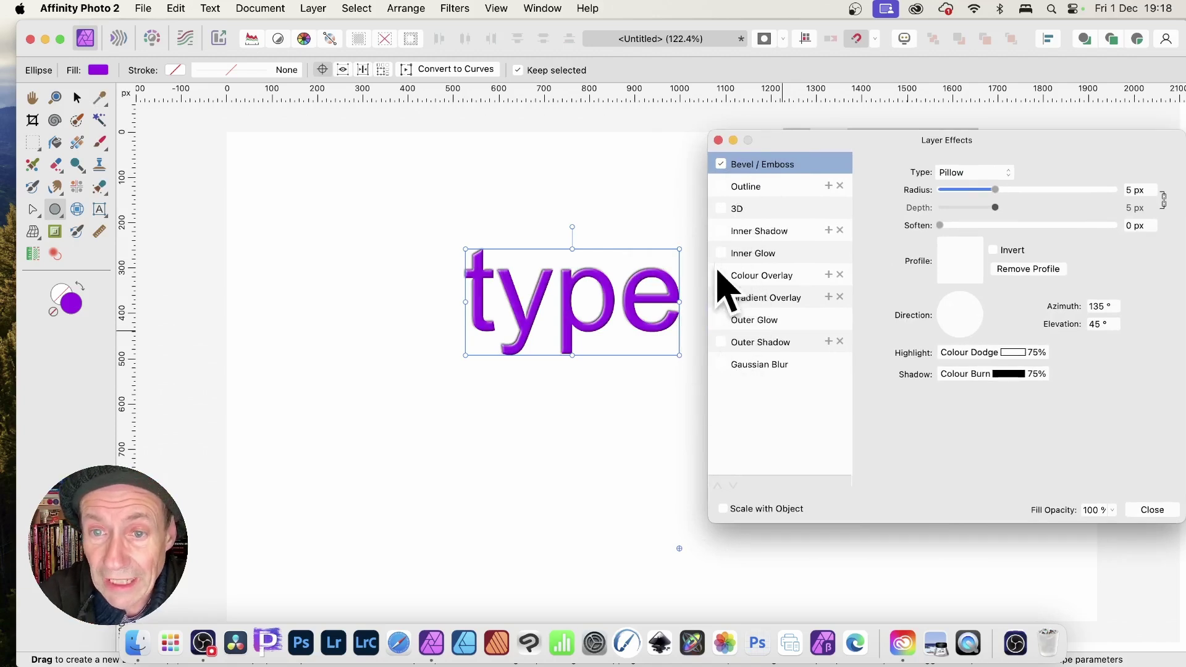
pyautogui.click(753, 342)
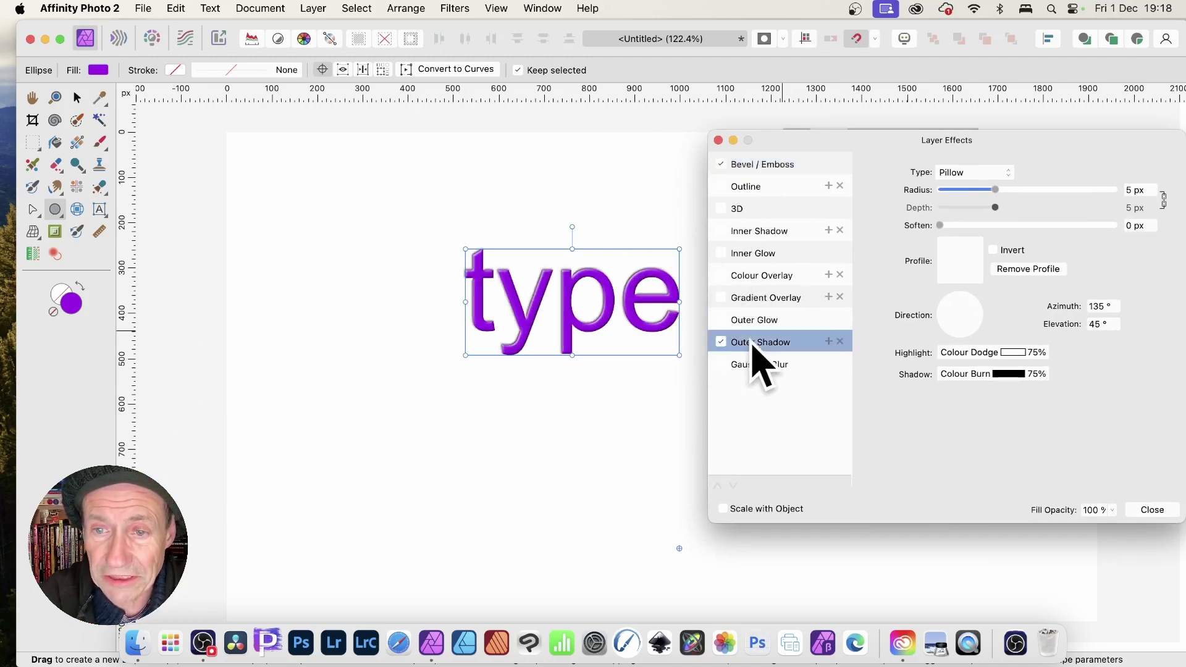
pyautogui.moveTo(991, 226); pyautogui.dragTo(1015, 245)
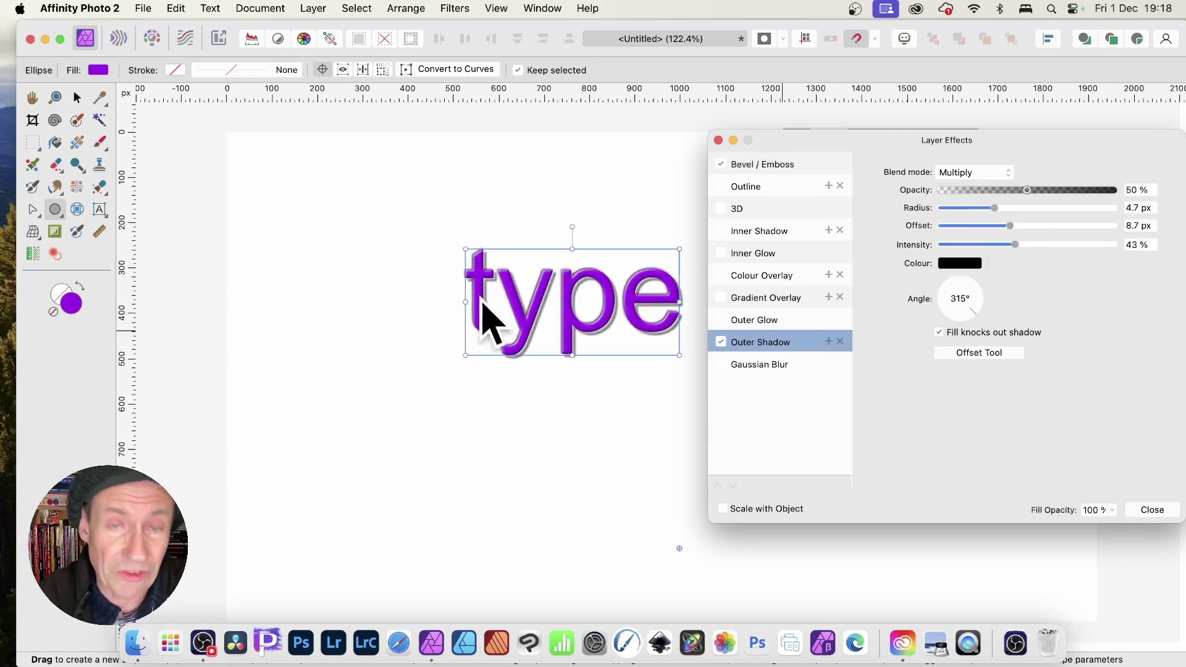
pyautogui.click(1151, 510)
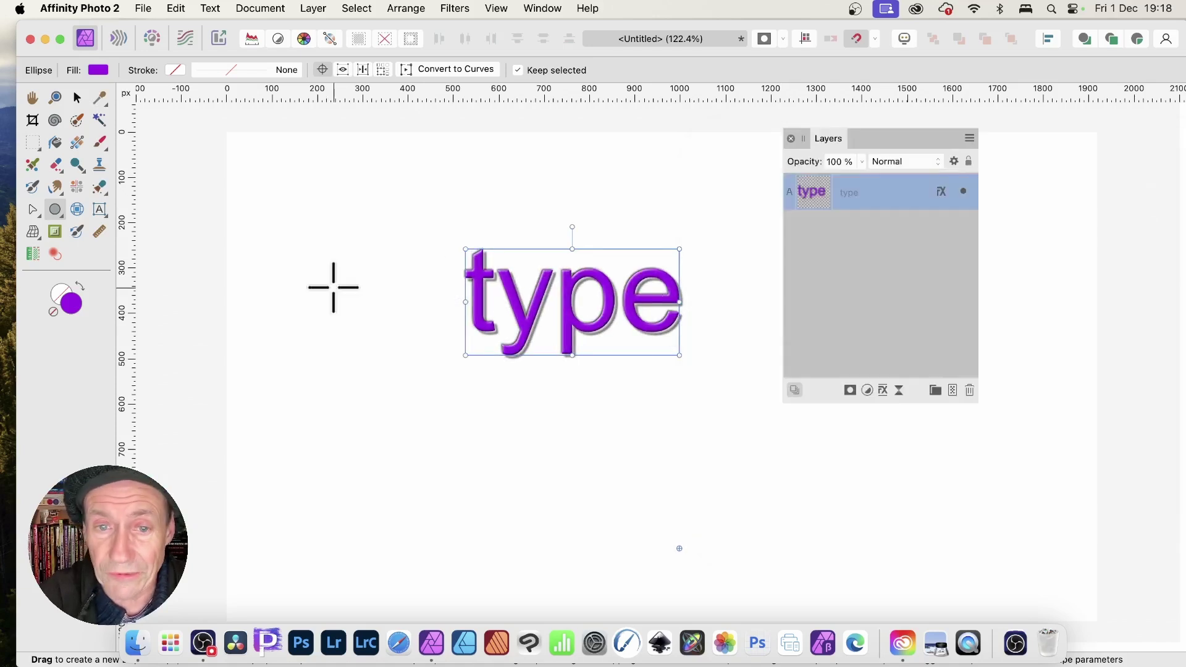
# Create 35 duplicates of the text at 87 % scale, with the transform origin moved to below the text's lower left
pyautogui.press('Return')
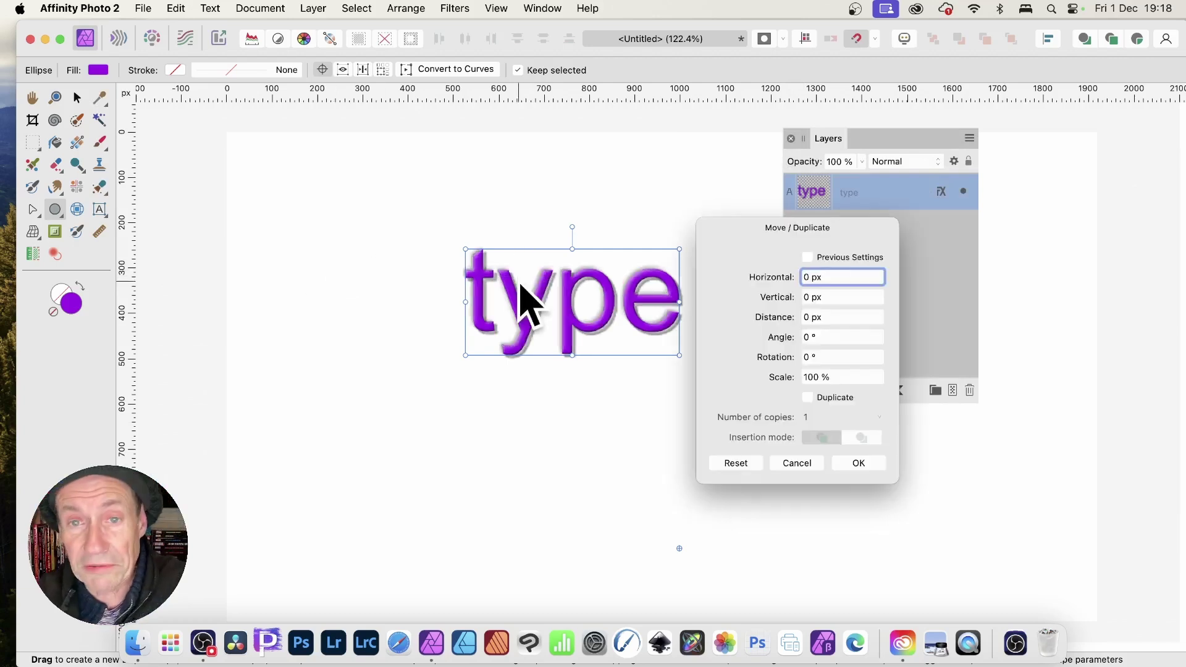
pyautogui.click(808, 397)
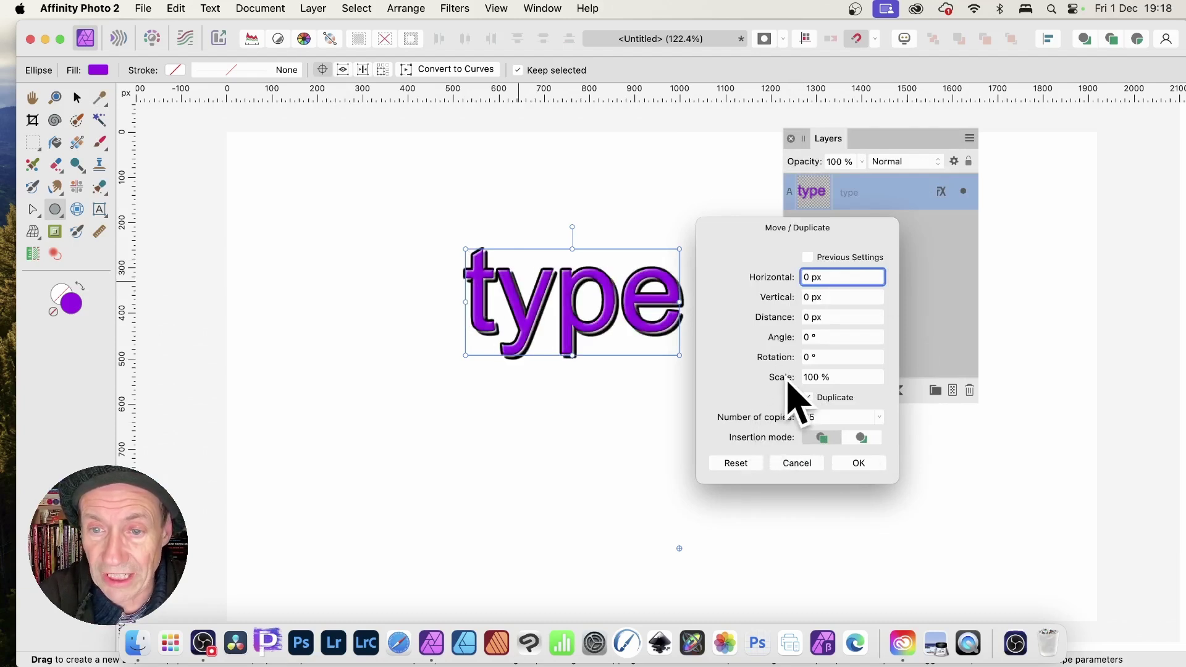
pyautogui.moveTo(783, 378); pyautogui.dragTo(775, 376)
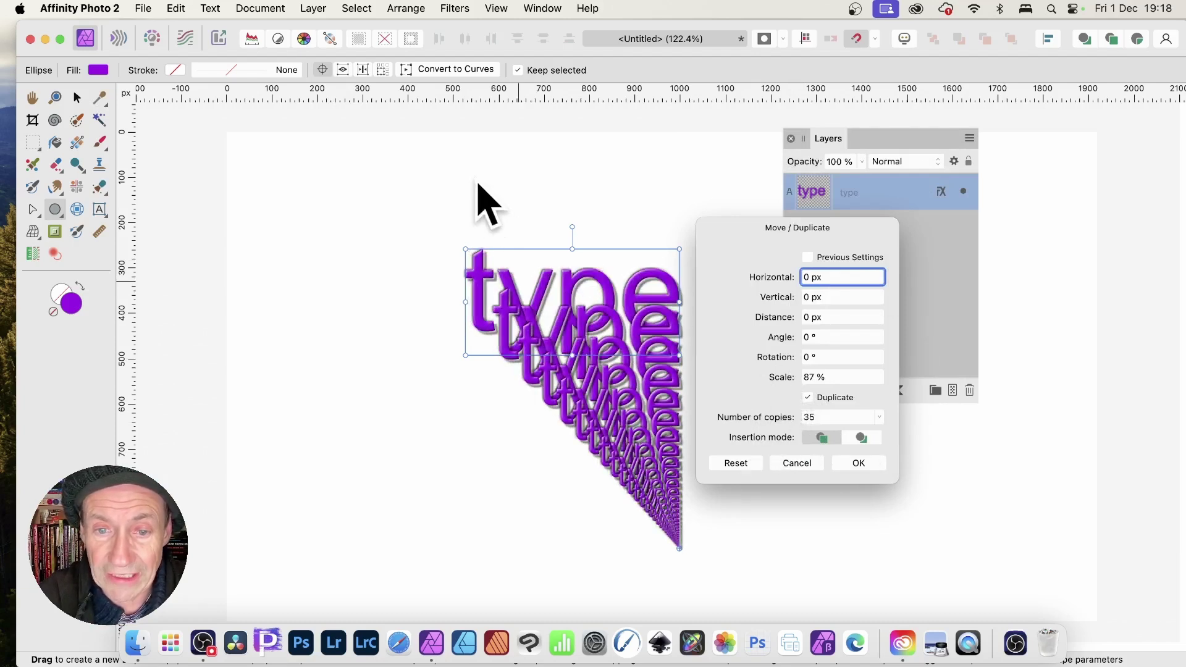
pyautogui.moveTo(681, 548); pyautogui.dragTo(405, 565)
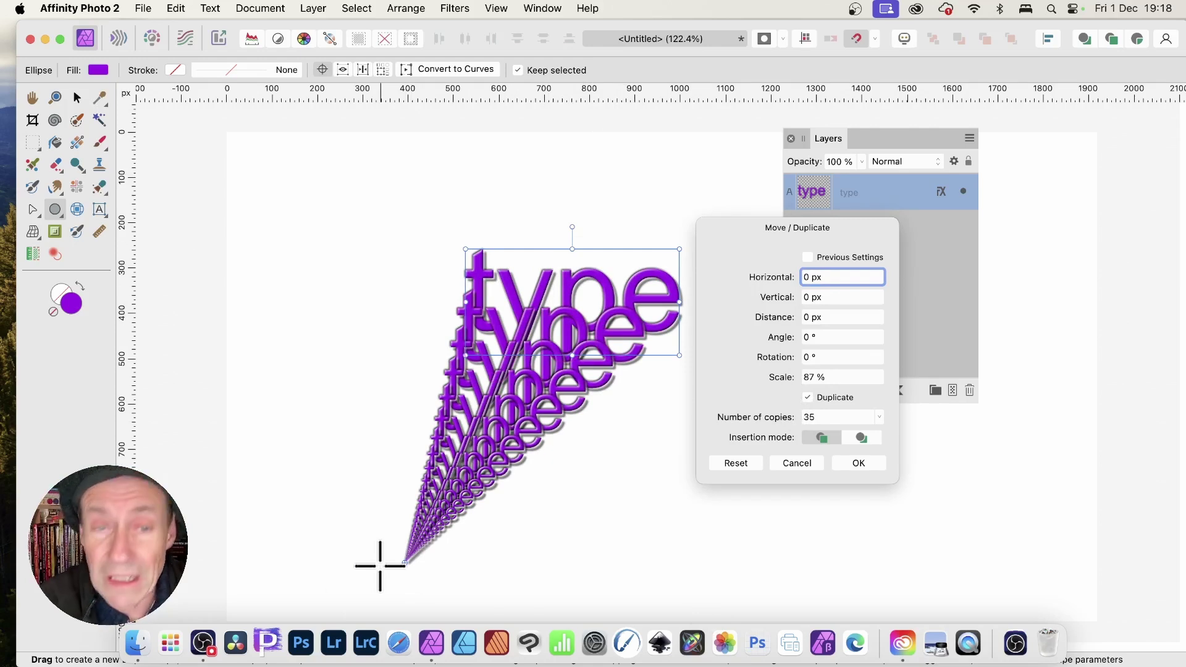
pyautogui.click(860, 463)
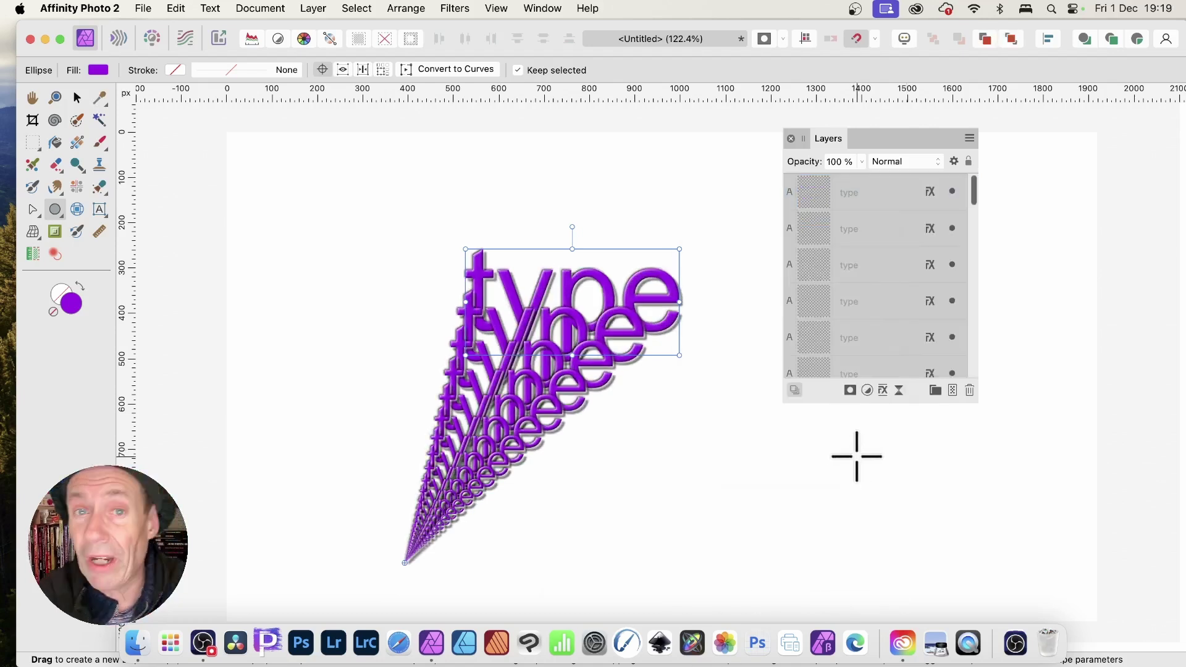